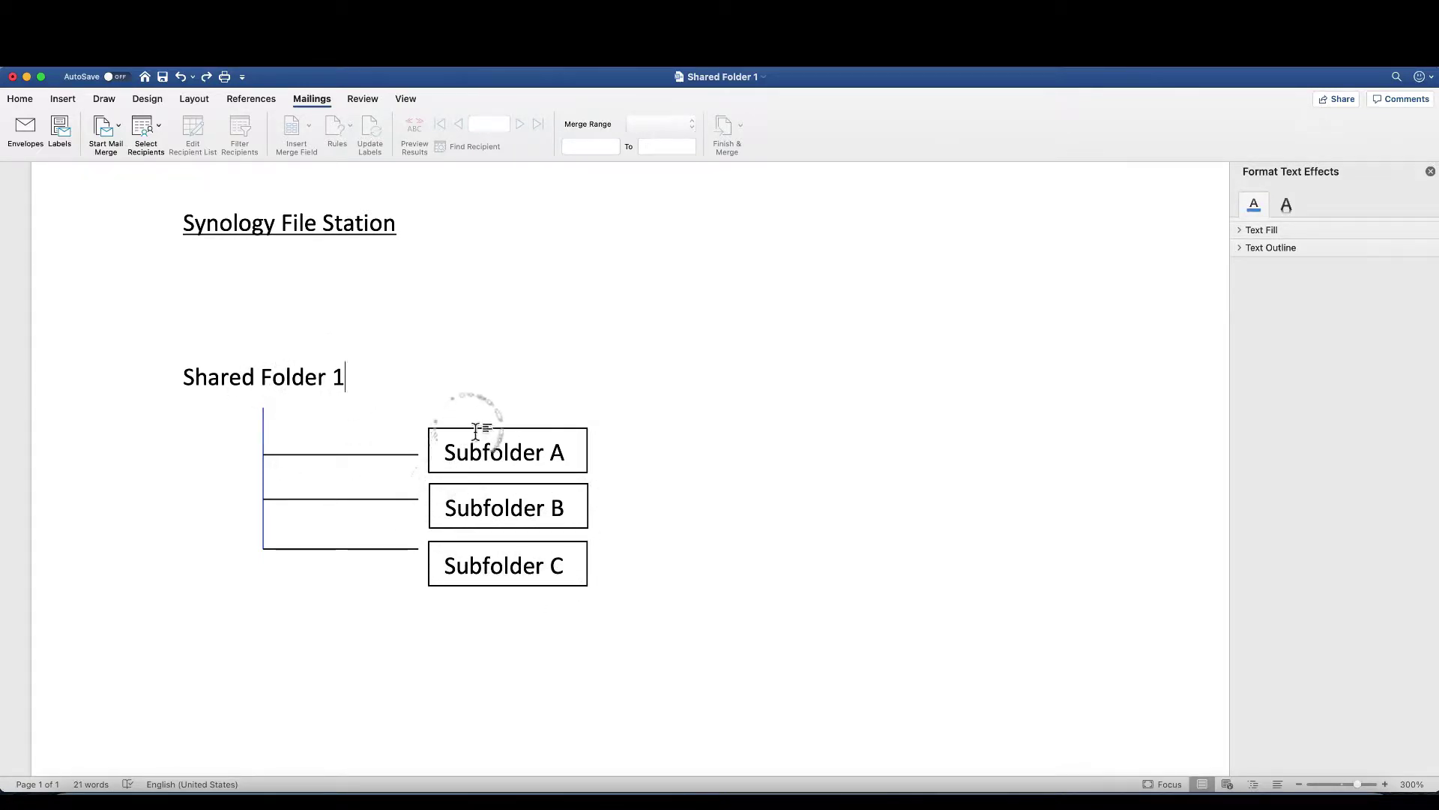
Switch to the NAS Control Panel in Brave and start creating a new user group
scroll(450, 397, down, 2)
scroll(453, 375, up, 2)
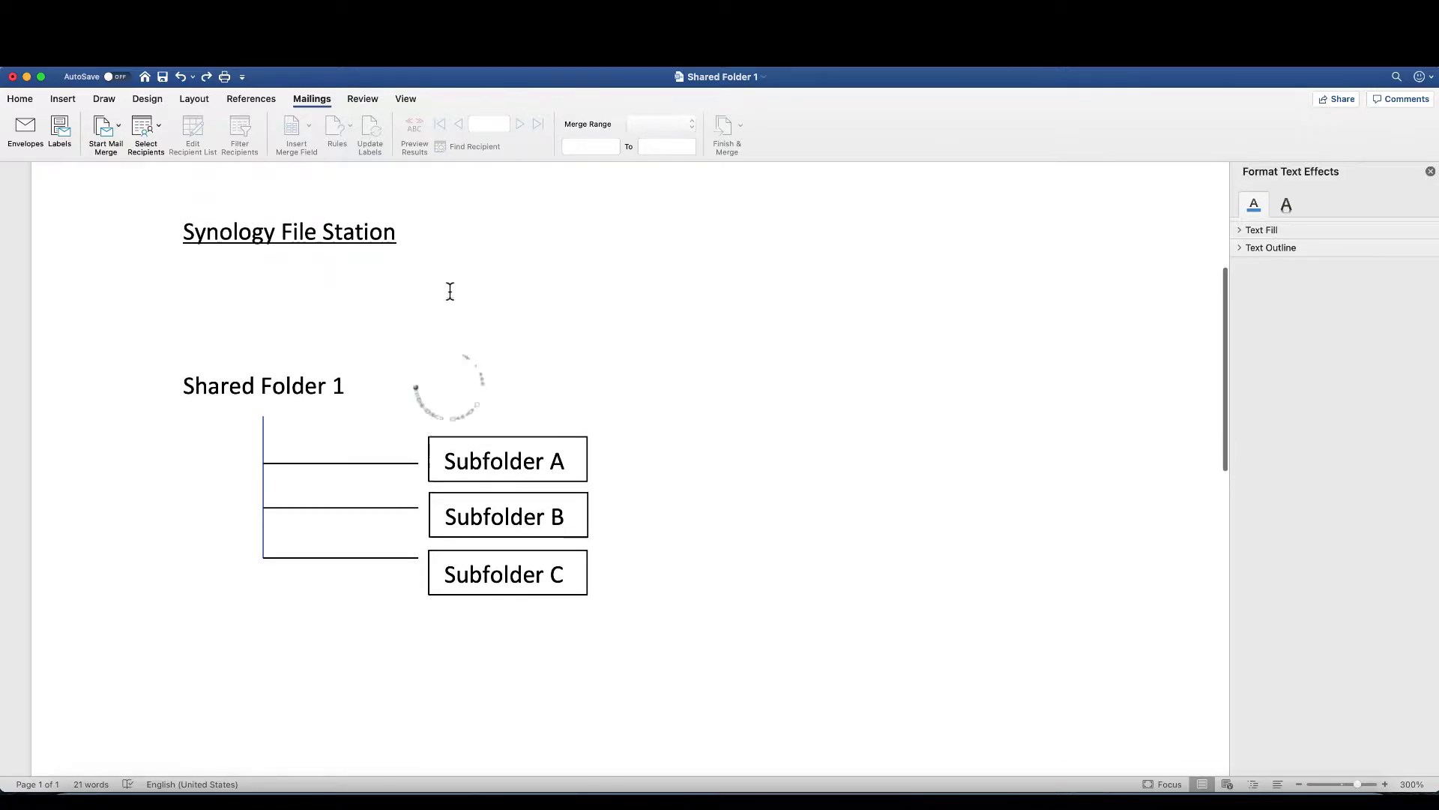
scroll(927, 627, up, 3)
scroll(587, 503, left, 10)
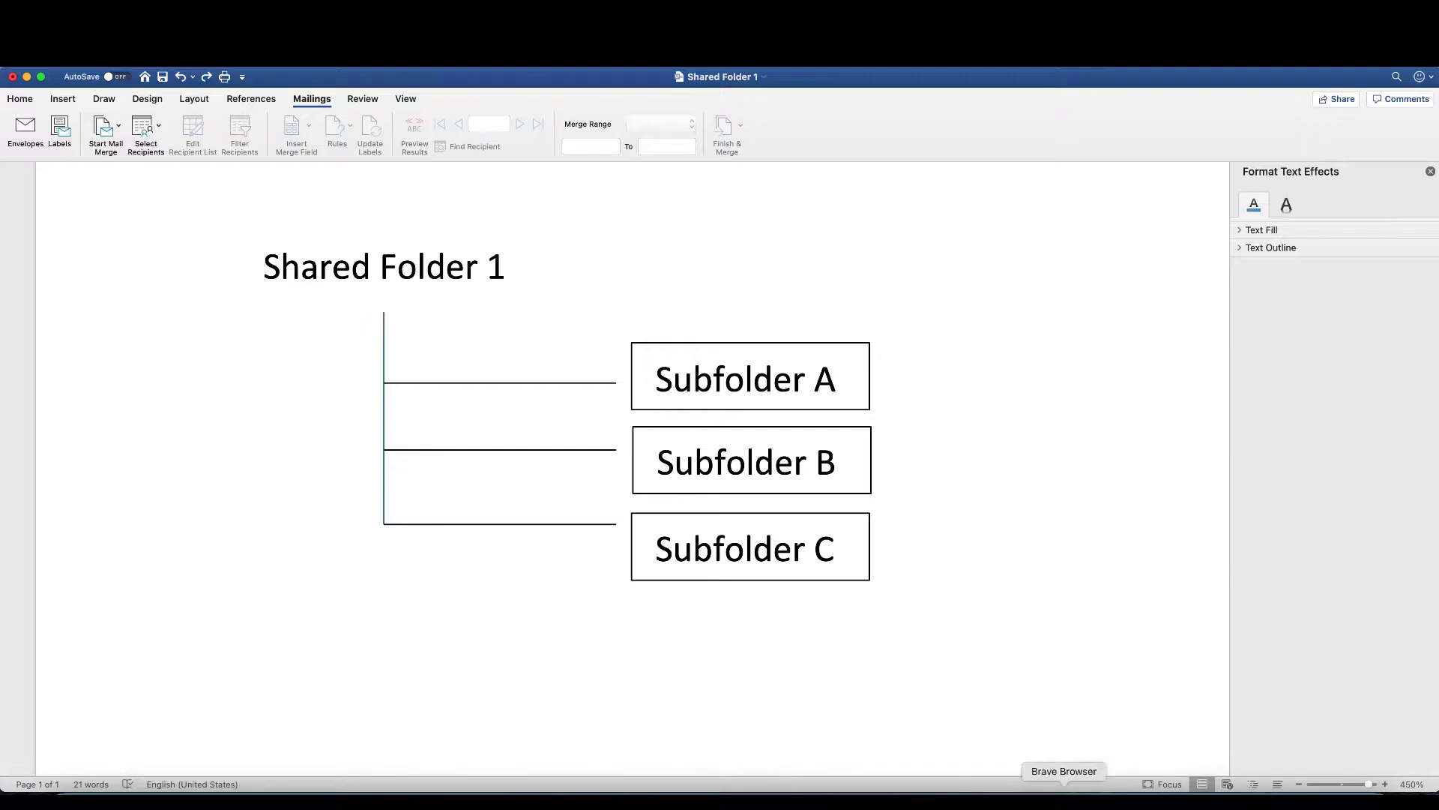
click(1064, 799)
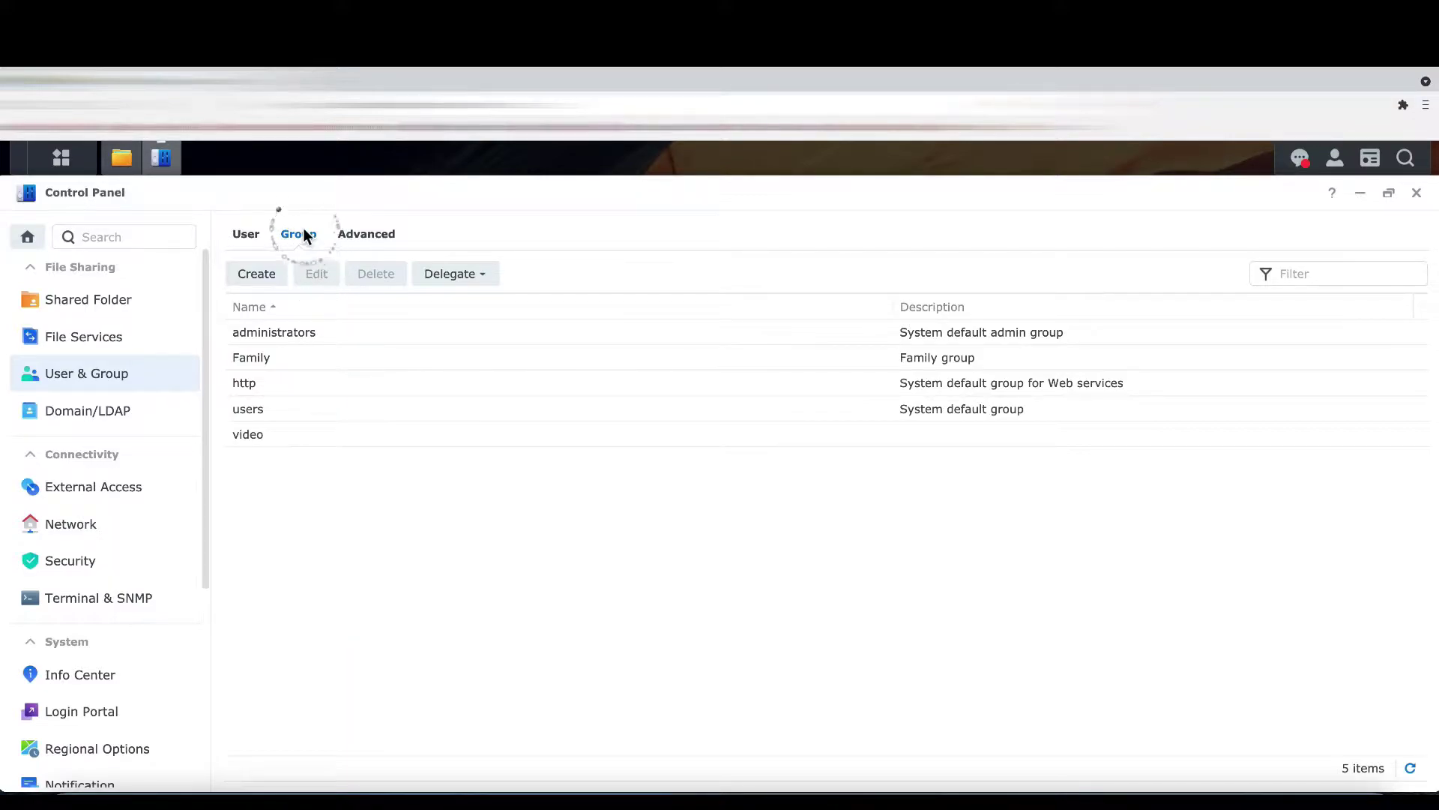
click(268, 276)
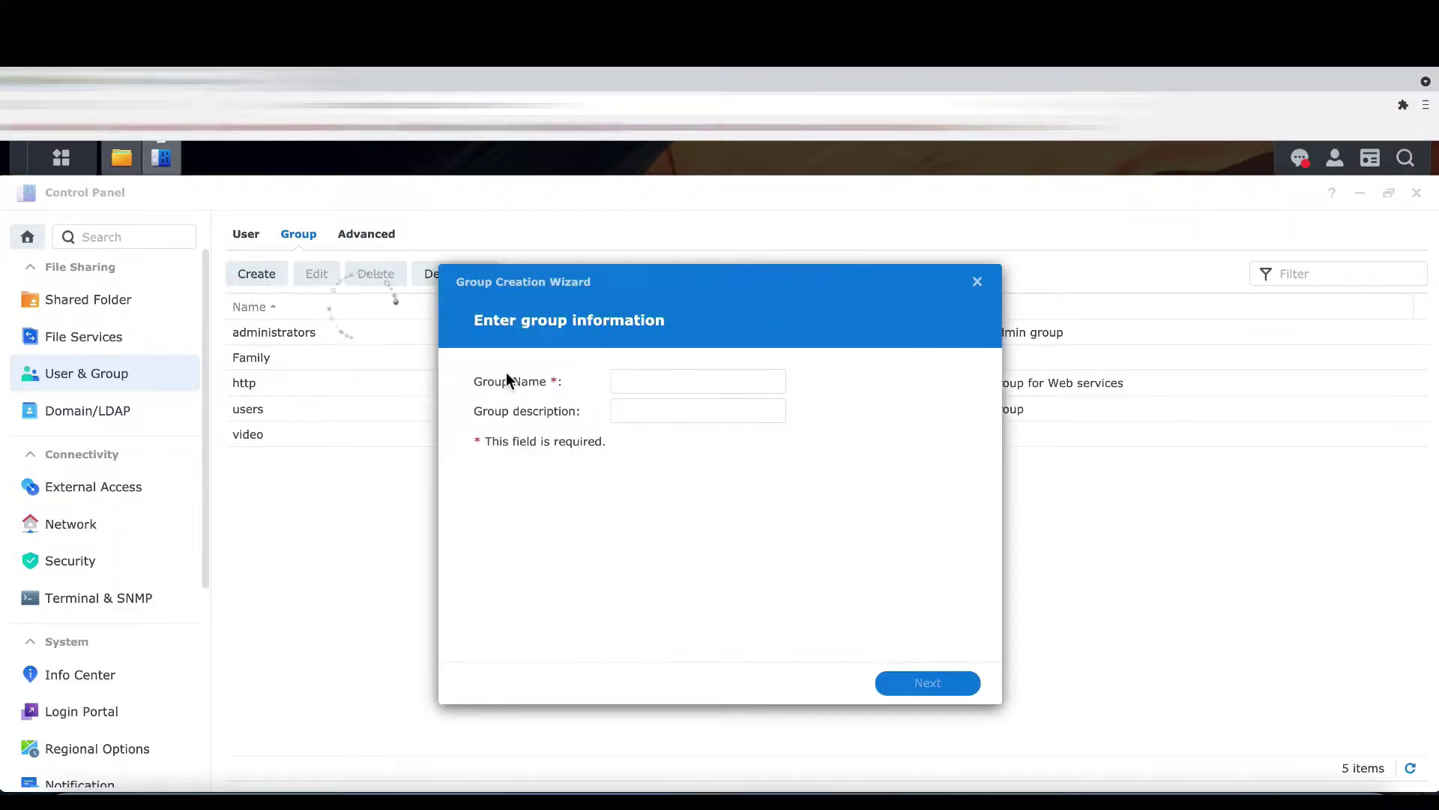
Name the group Private_Group, described as 'Allow users to access their own sub folder in a shared folder'
click(655, 378)
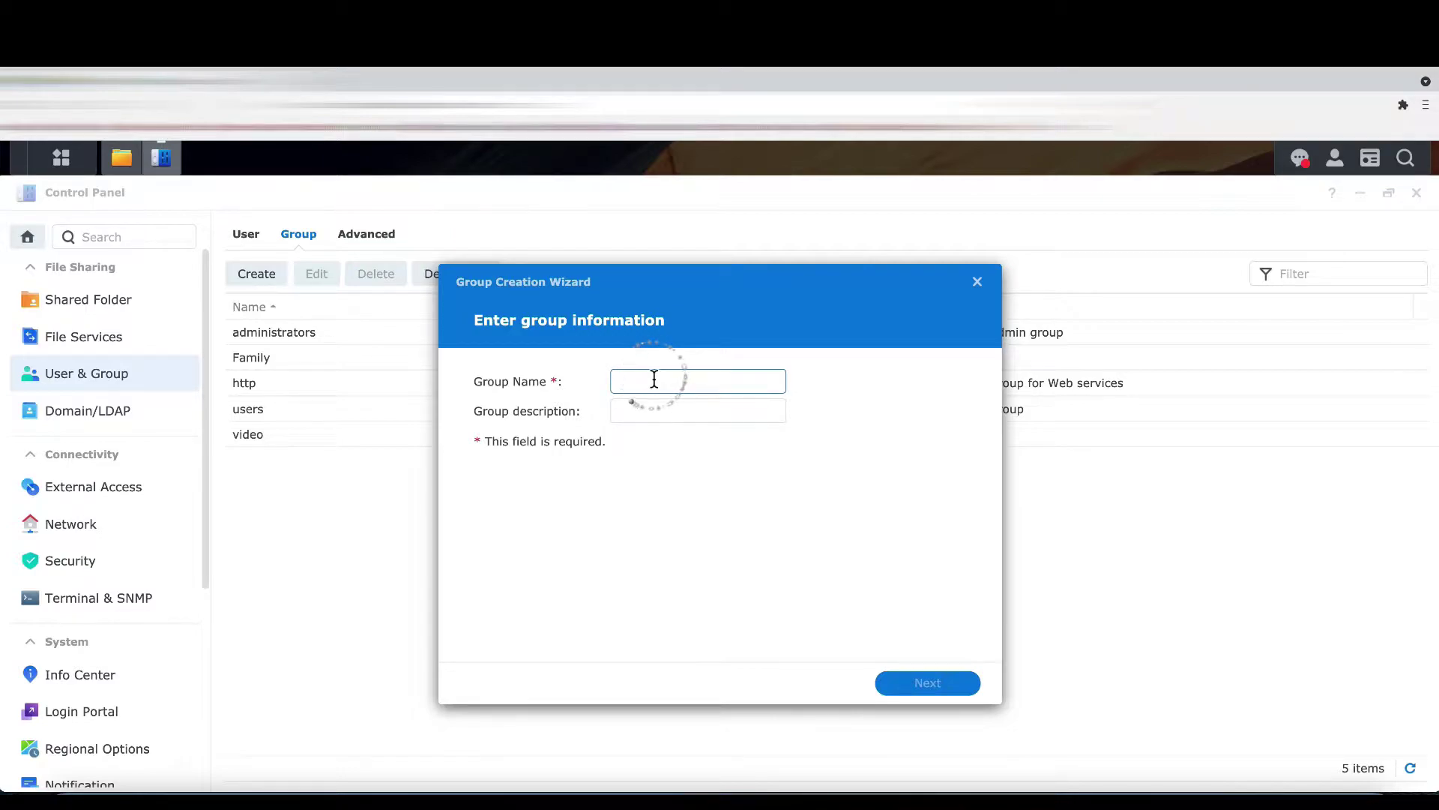
text(Private_Group)
click(649, 412)
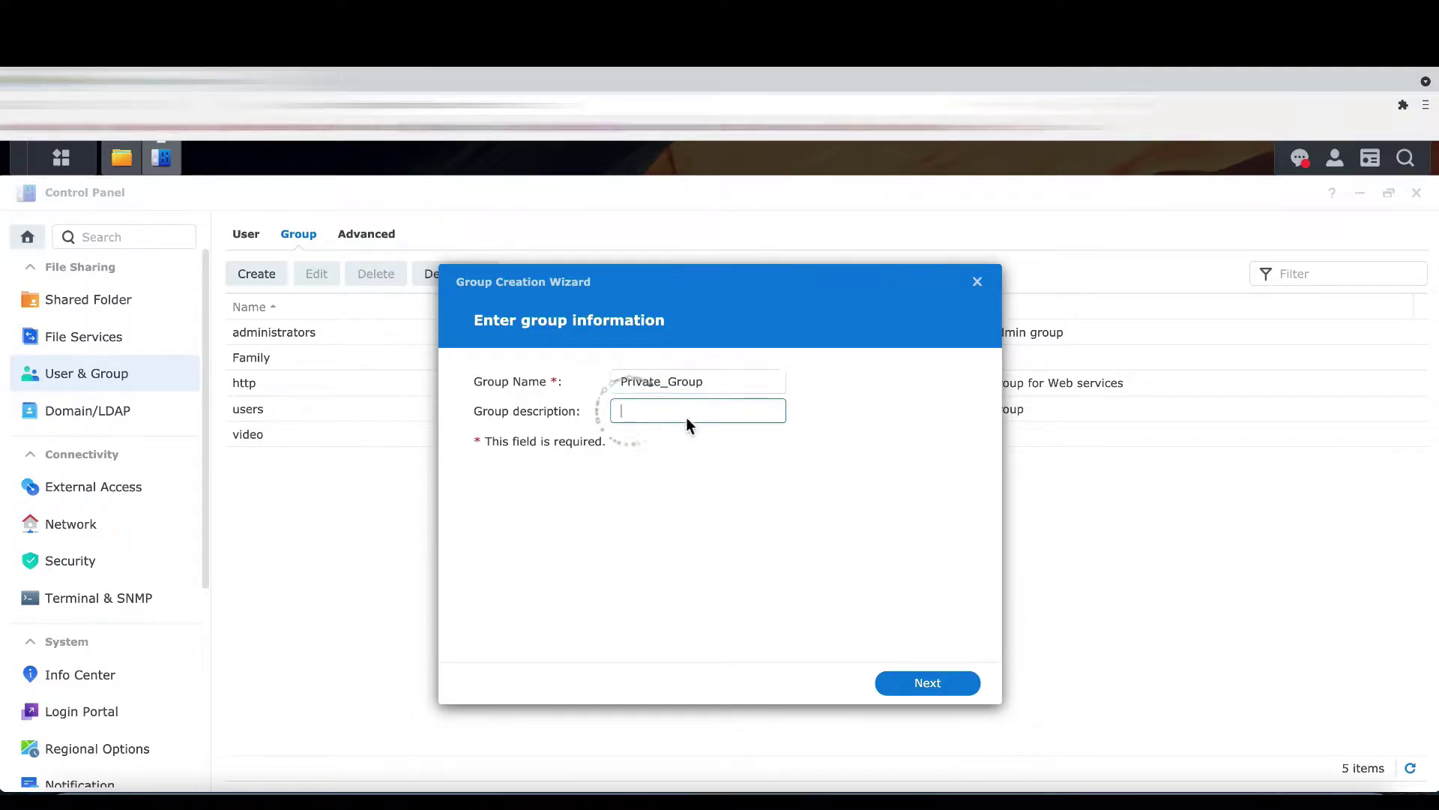
text(Allow users to access)
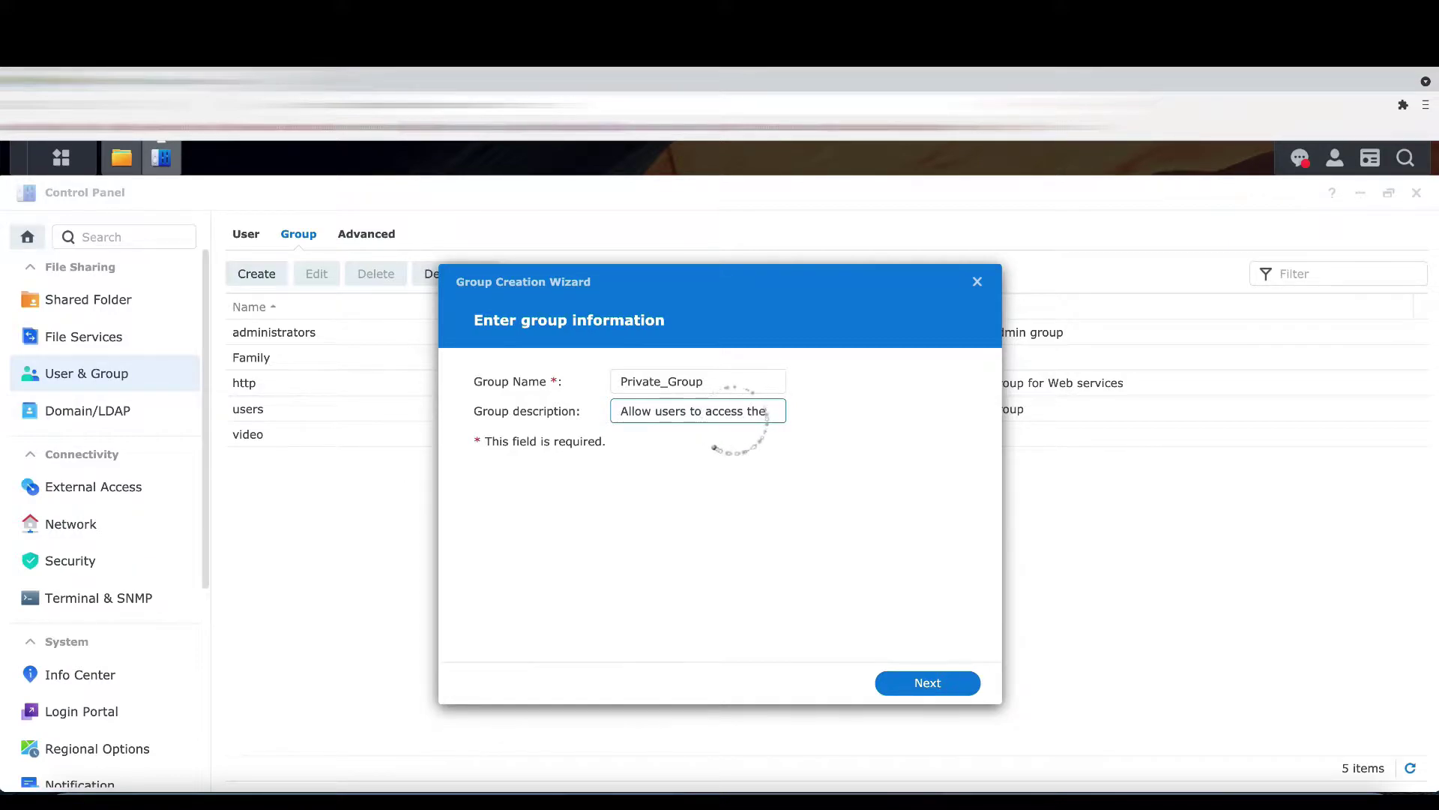
text( their)
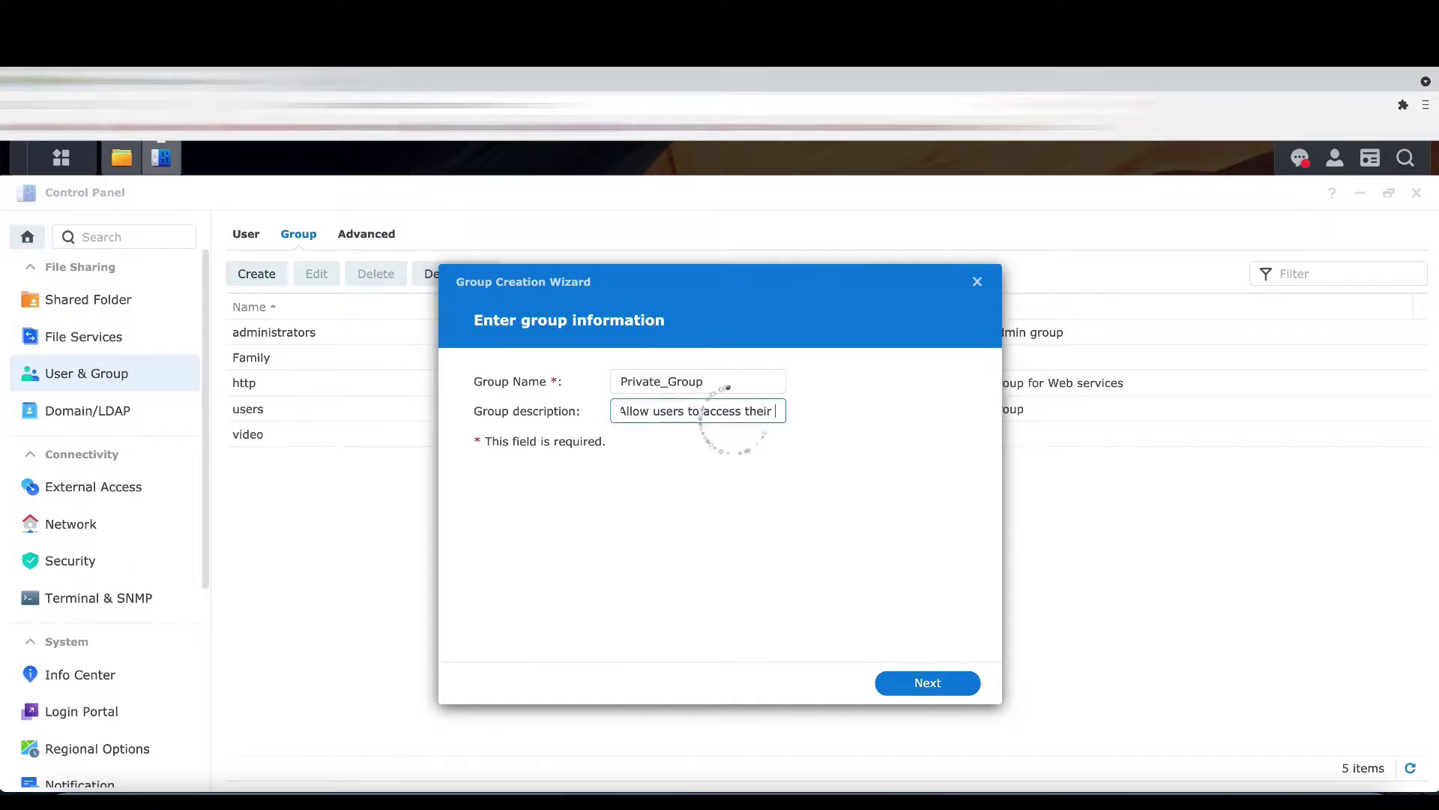
text( own sub)
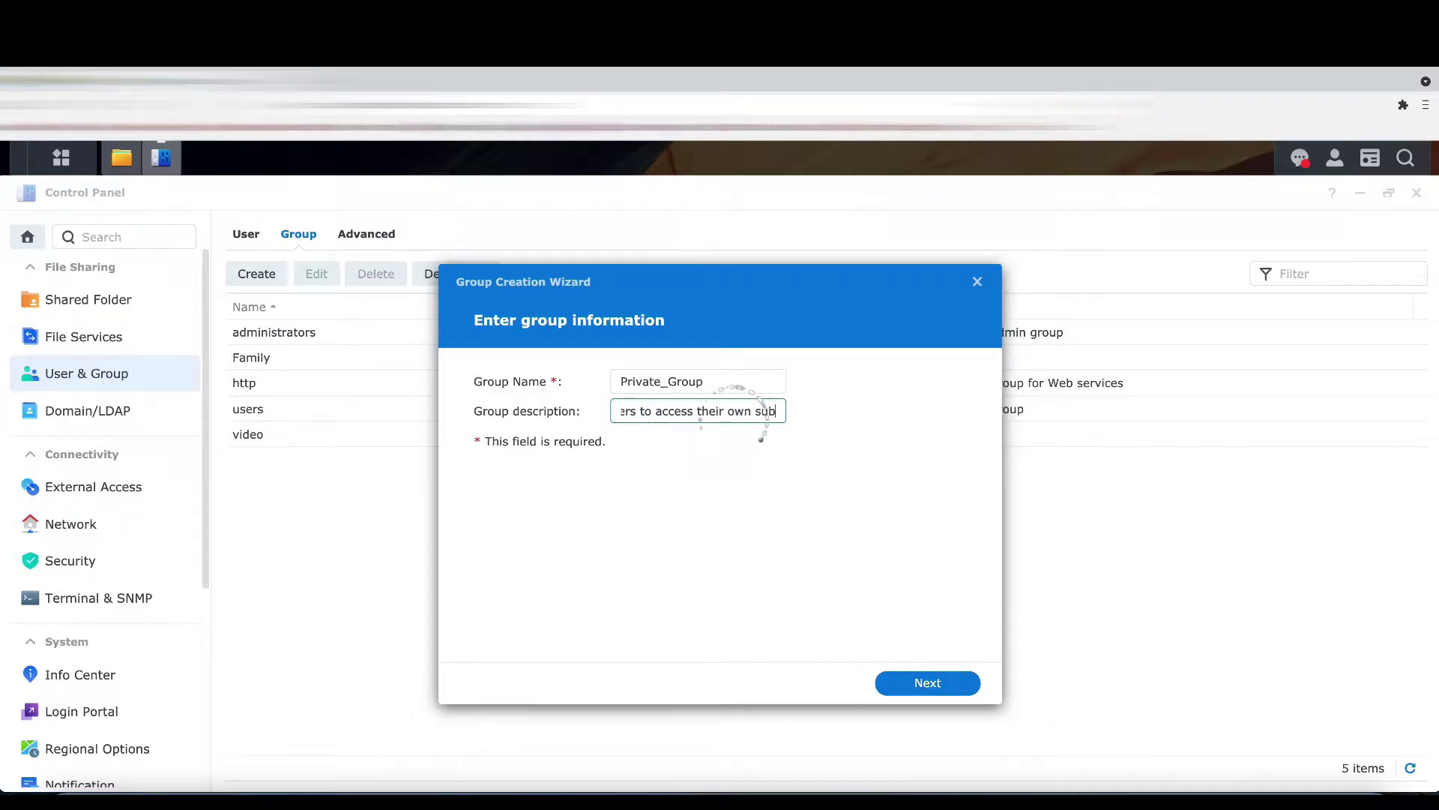
text( folder in)
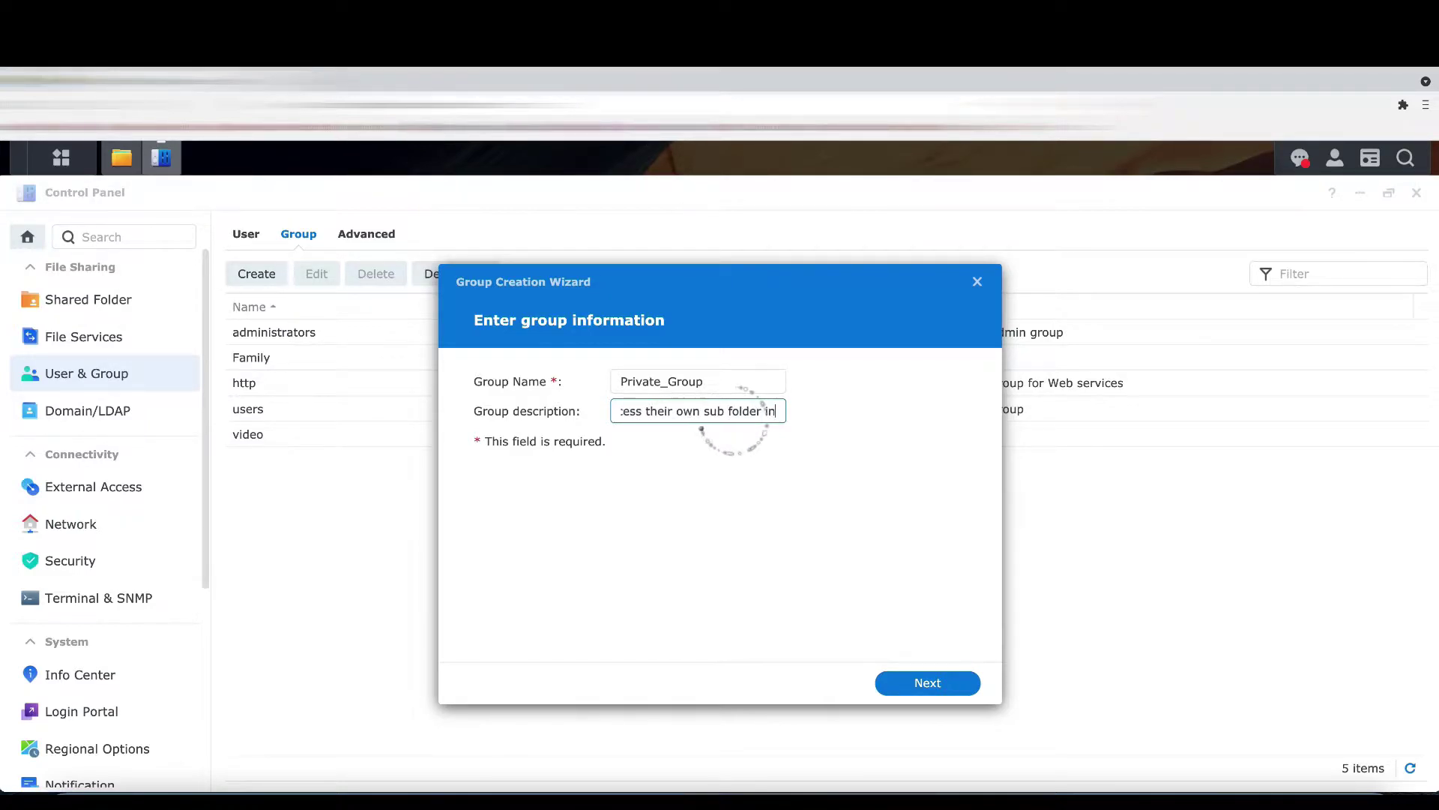
text( a s)
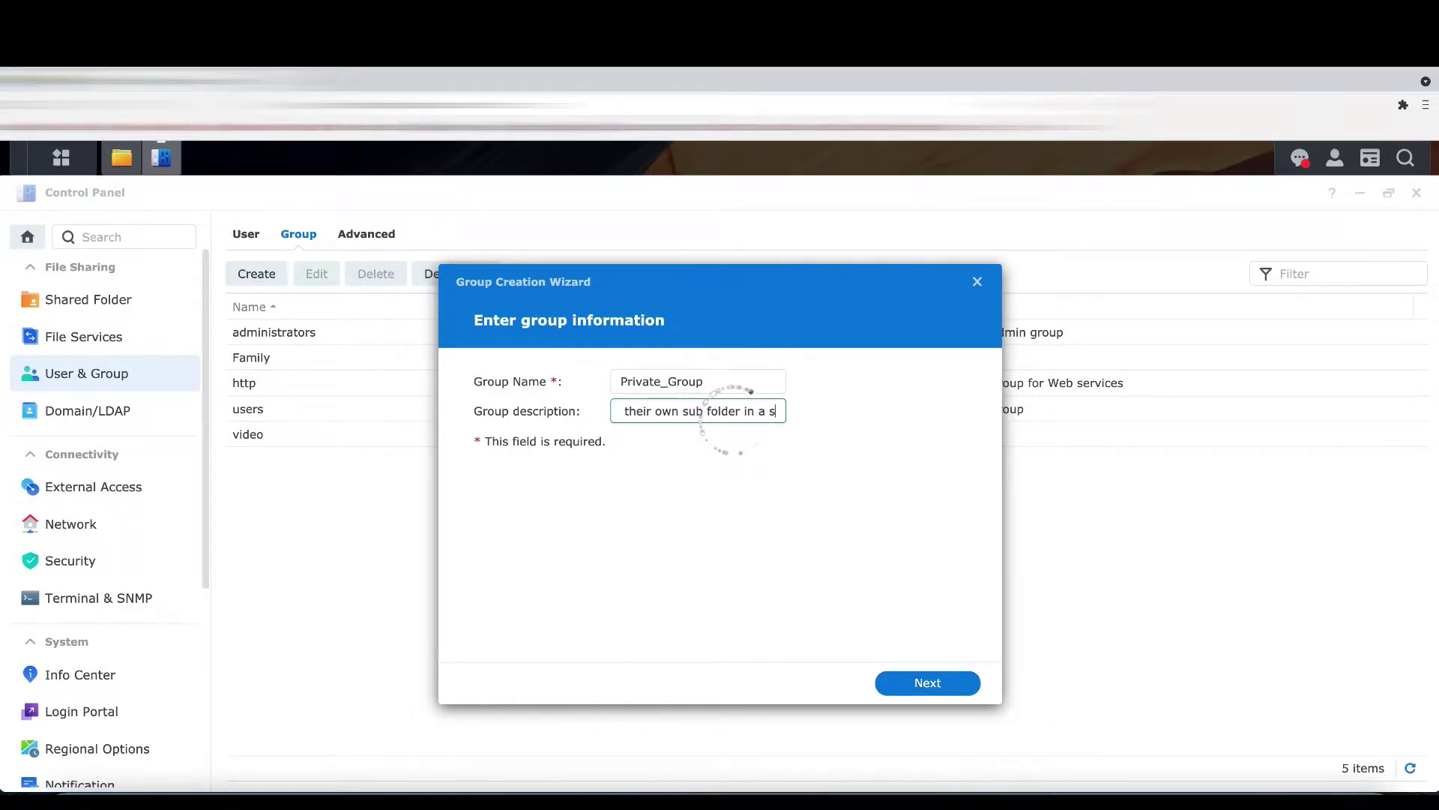
text(hared folder)
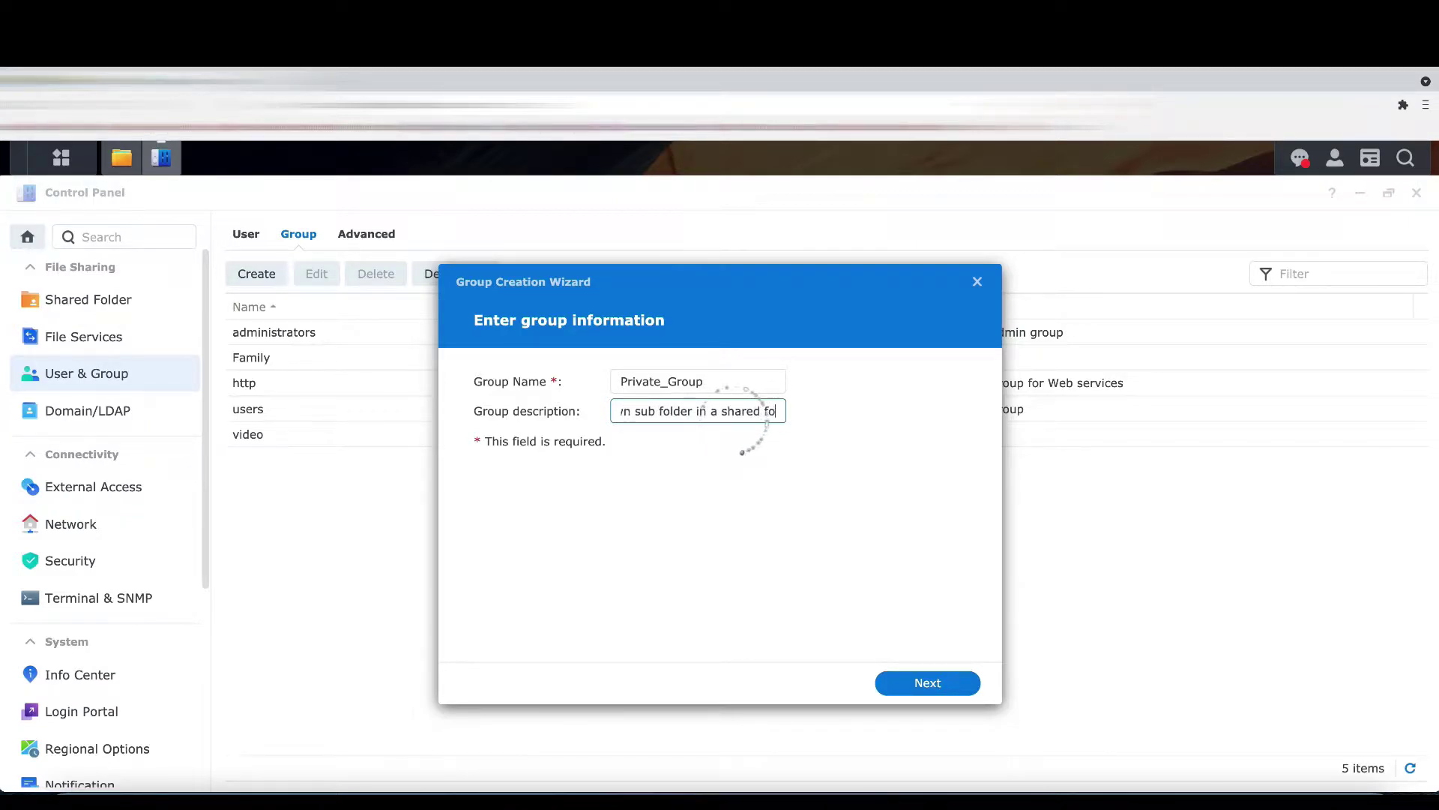
click(927, 682)
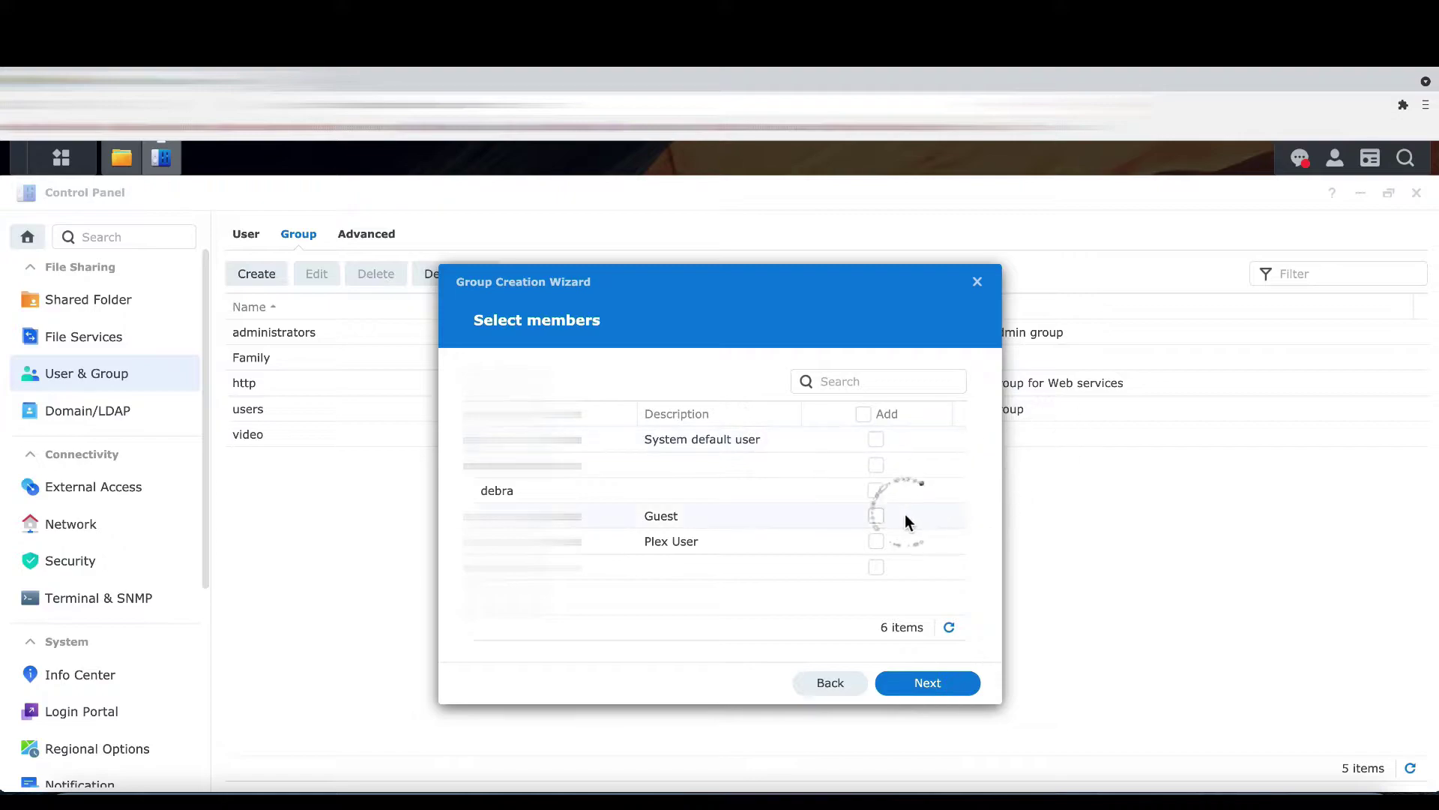
Add the user as Private_Group's only member and leave shared folder permissions blank
click(877, 491)
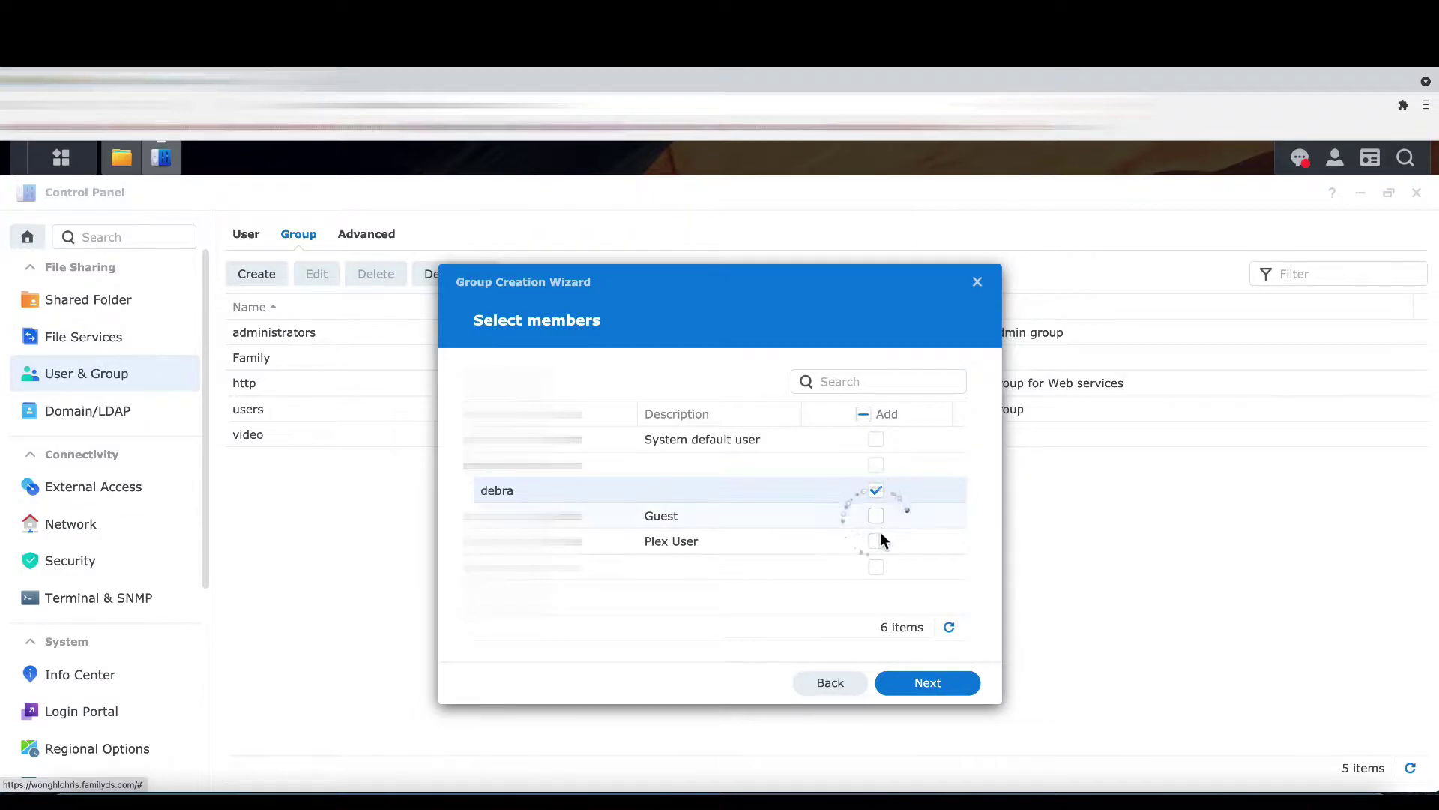
click(958, 688)
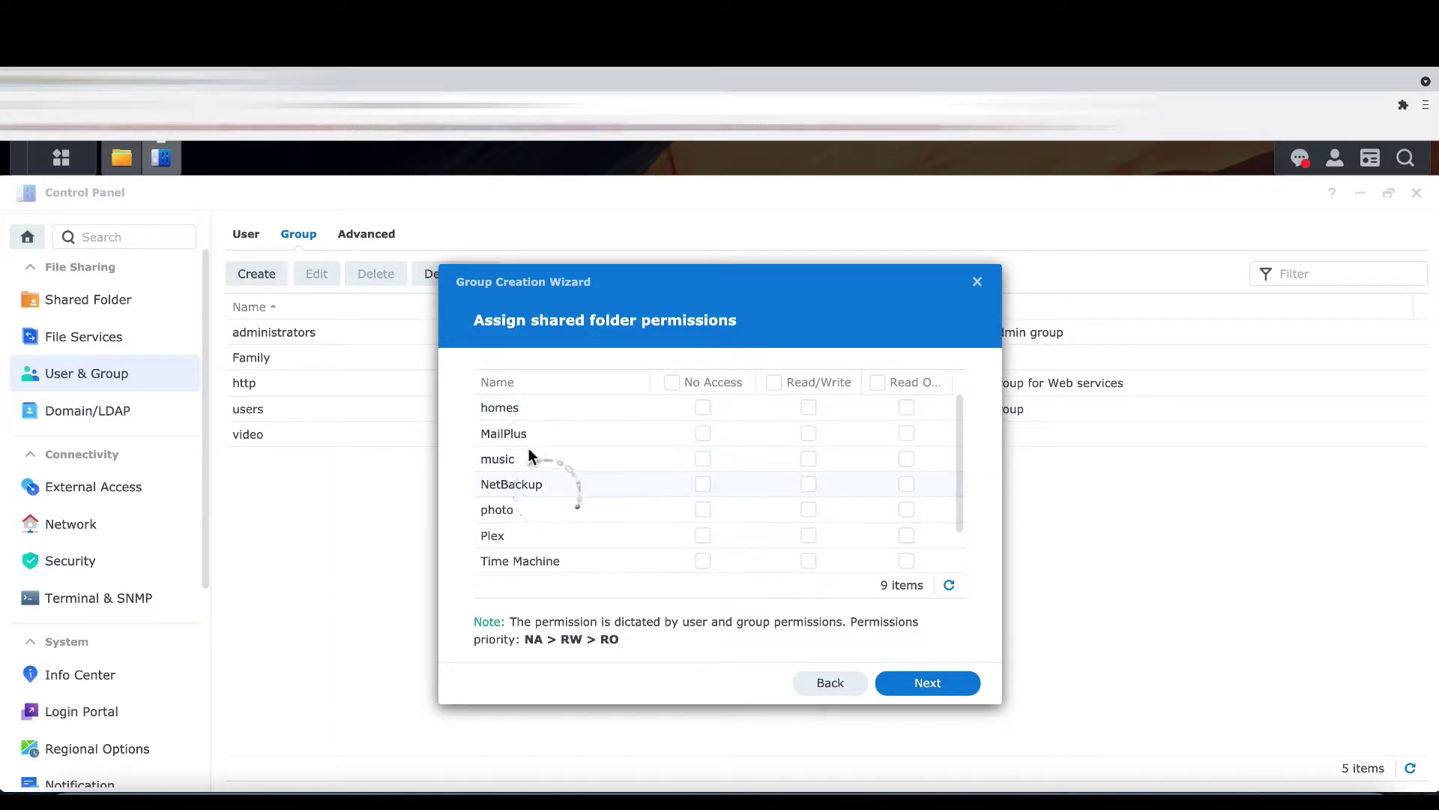
scroll(534, 553, down, 2)
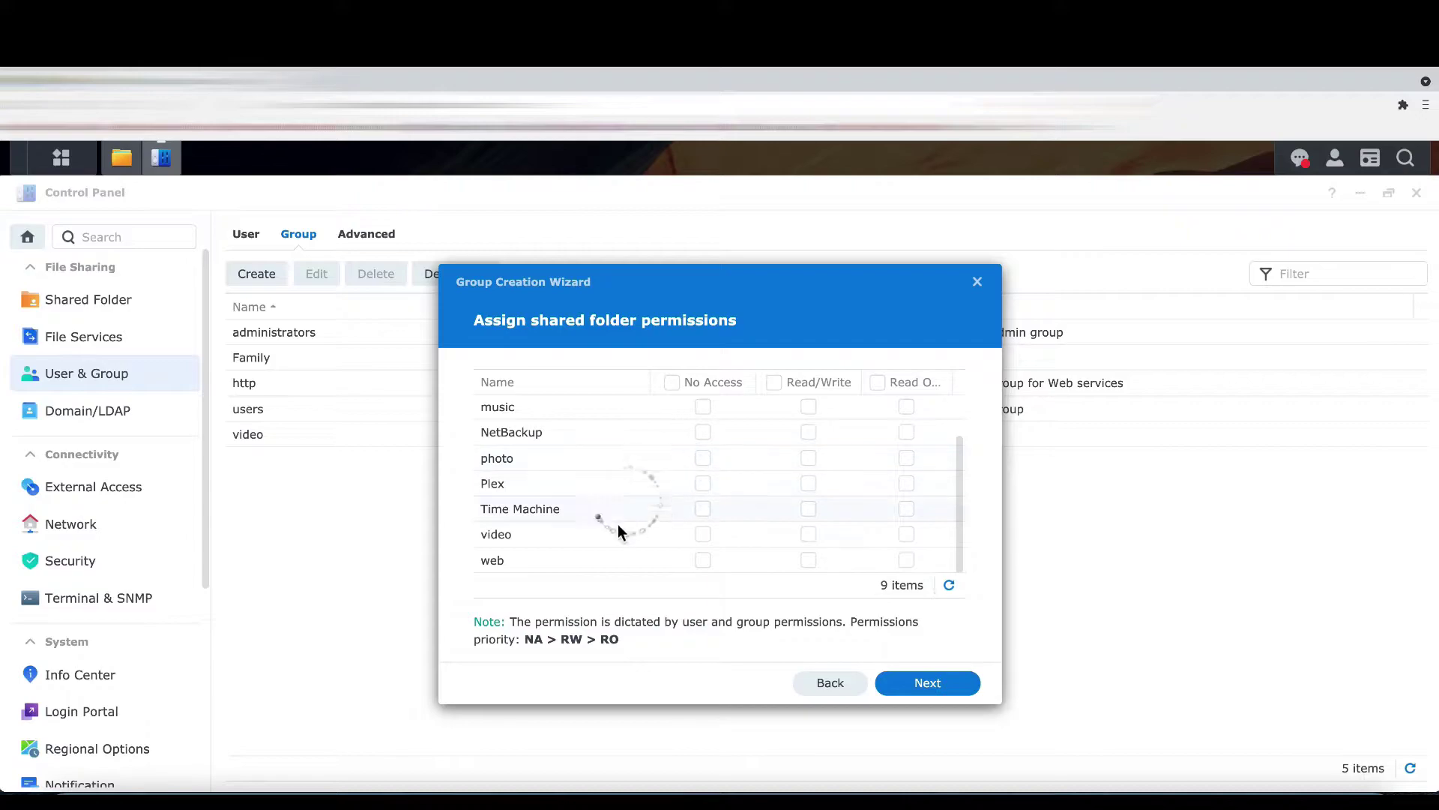
click(929, 684)
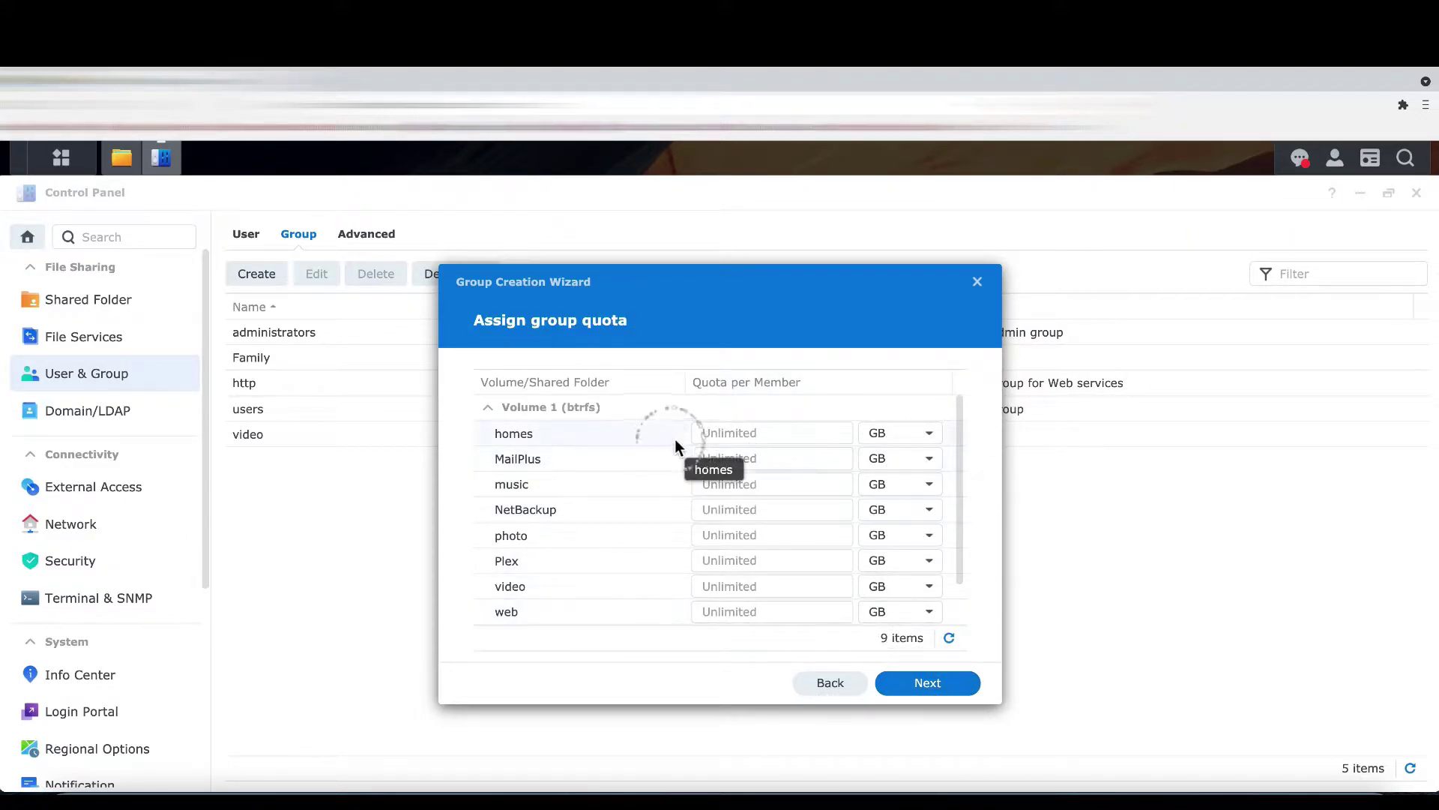
Keep unlimited quotas, default application permissions and speed limits, and finish creating Private_Group
click(949, 684)
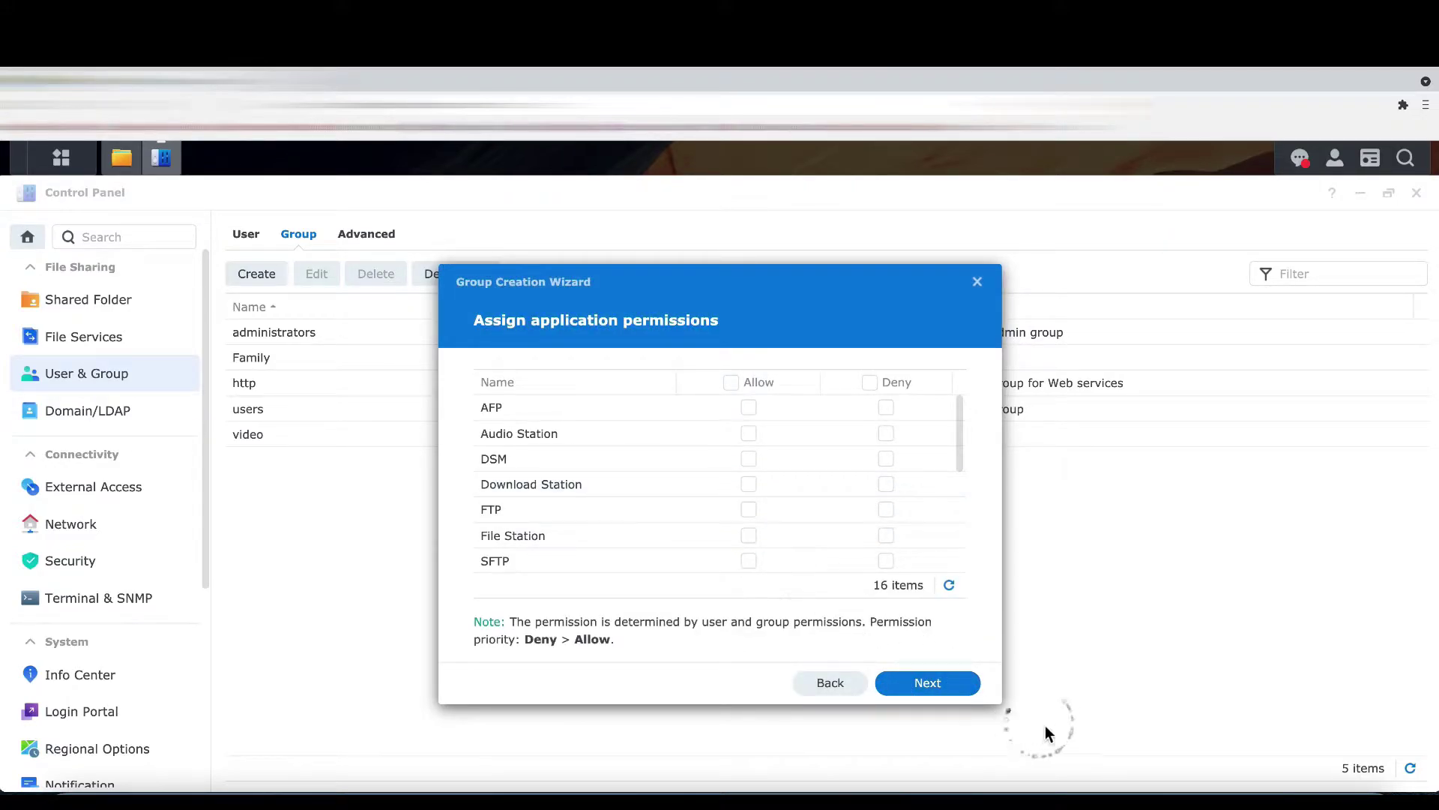
click(927, 683)
click(933, 686)
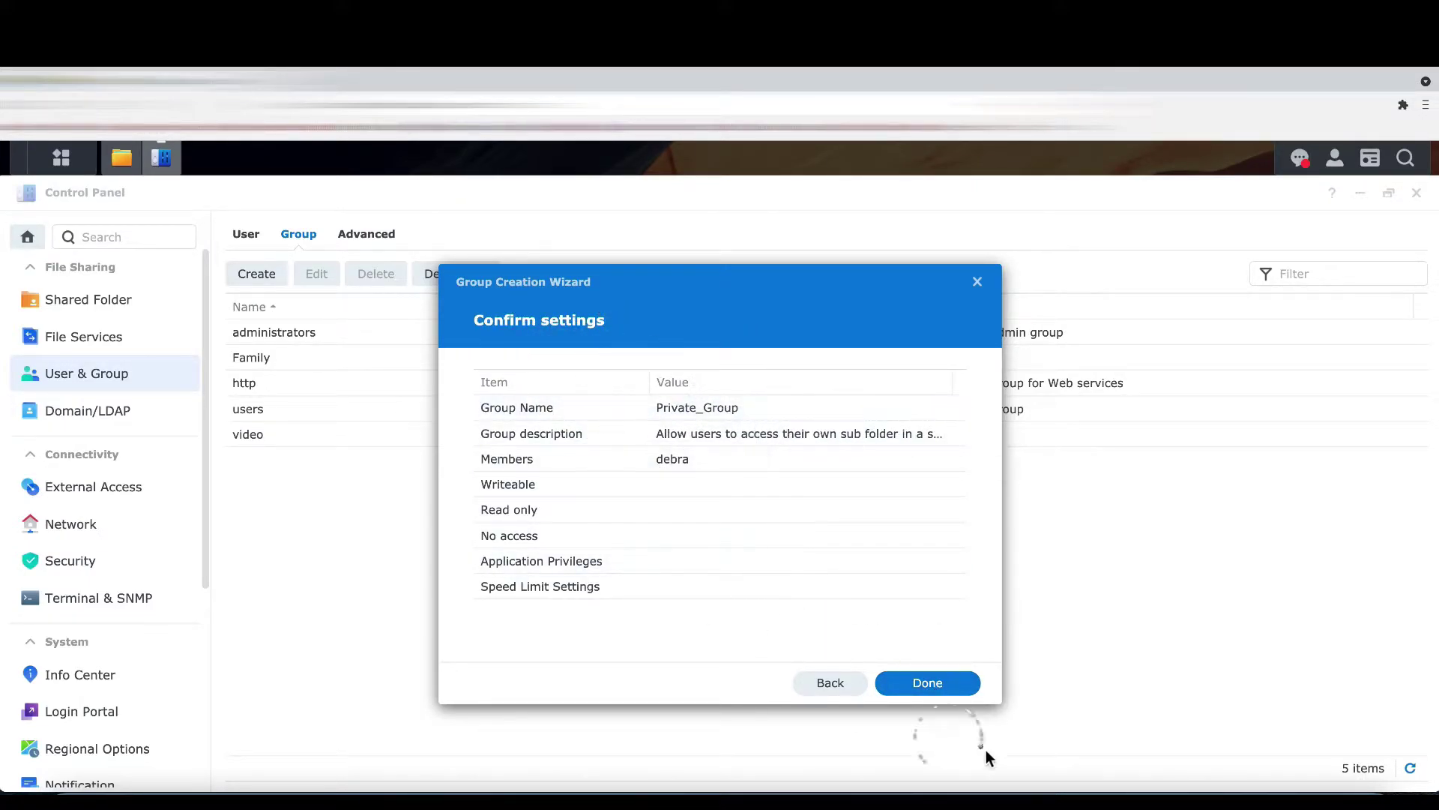
click(913, 685)
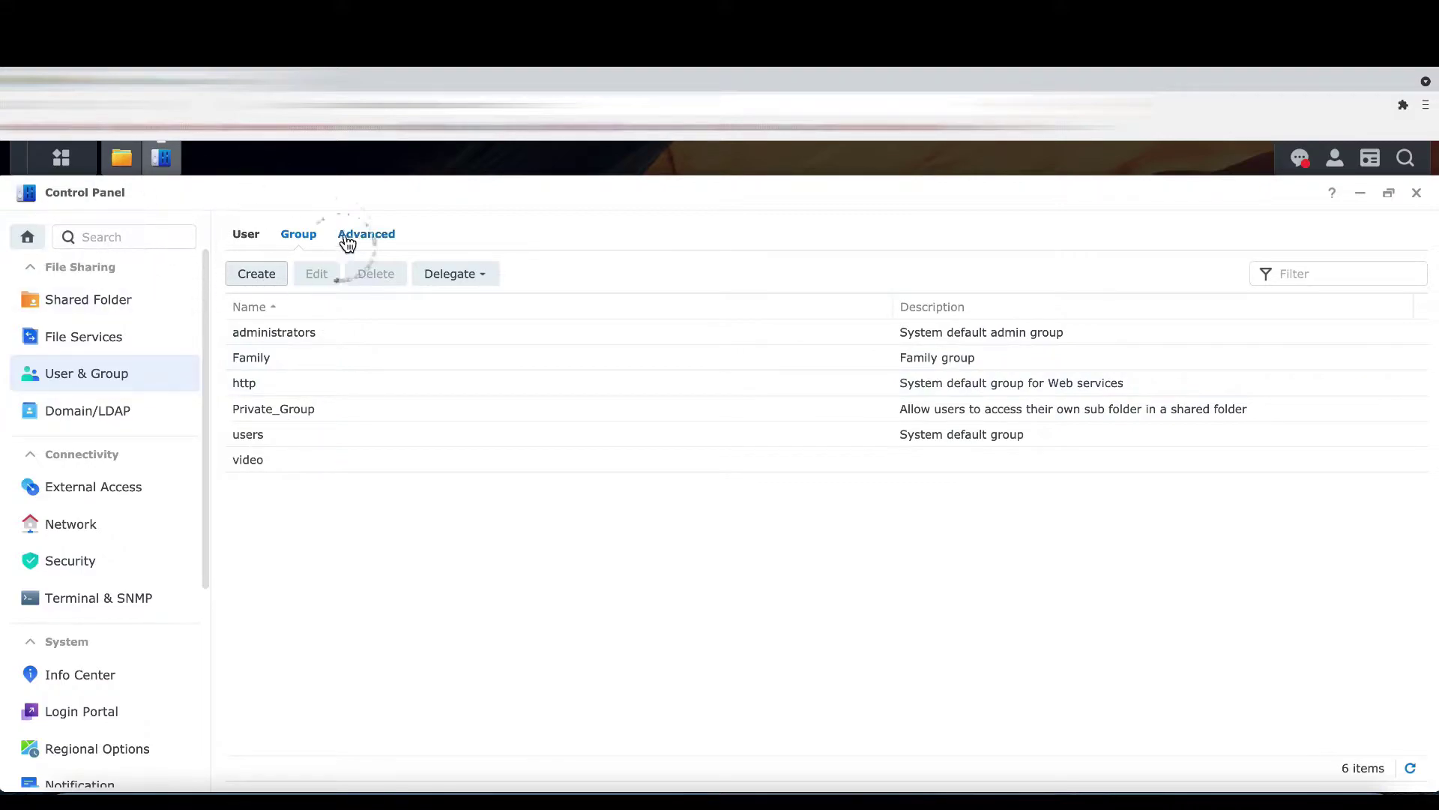
Create a shared folder Test_folder with Hide sub-folders and files from unauthorized users ticked
click(96, 306)
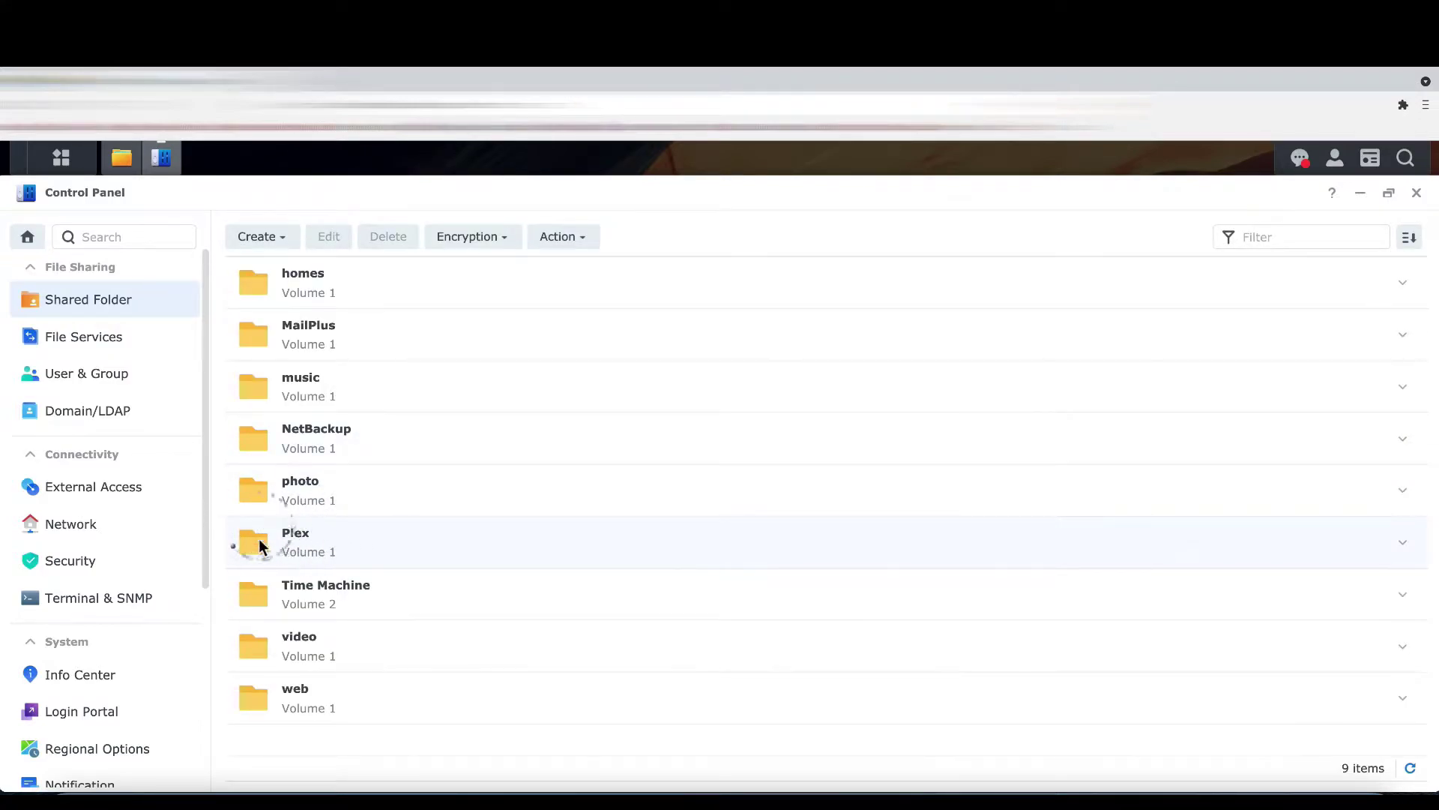
click(278, 248)
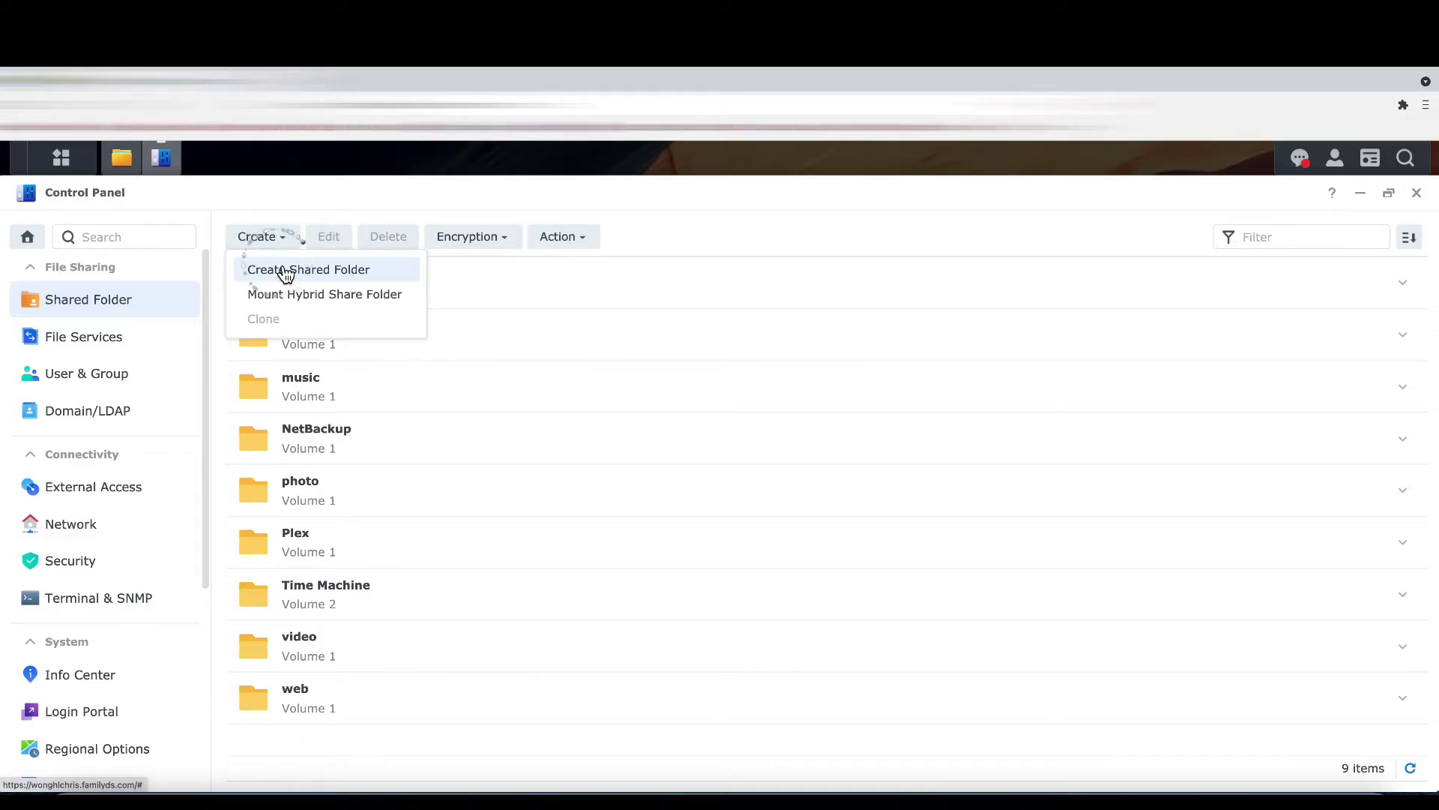
click(285, 275)
click(597, 343)
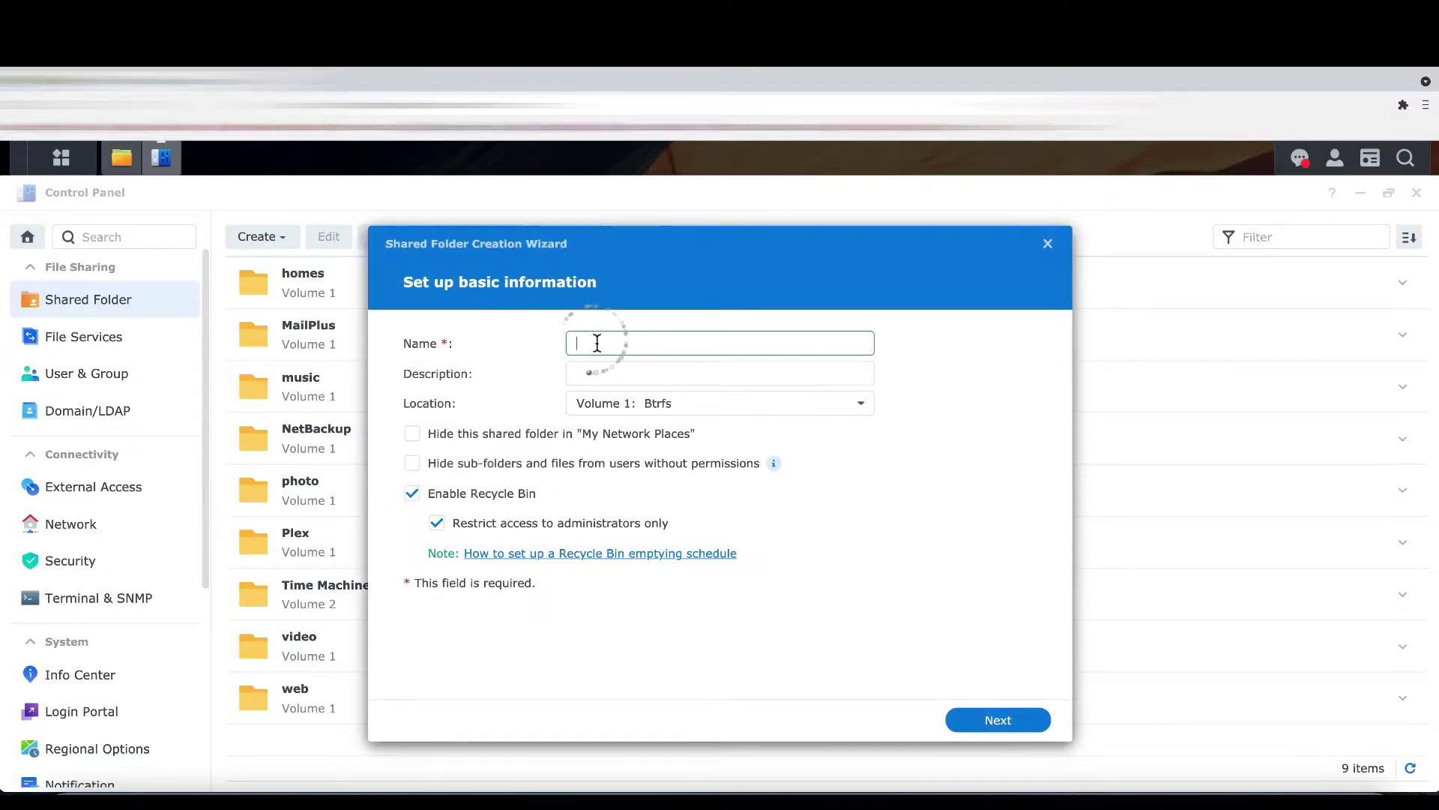
text(Test_folder)
click(412, 466)
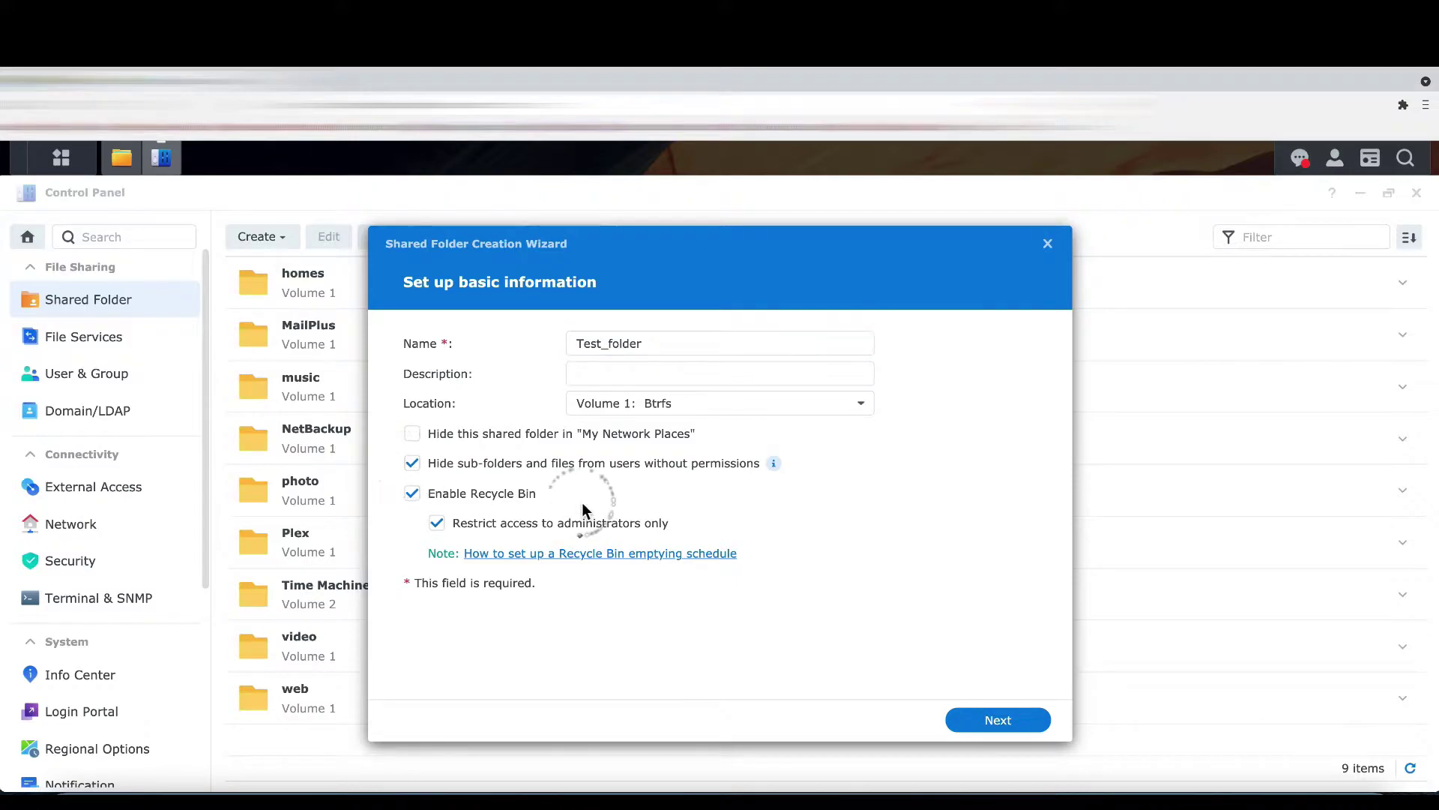
click(1013, 726)
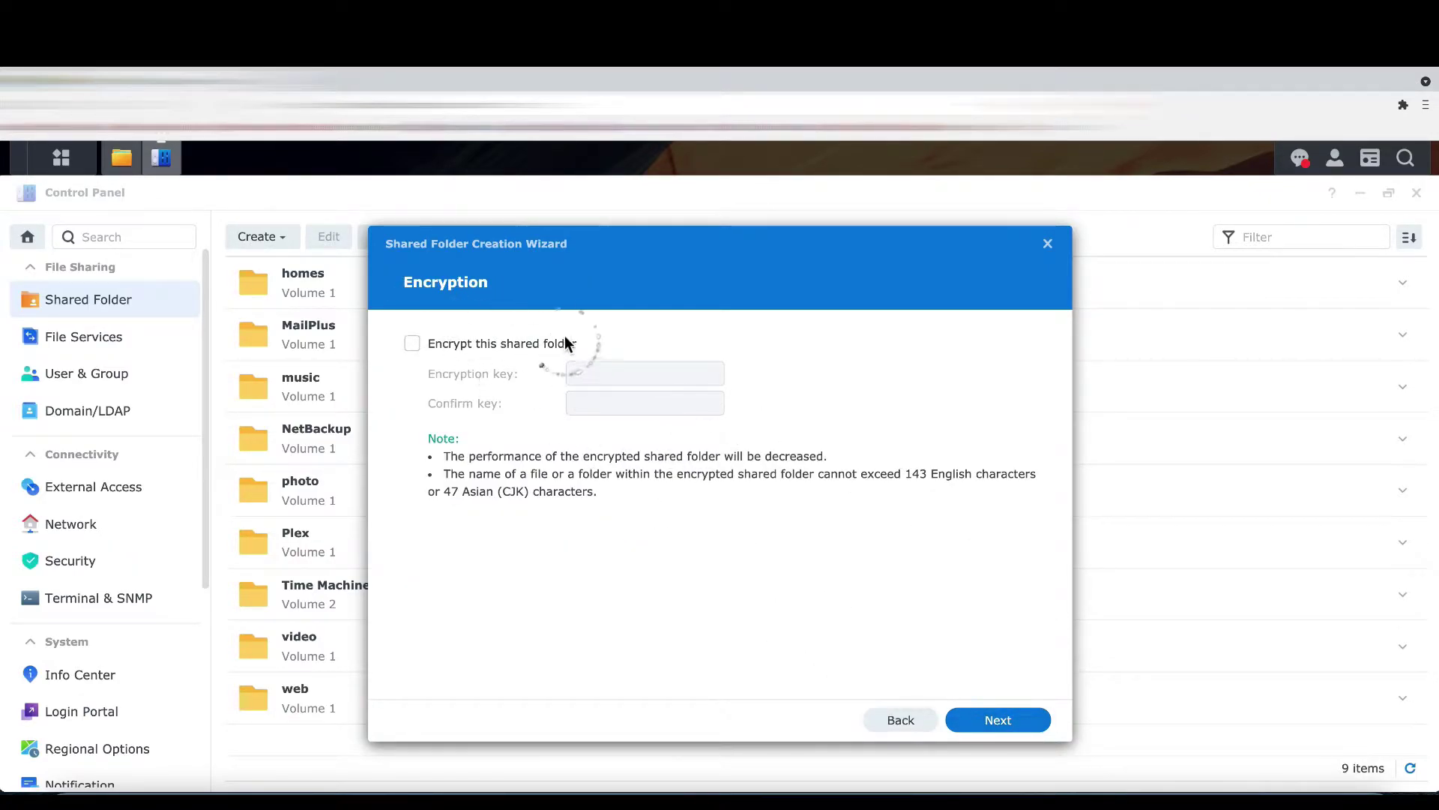
Create Test_folder unencrypted with default advanced settings, then switch the permission list to local groups
click(995, 725)
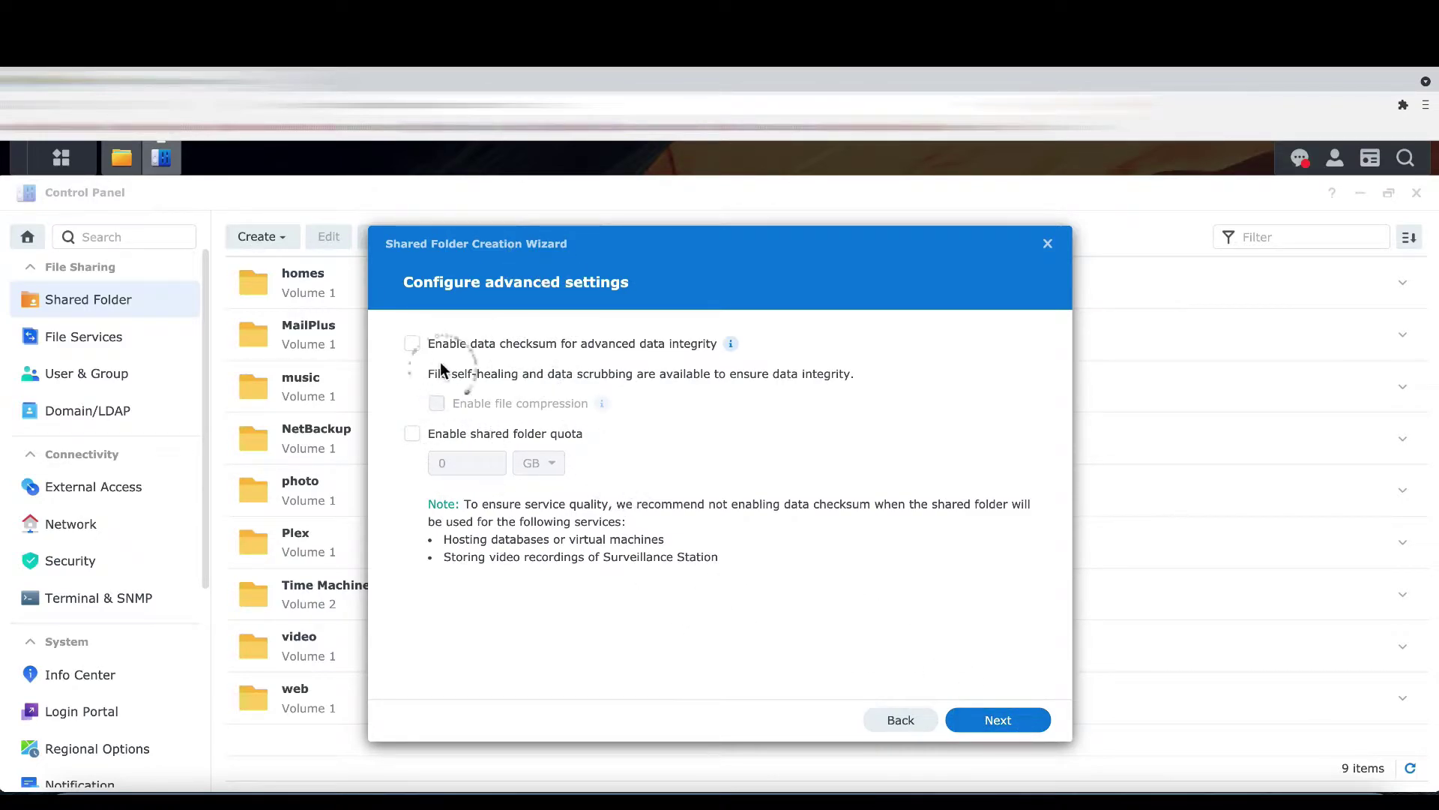
click(1027, 721)
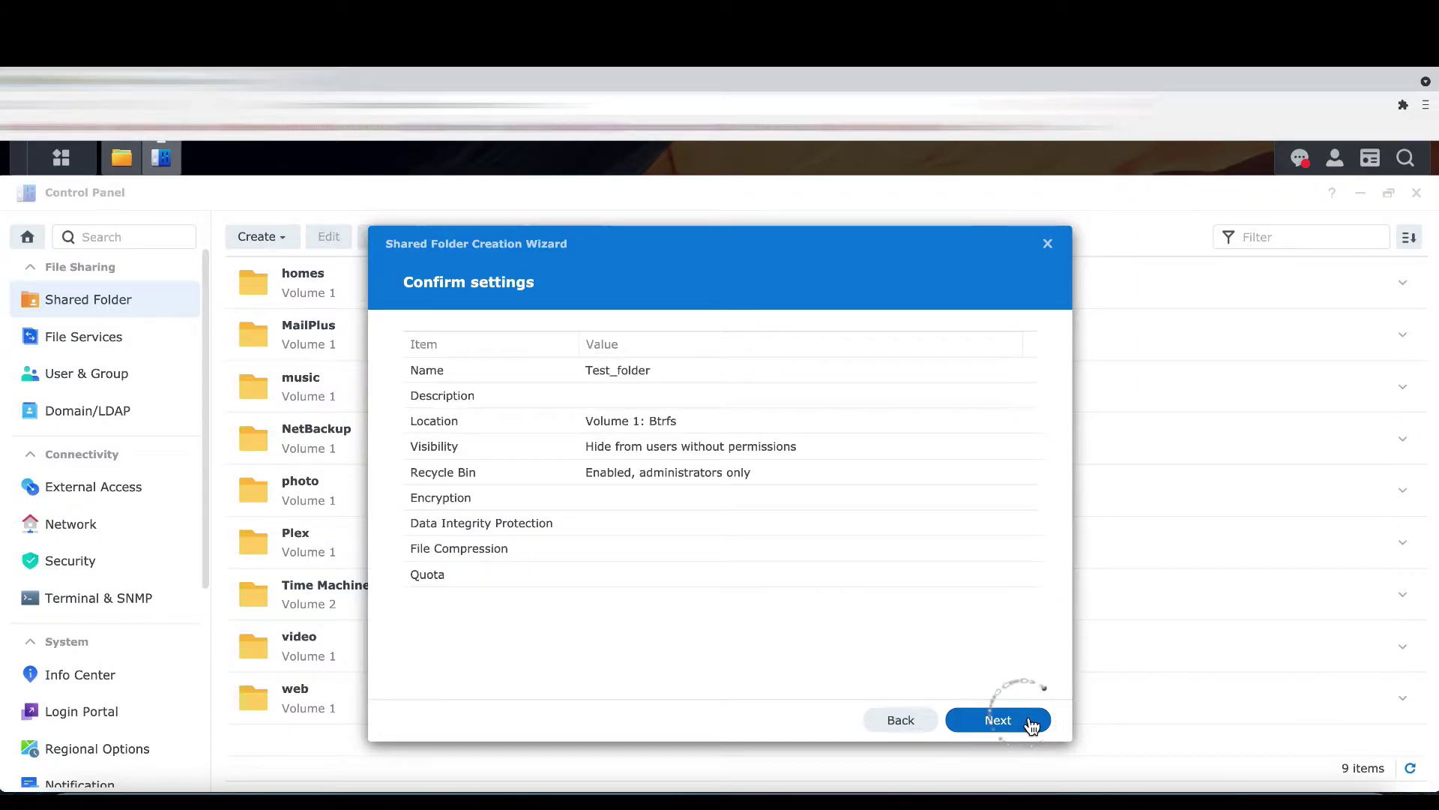
click(1018, 725)
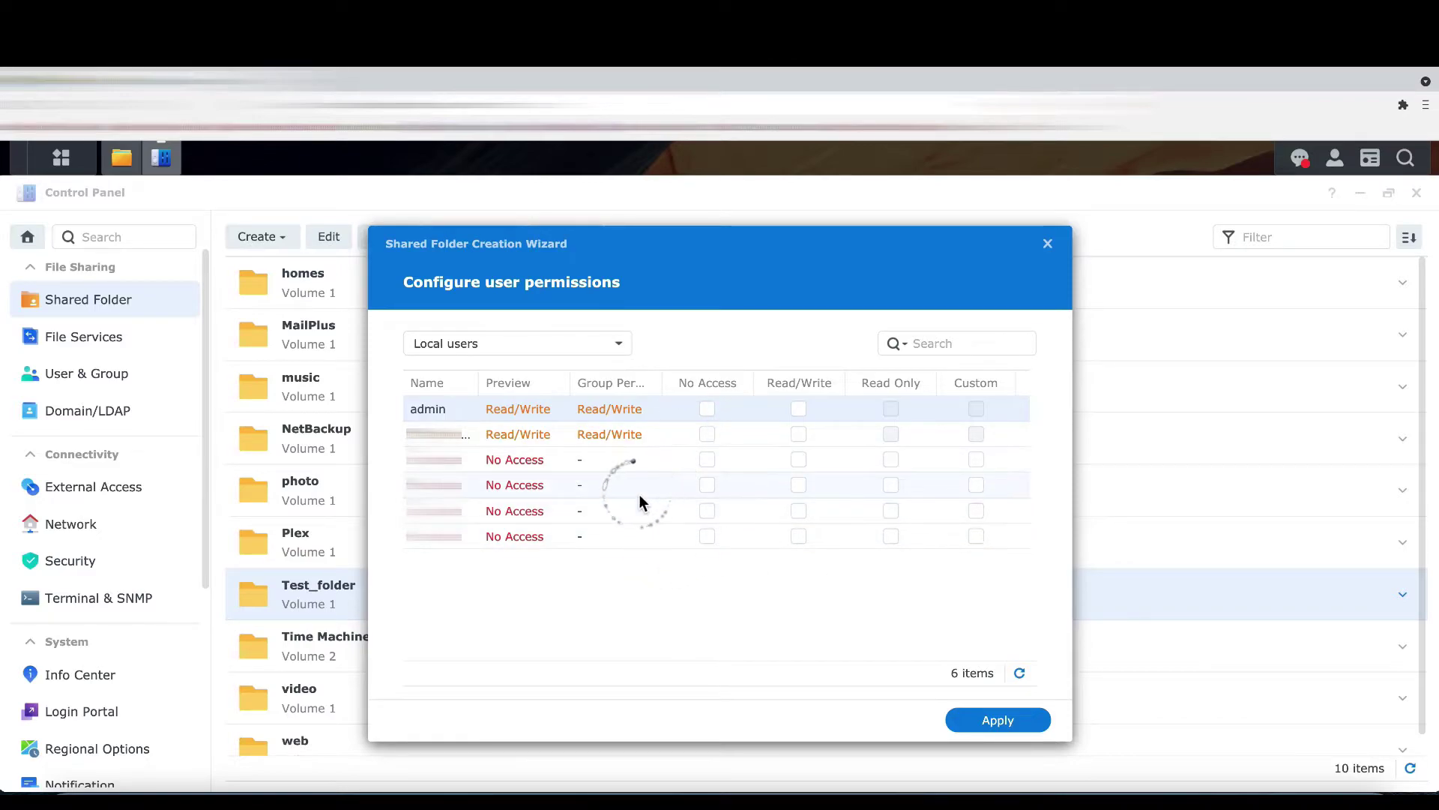
click(619, 344)
Show local groups and tick Custom for Private_Group on Test_folder
click(493, 432)
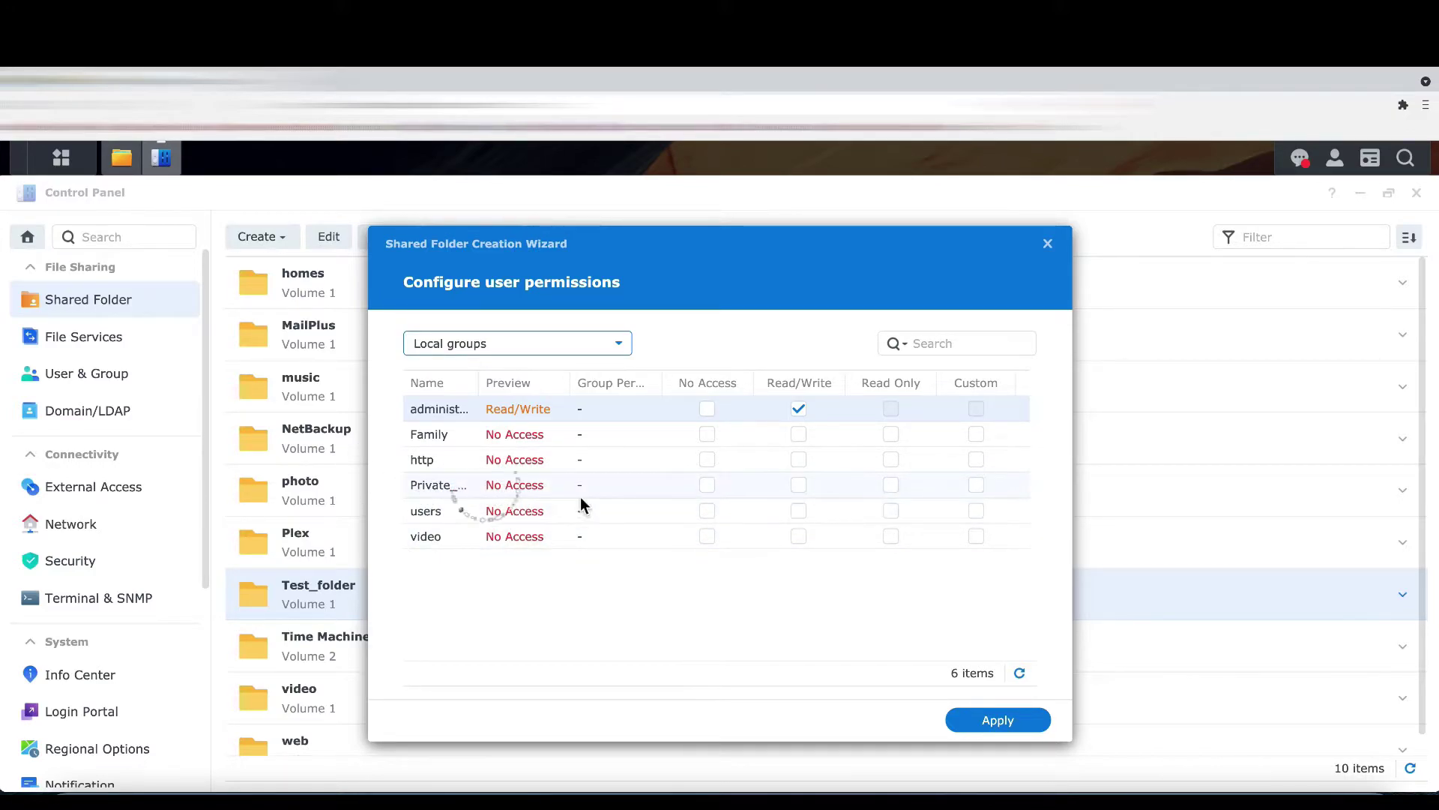
click(976, 485)
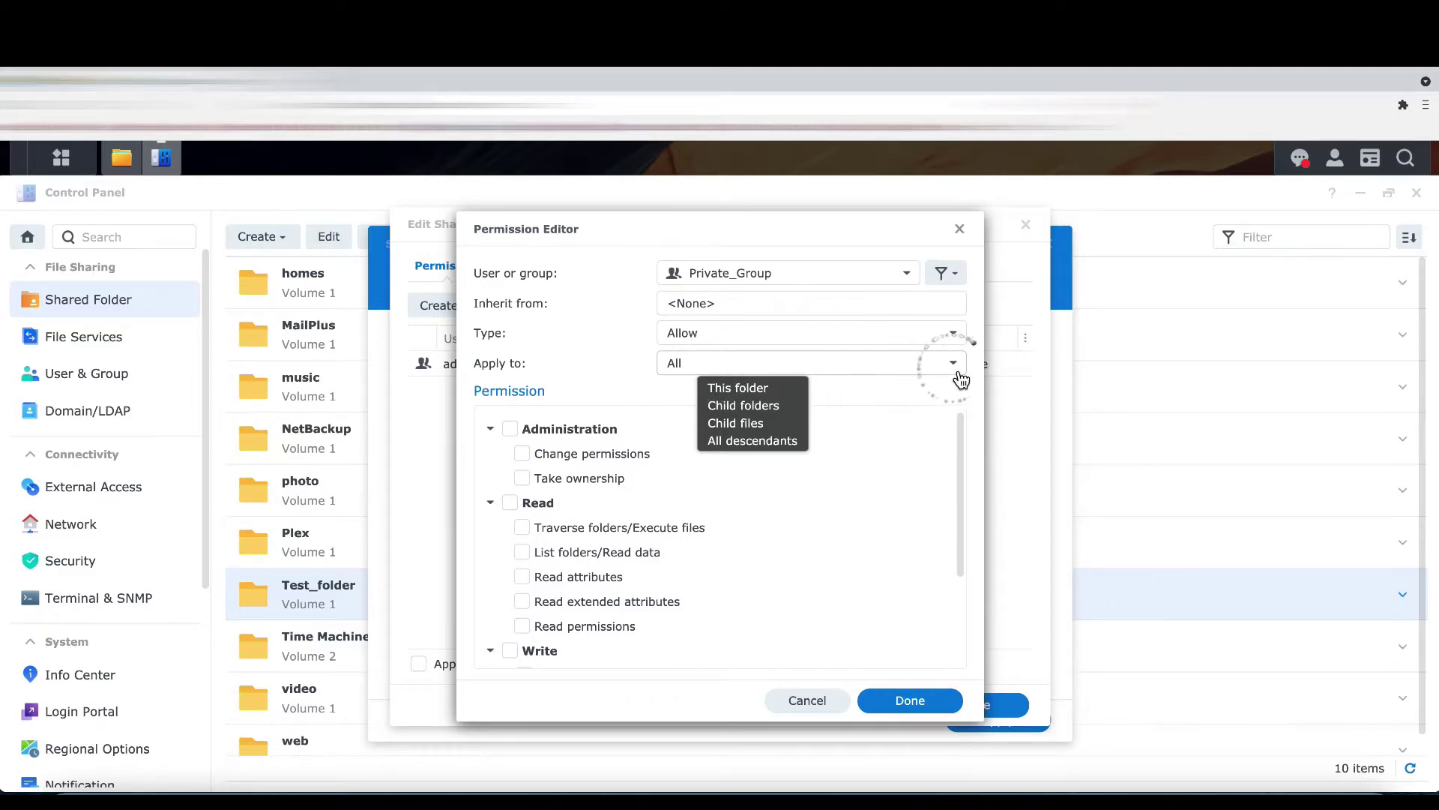
Grant Private_Group Read permissions applying to this folder only, and save Test_folder's permissions
click(962, 379)
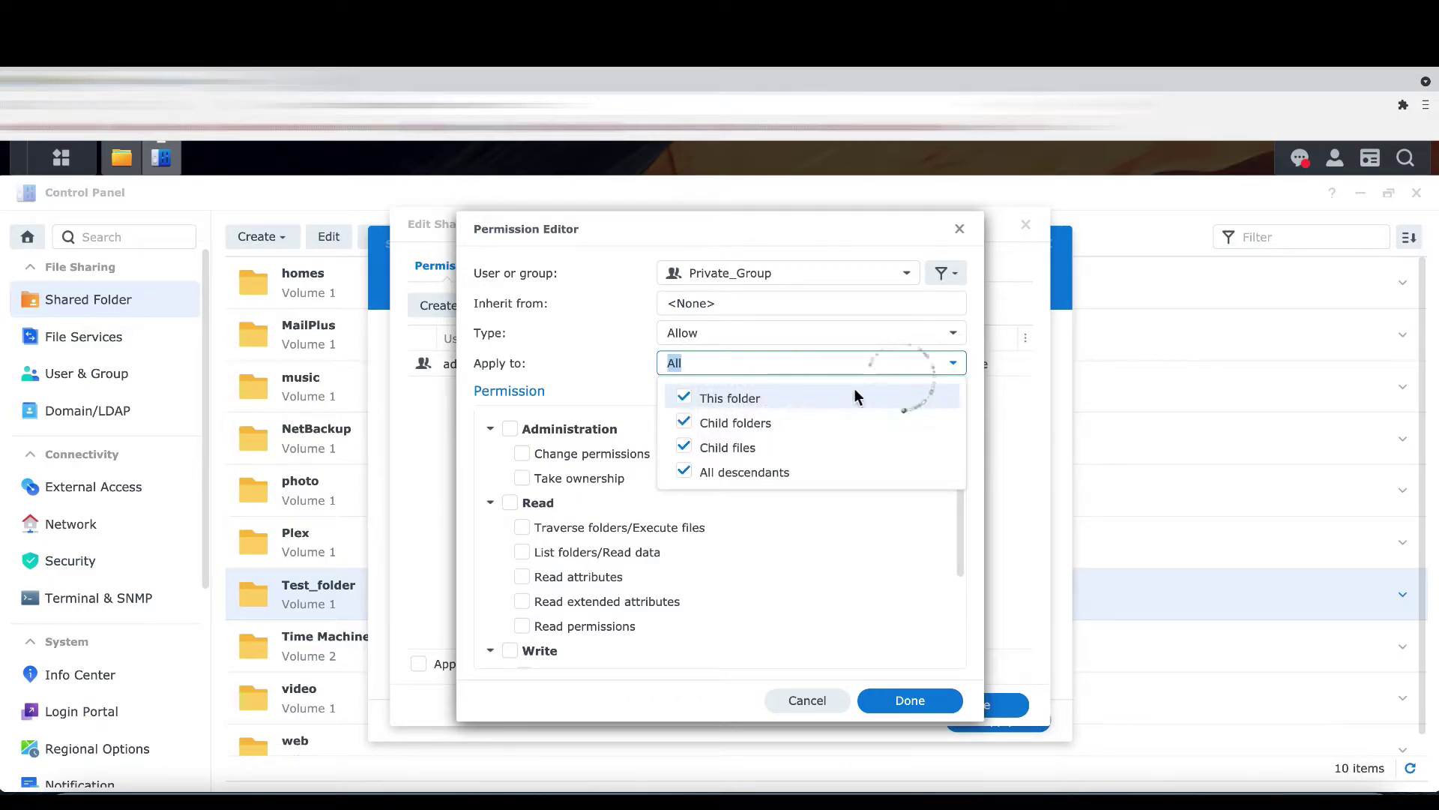
click(693, 426)
click(688, 450)
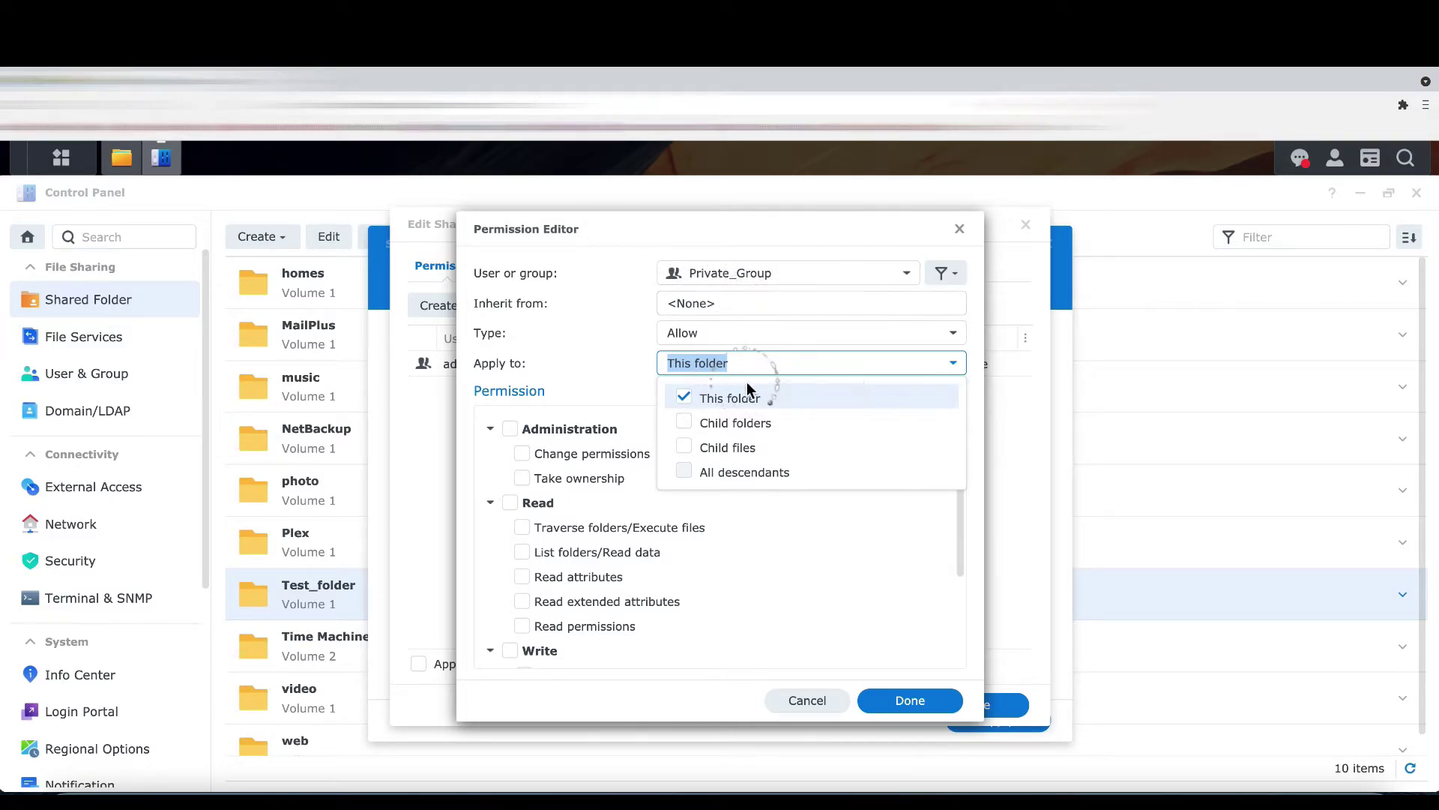
click(524, 511)
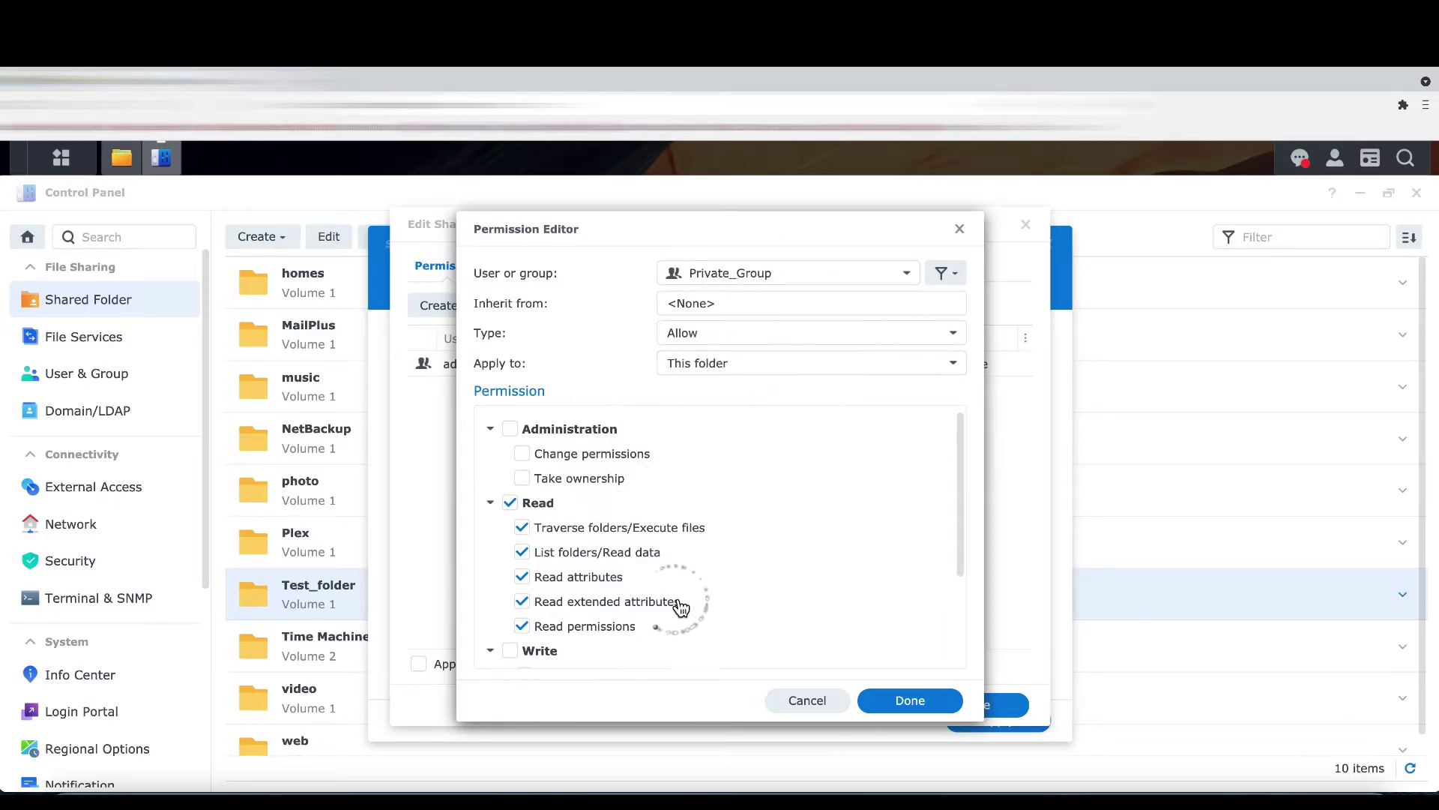
click(939, 704)
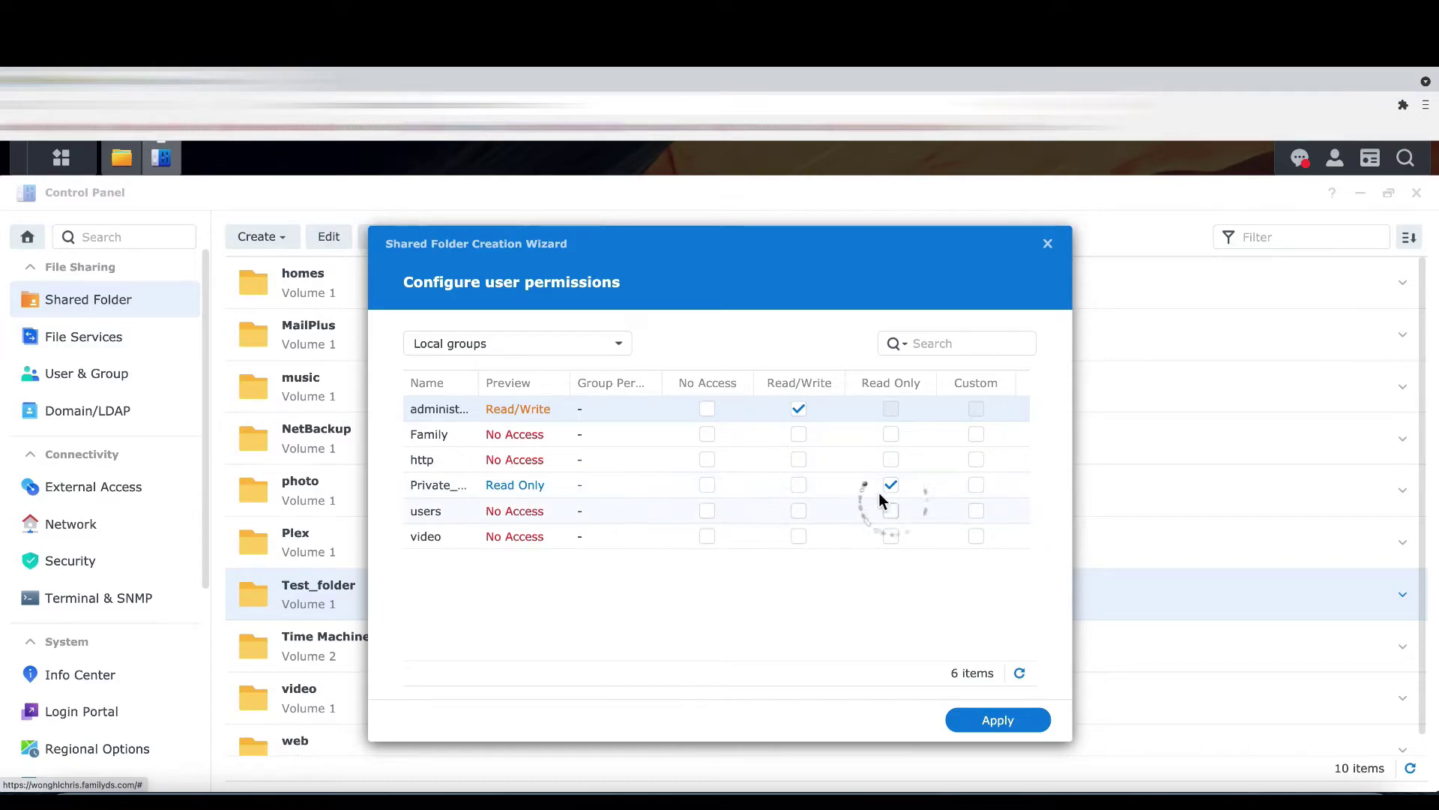
click(1012, 721)
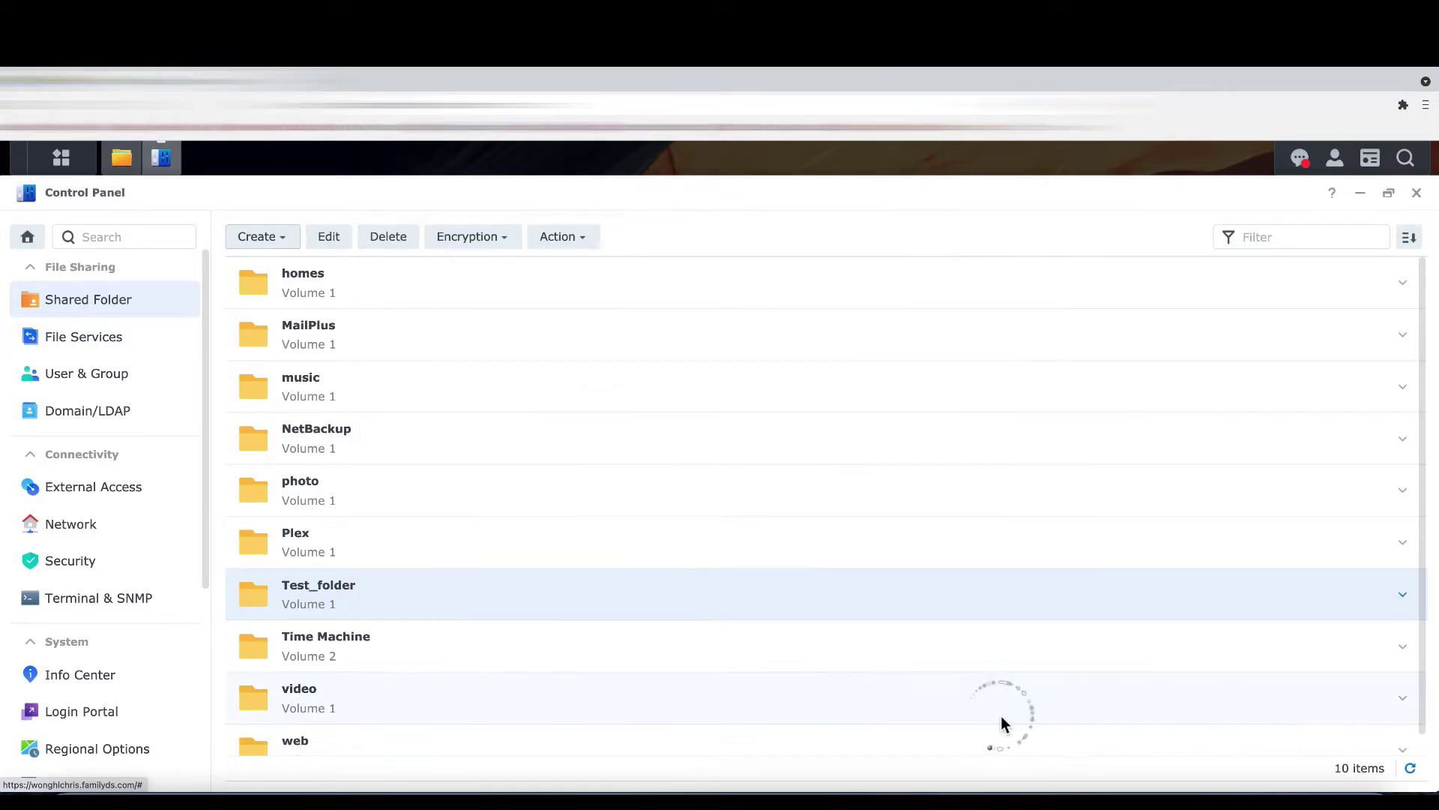
Close Control Panel and view Test_folder's contents in File Station
click(1416, 194)
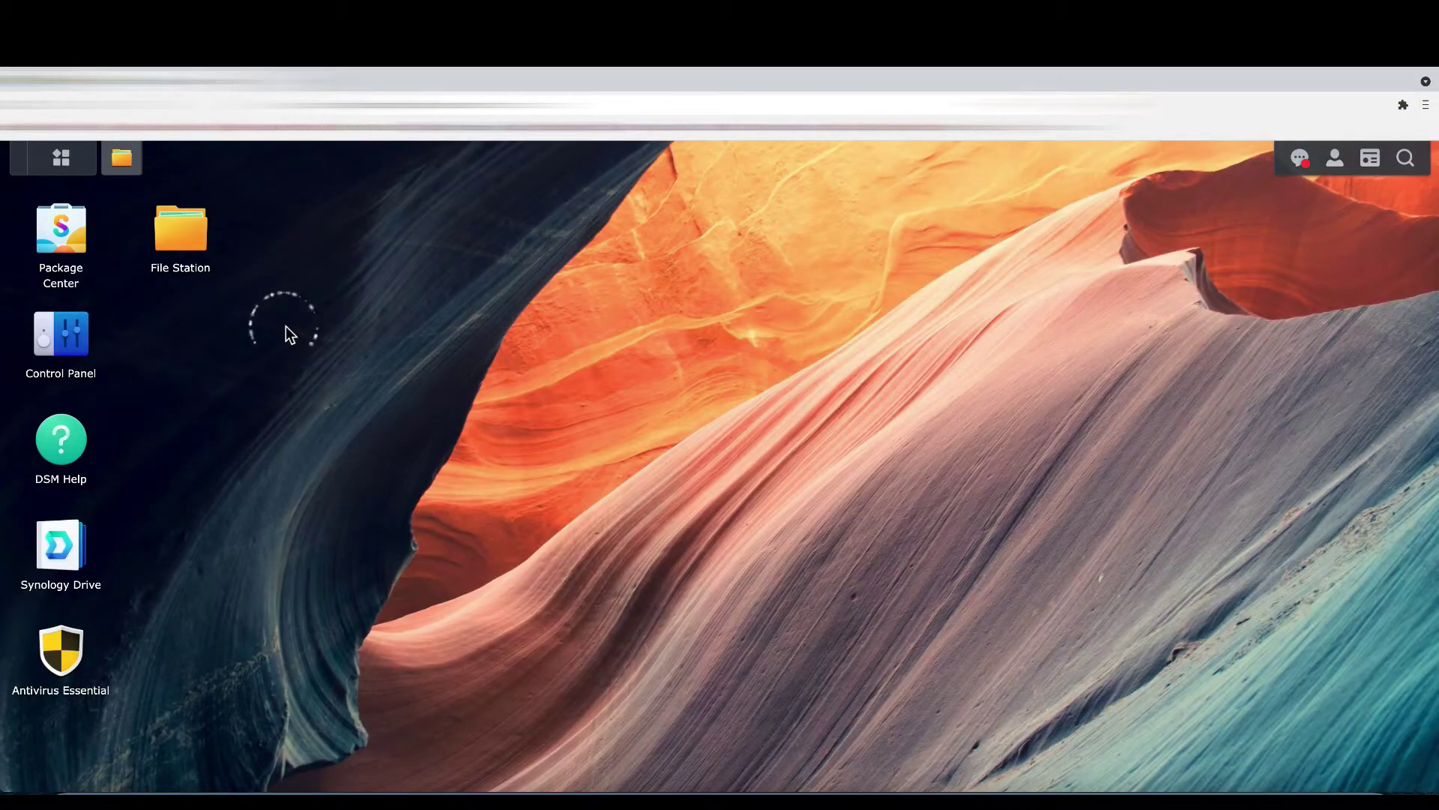
click(169, 221)
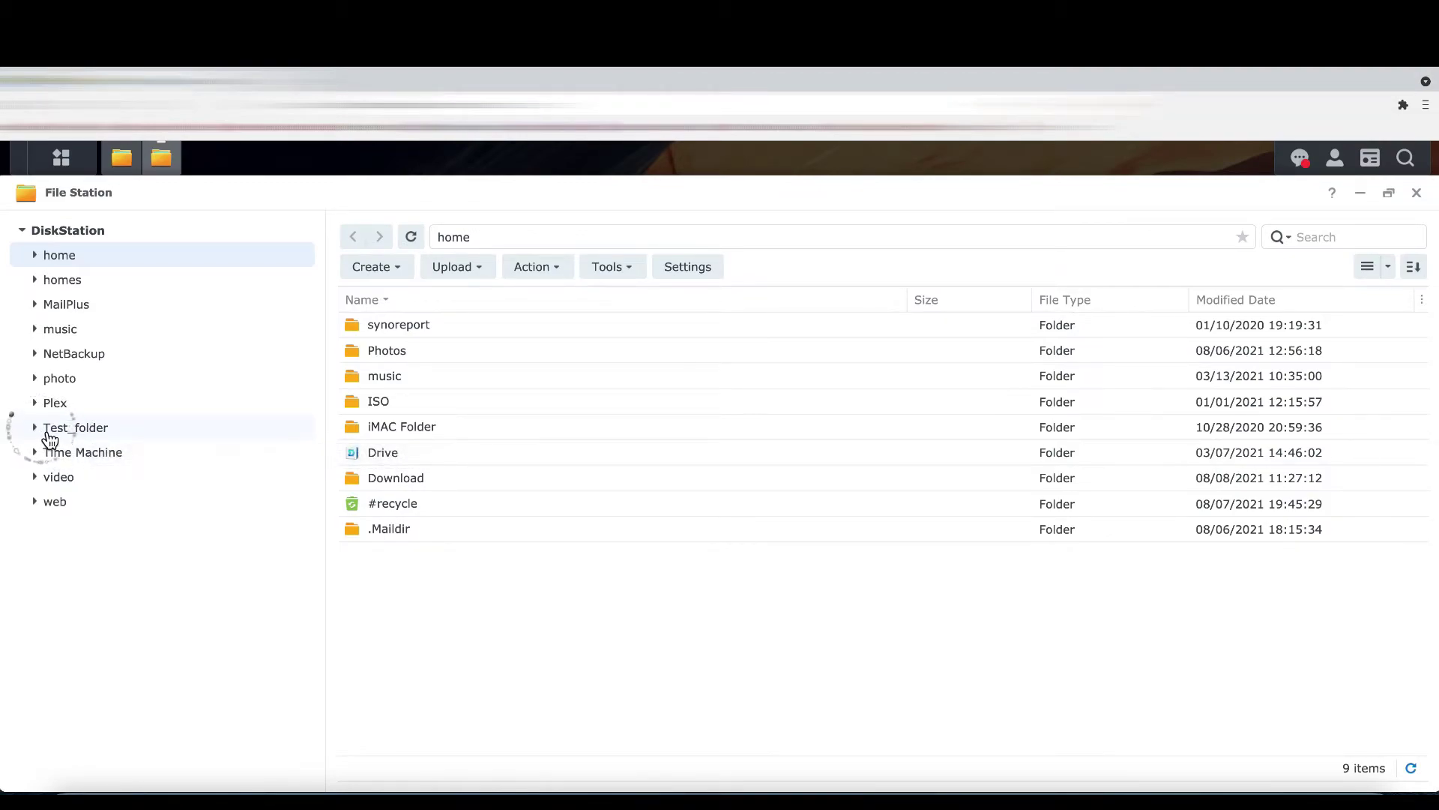
click(46, 433)
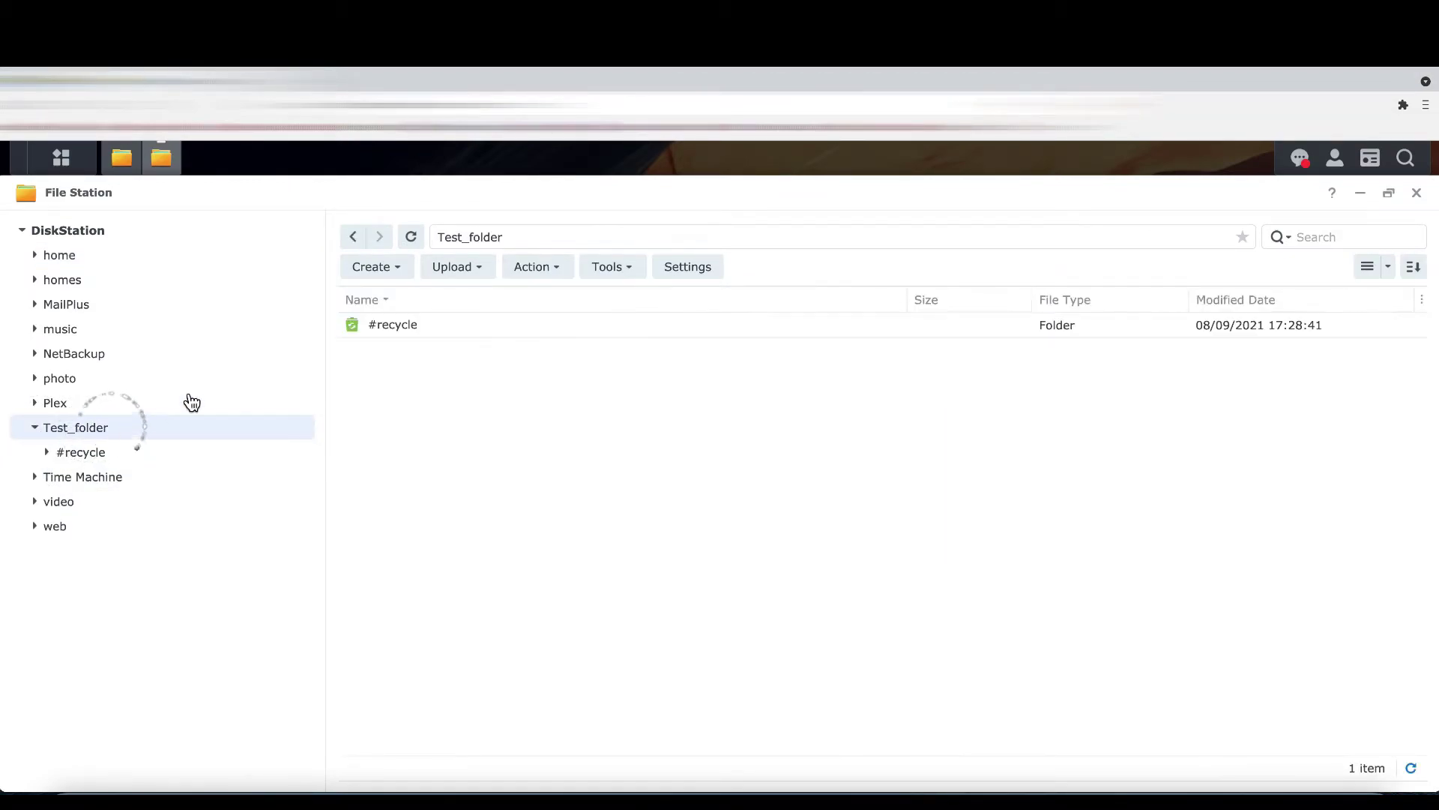
Add Subfolder A and Subfolder B to Test_folder using Create > Create folder
click(384, 255)
click(381, 273)
click(386, 304)
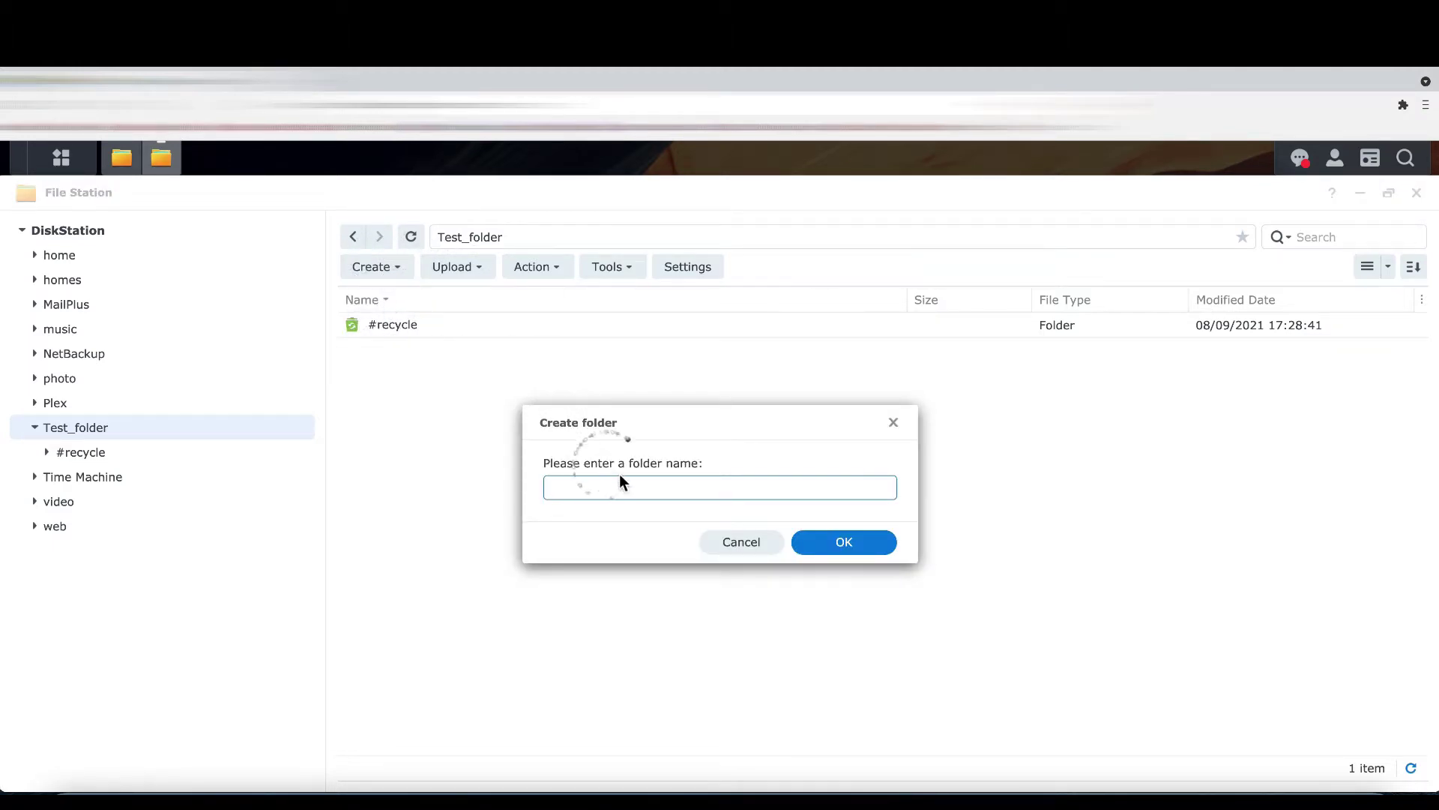
text(T)
click(874, 542)
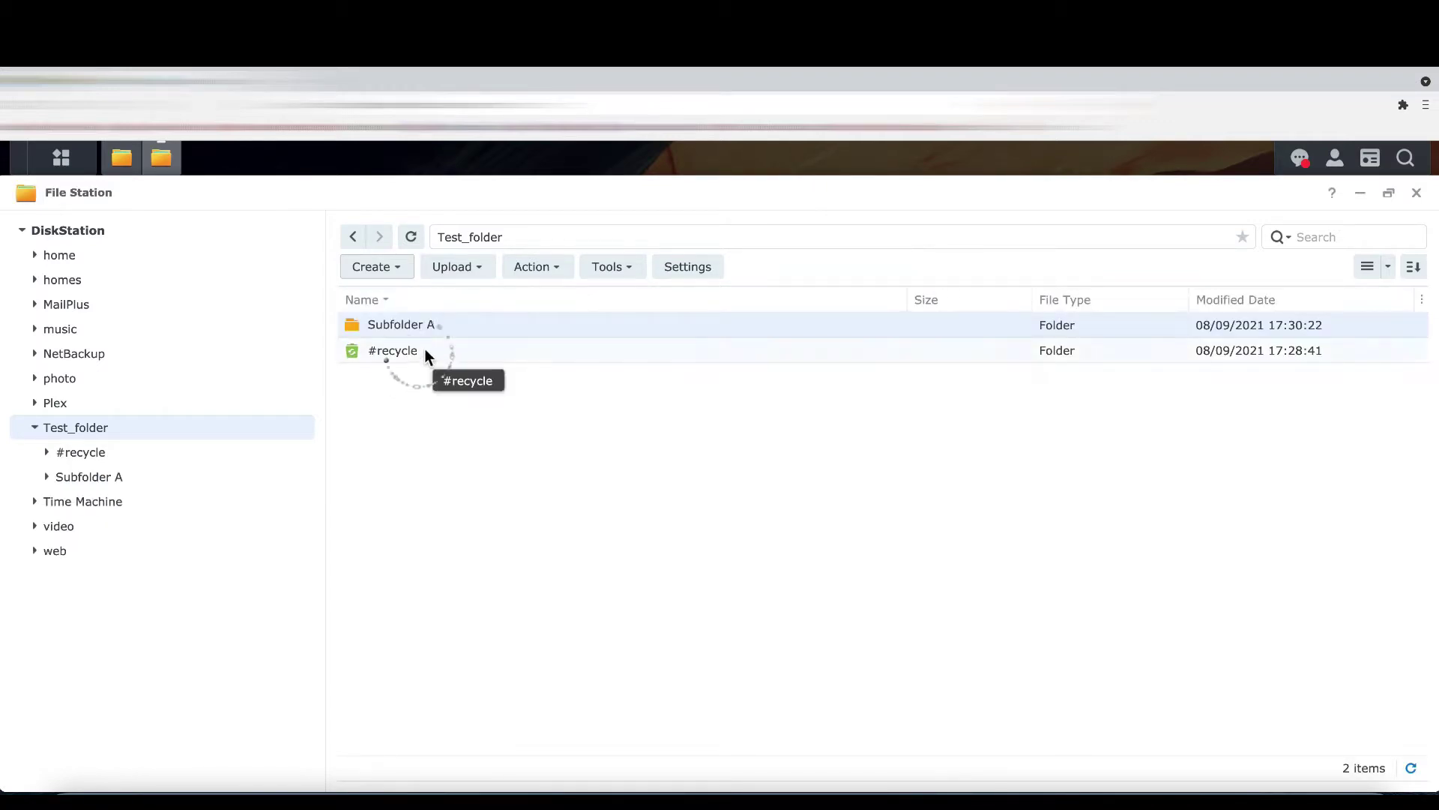
click(386, 281)
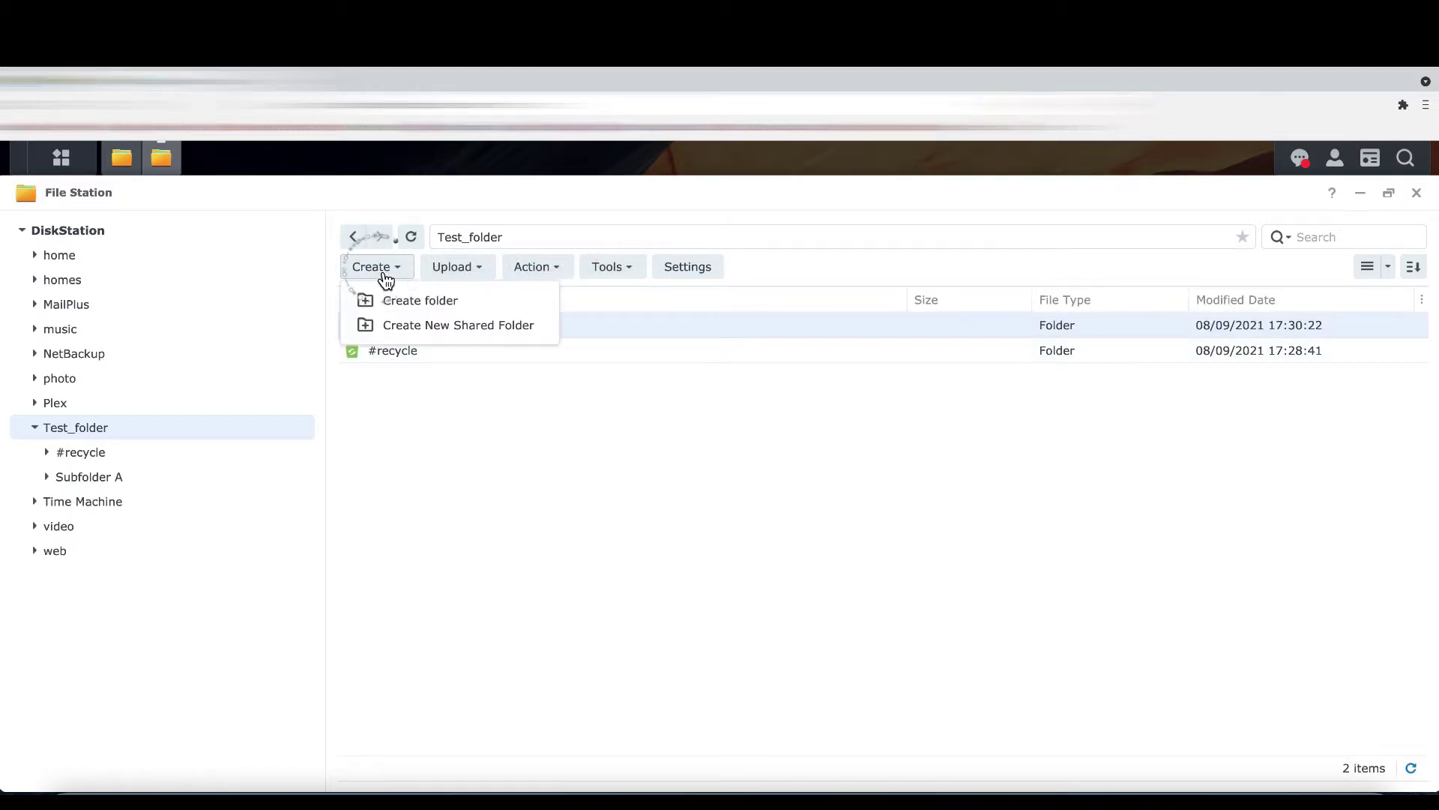
click(437, 302)
click(662, 492)
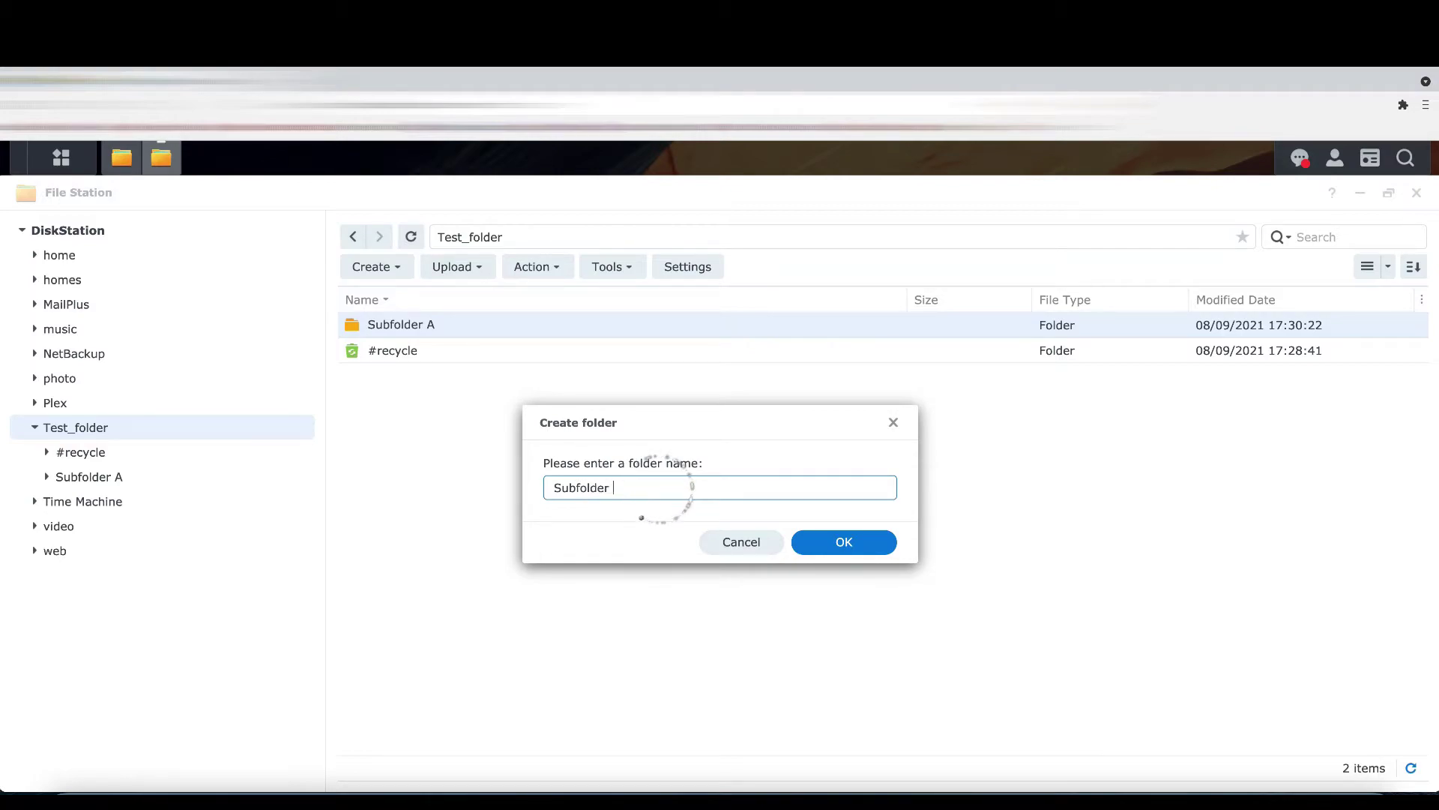
text(Subfolder B)
click(806, 542)
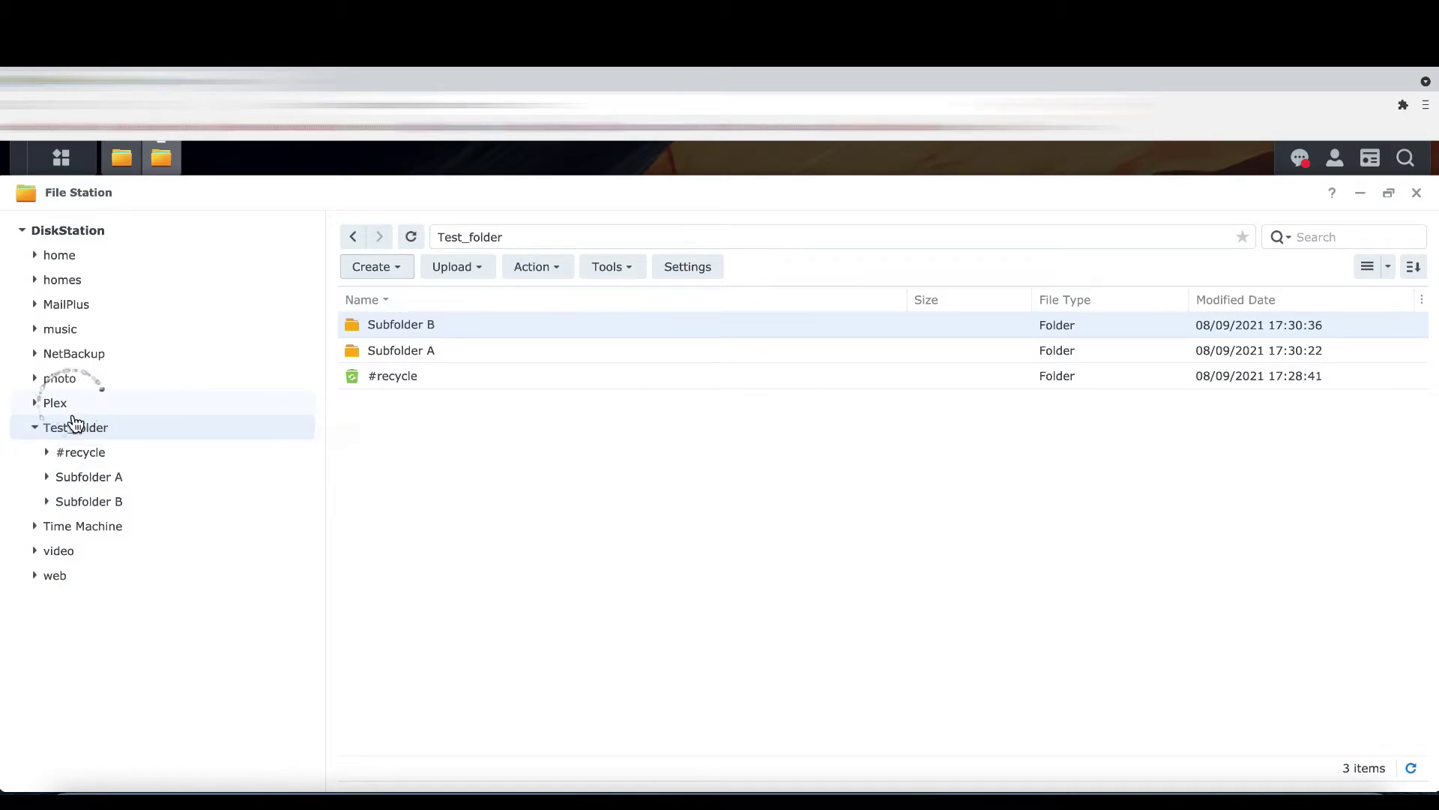
Open Subfolder A, then return to Test_folder and bring up its context menu
click(91, 489)
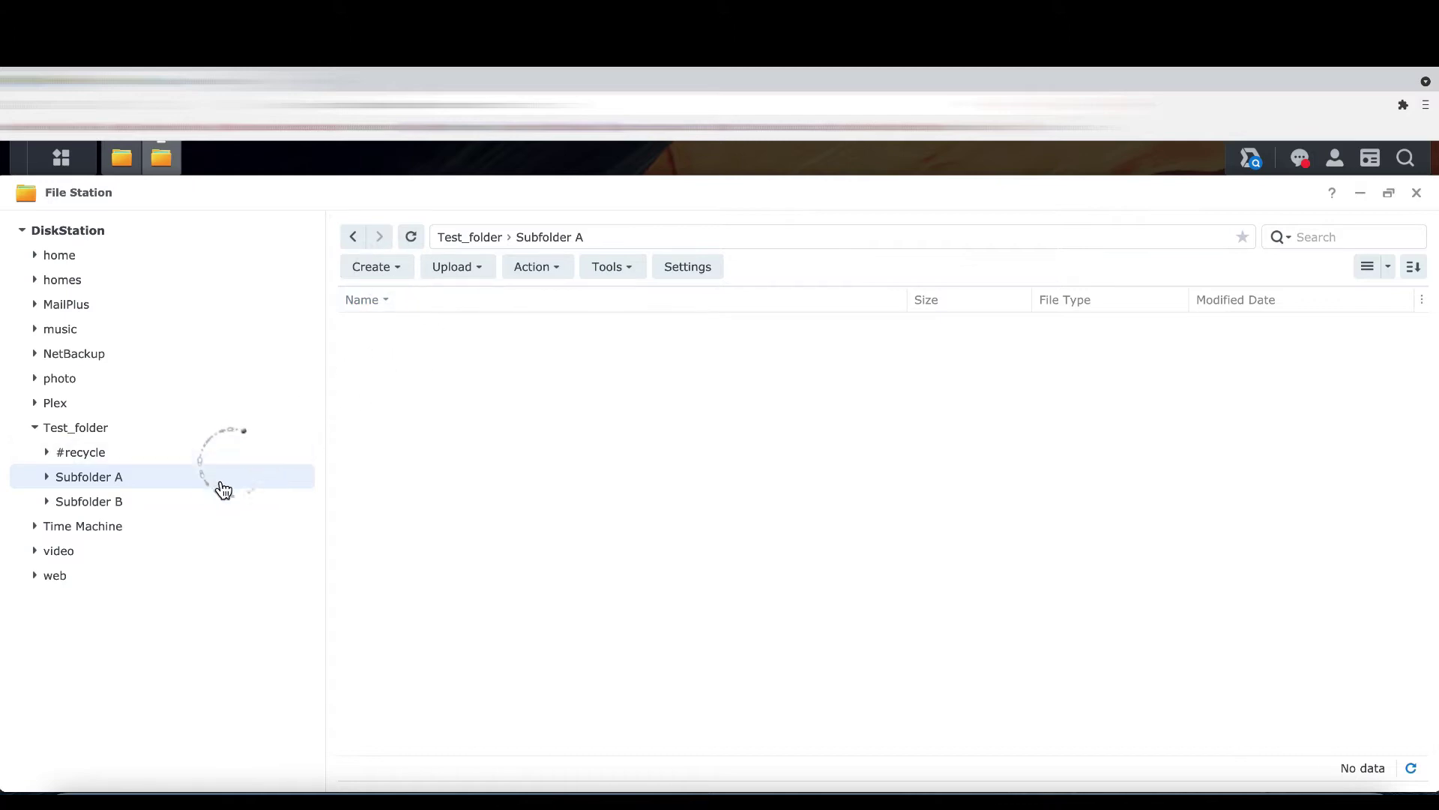
right_click(164, 483)
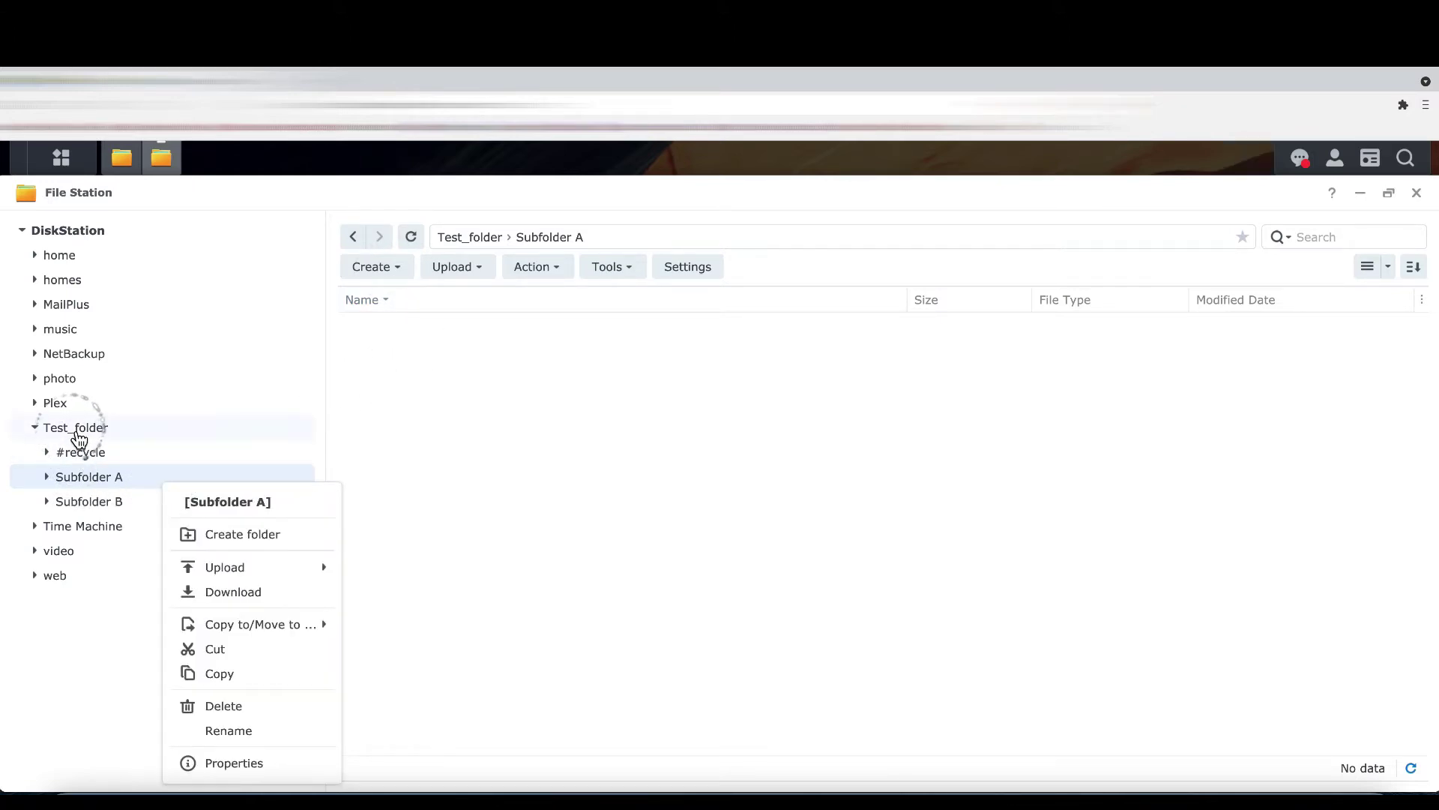
click(78, 438)
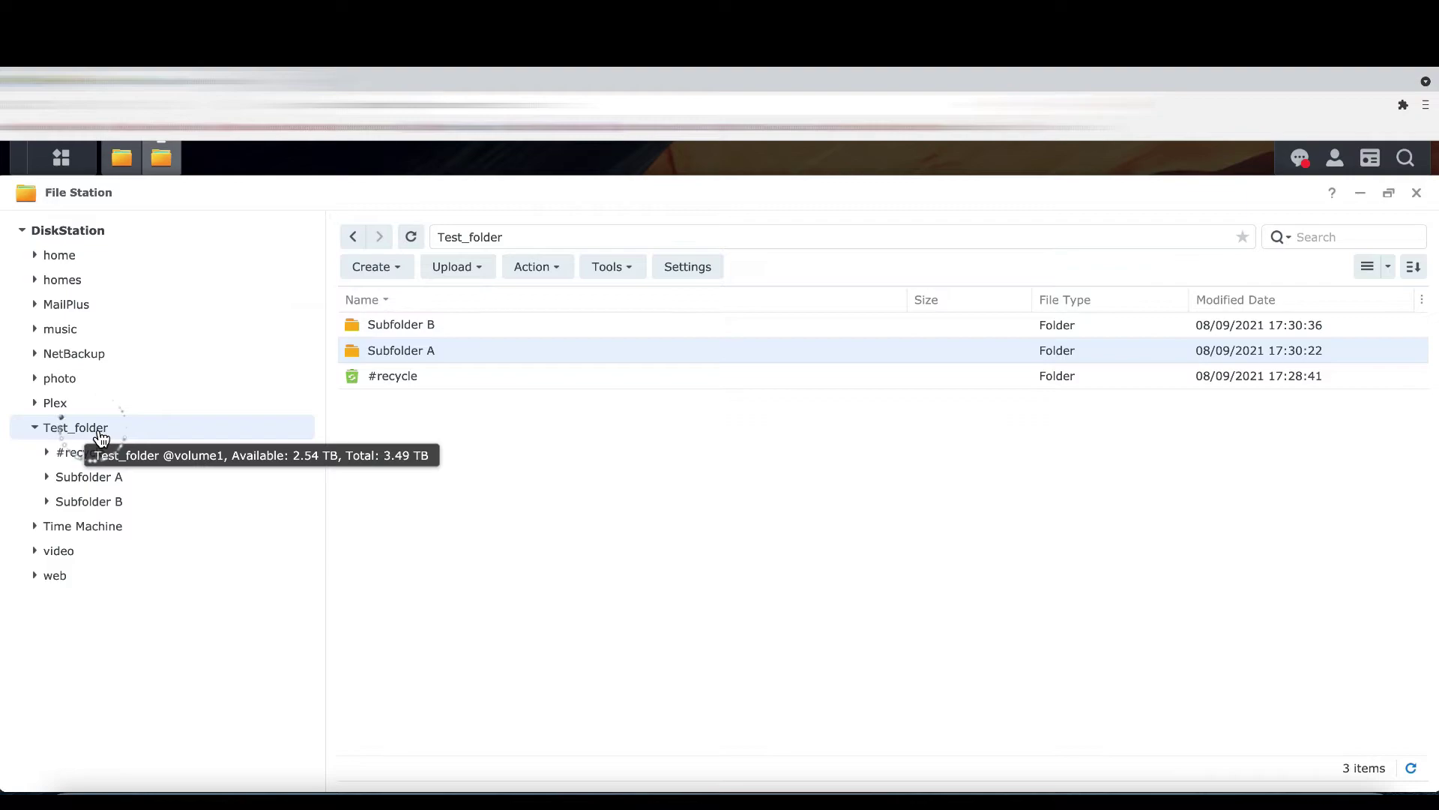
right_click(98, 435)
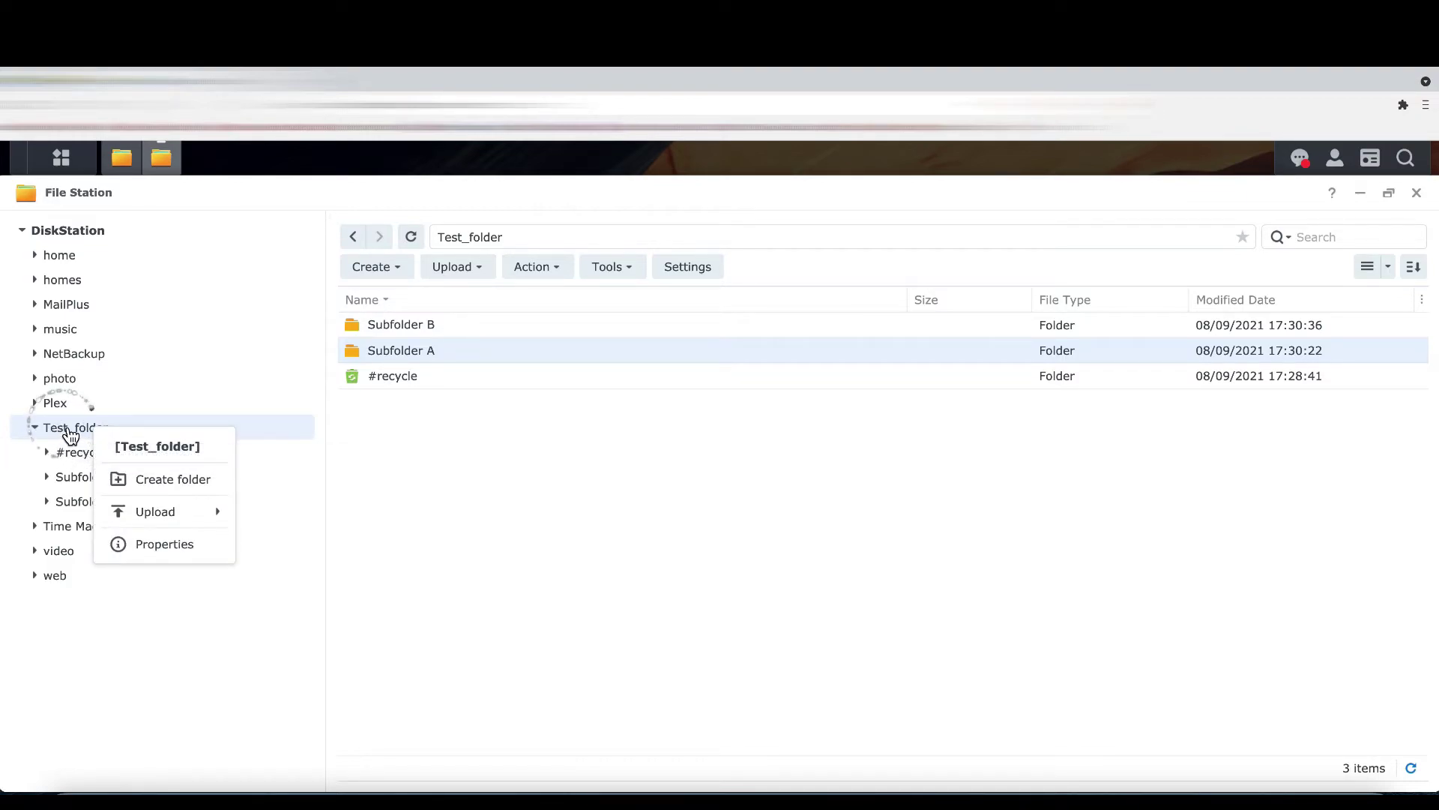
right_click(70, 425)
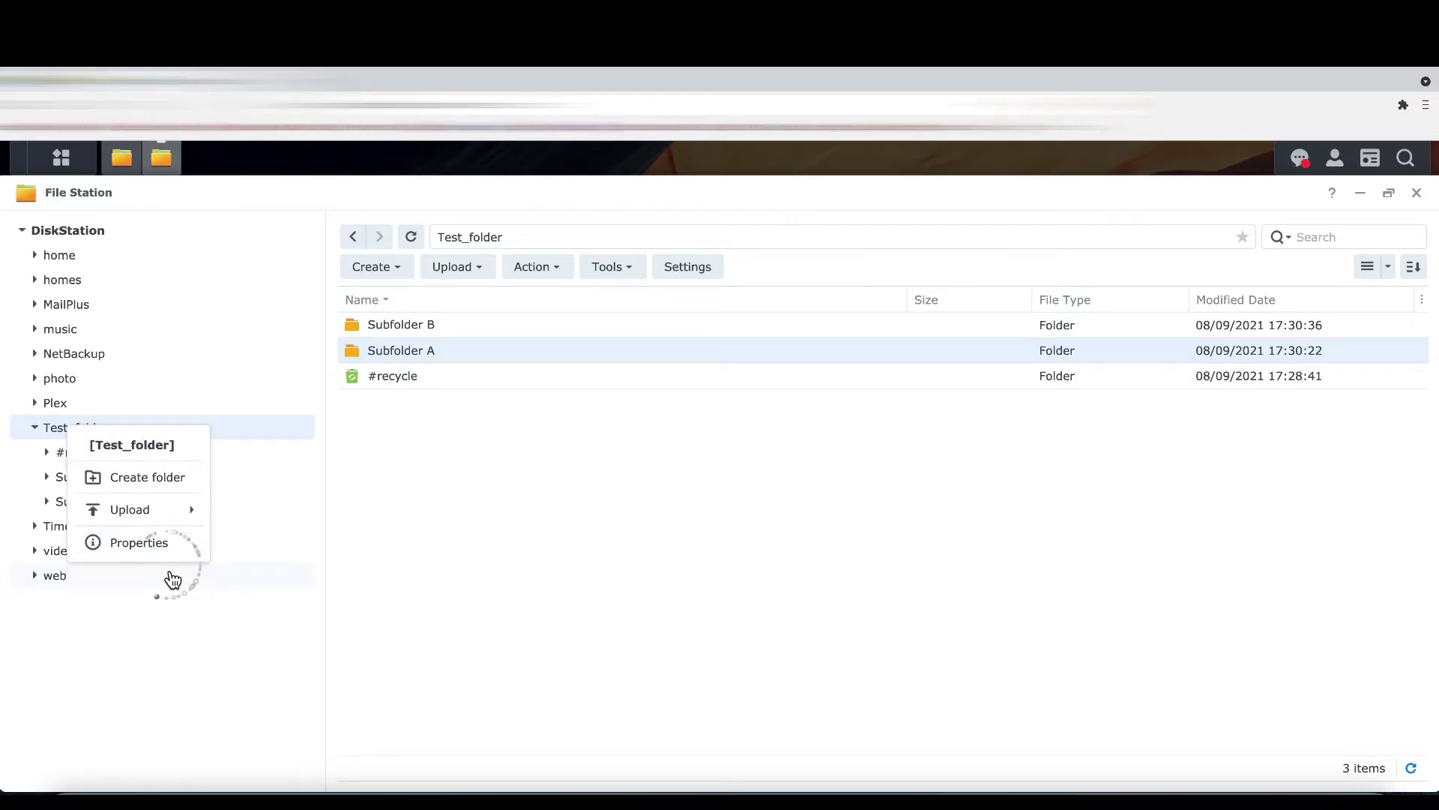
click(140, 542)
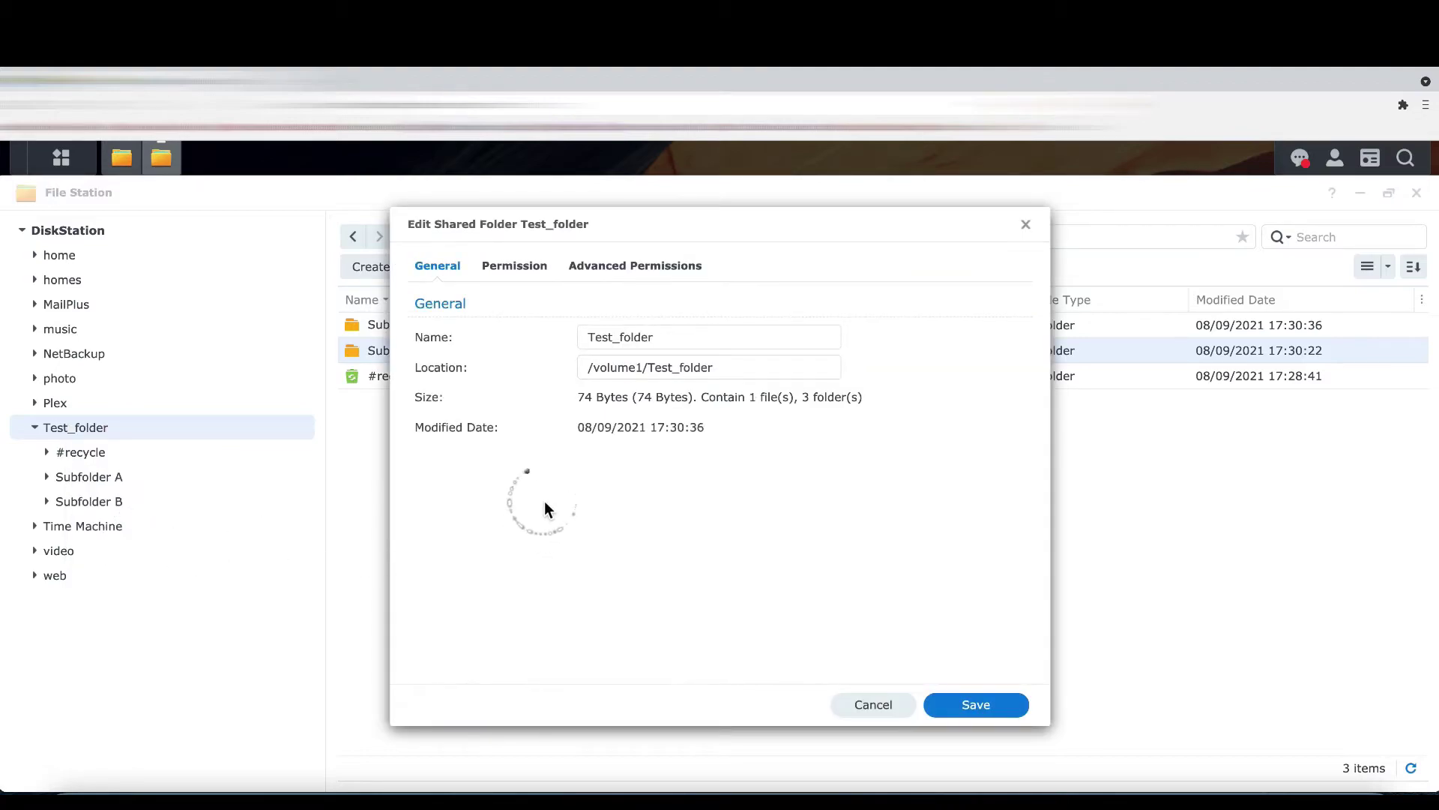
click(511, 270)
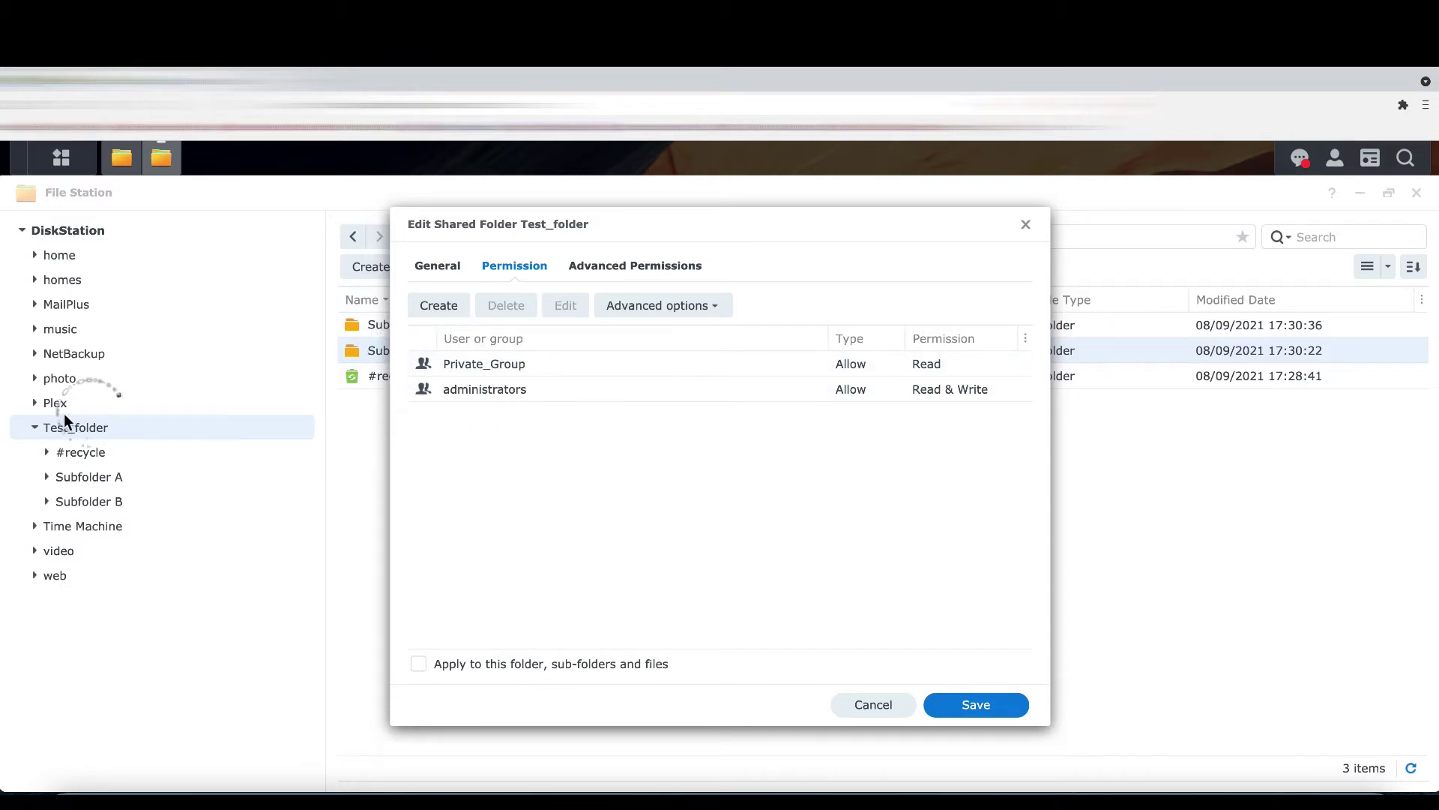
click(977, 703)
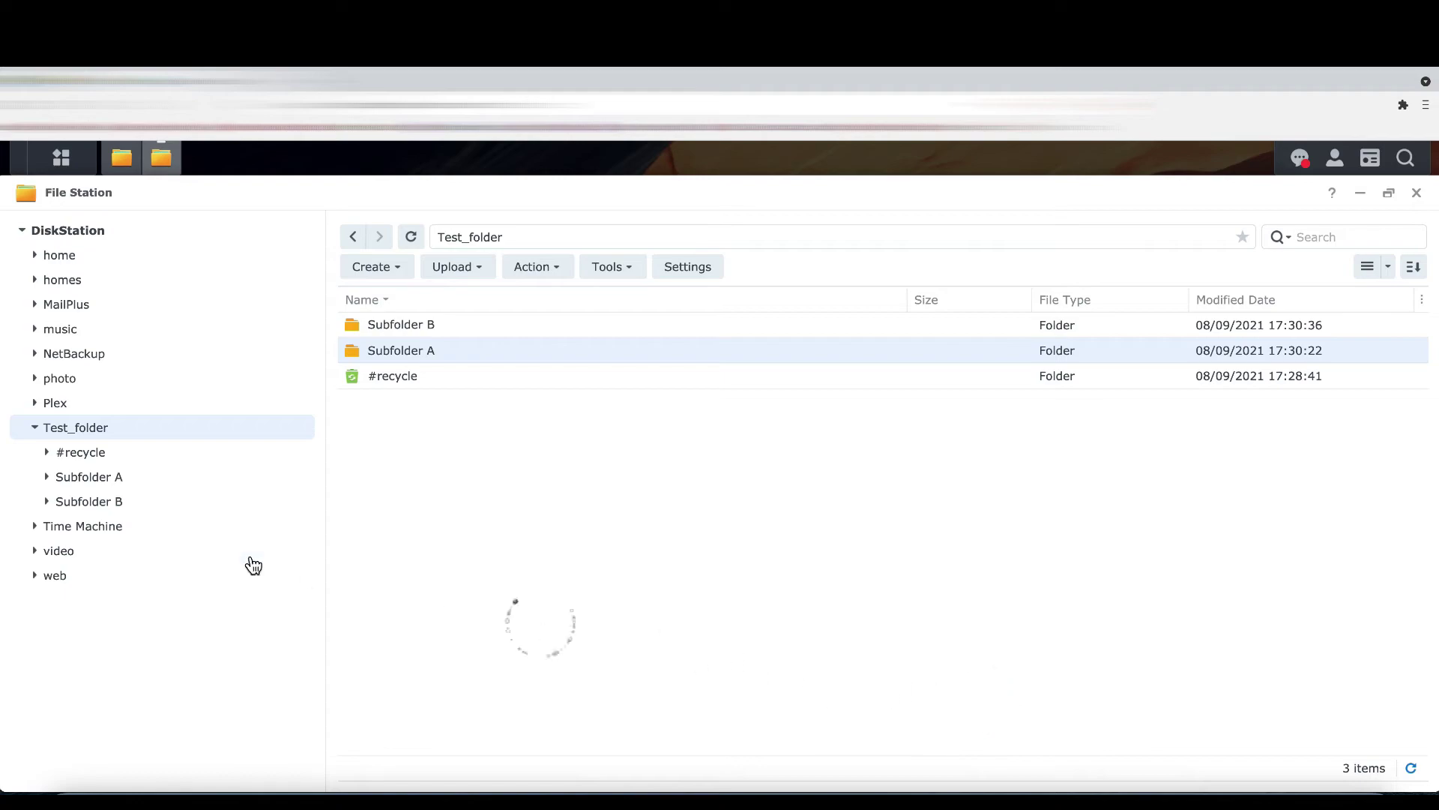
Open Subfolder A's properties at its permission entries
click(109, 487)
right_click(105, 487)
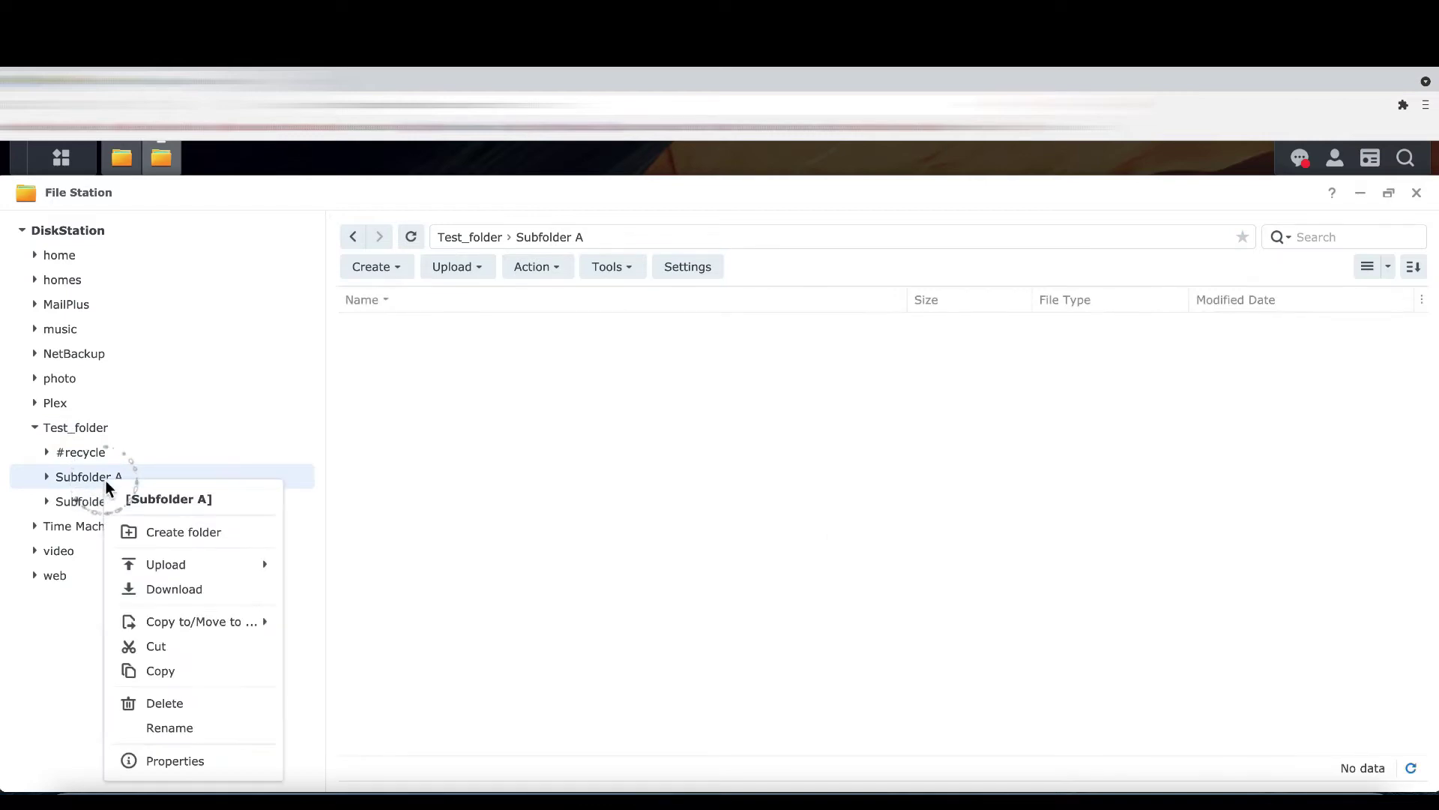
click(226, 760)
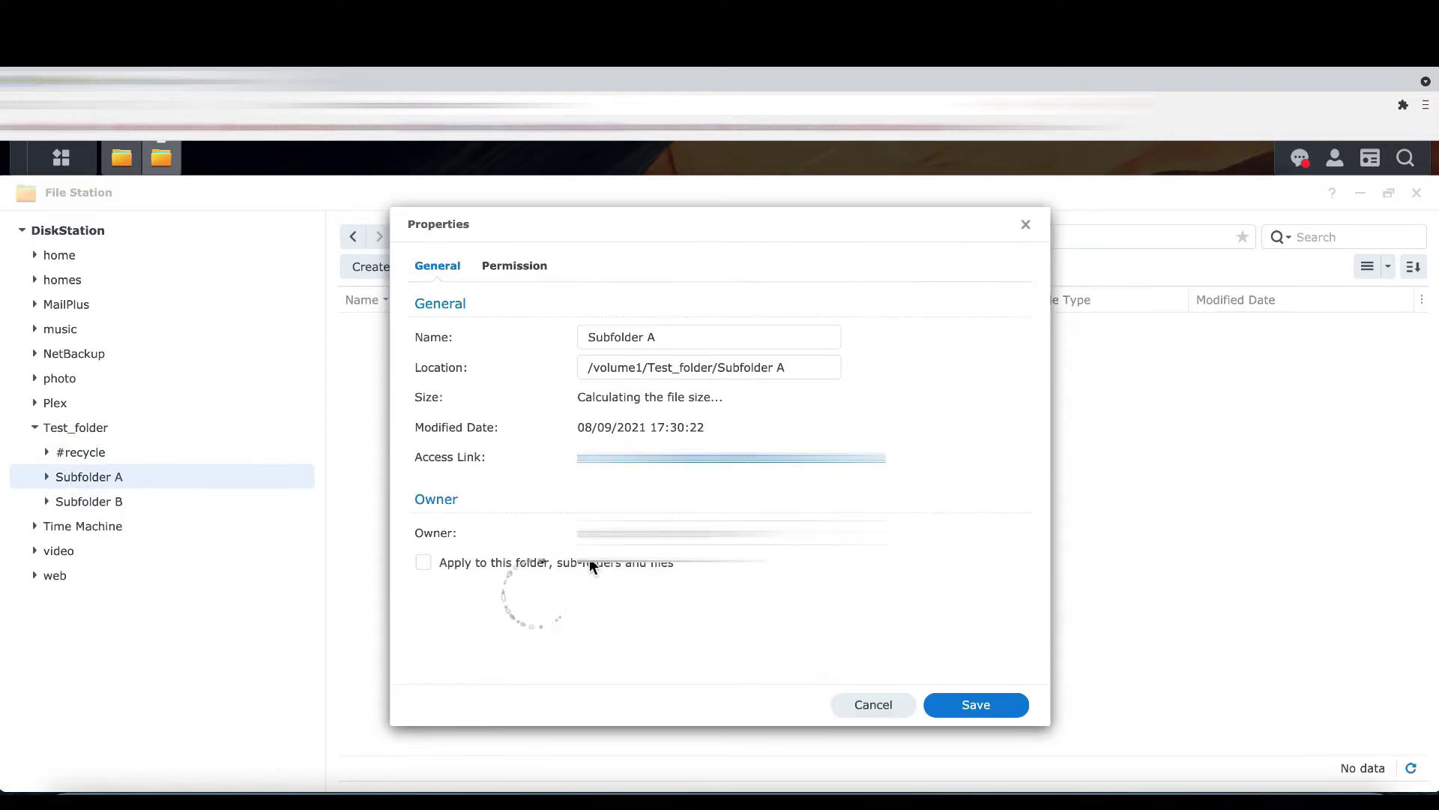
click(548, 267)
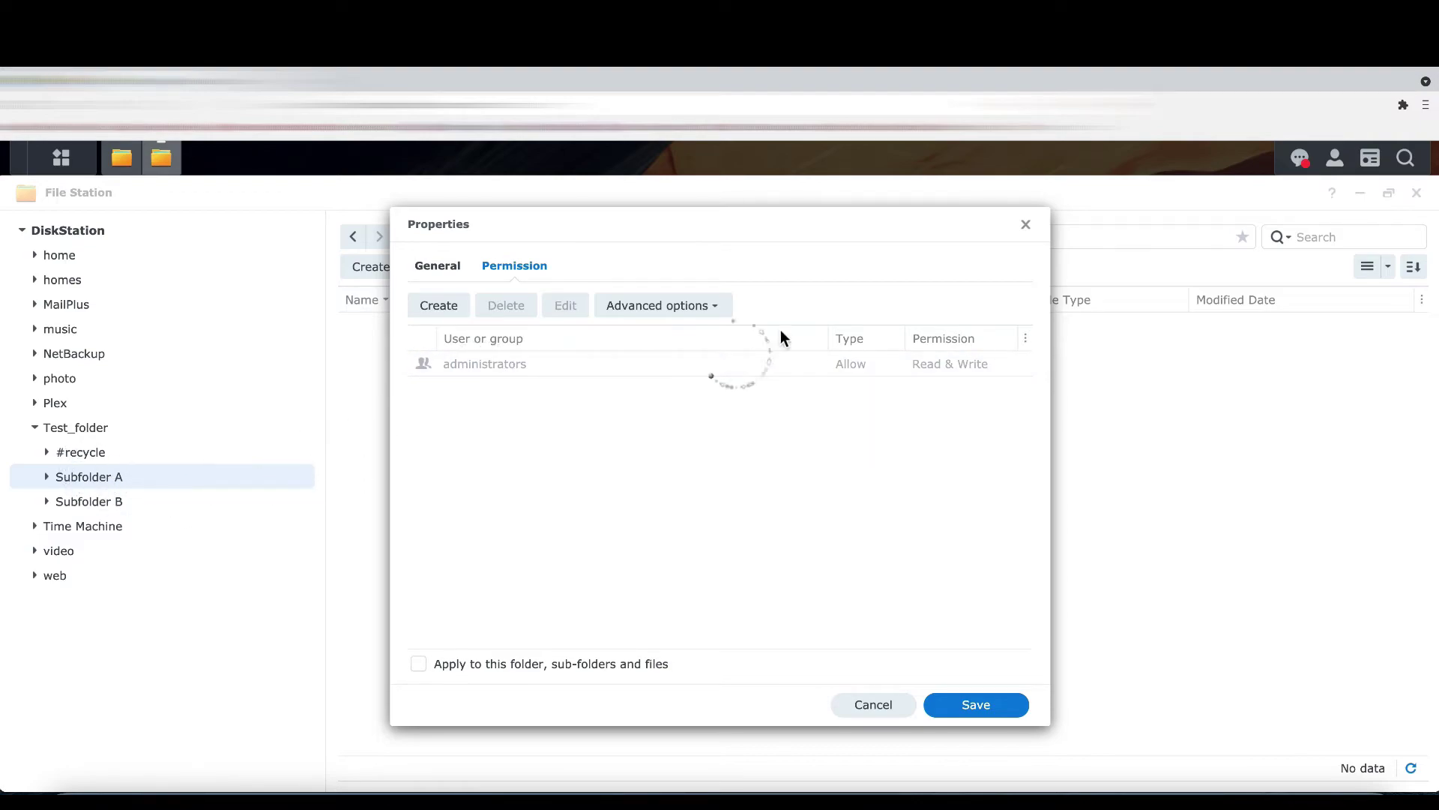
Add a permission entry granting the test user Read and Write on Subfolder A
click(446, 313)
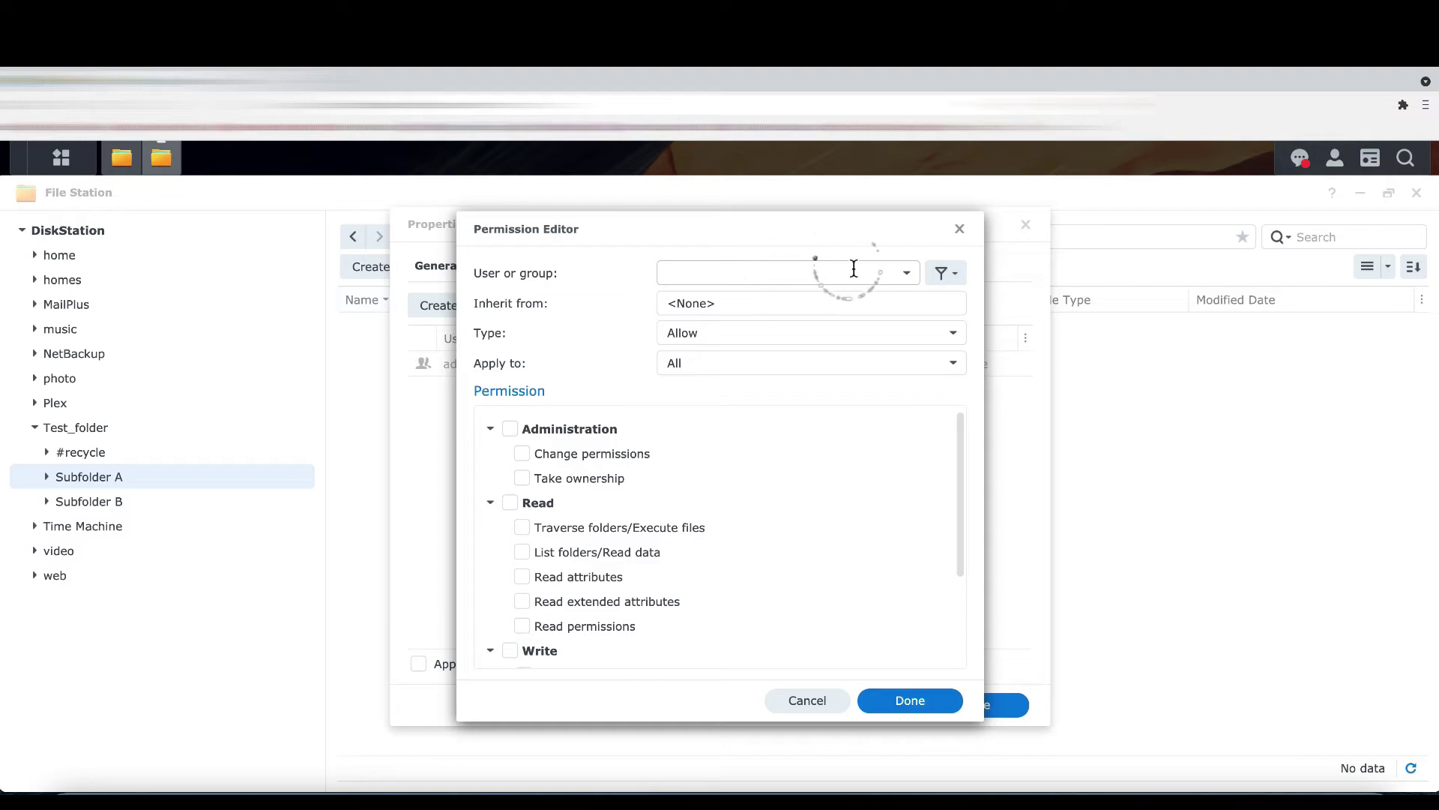
click(907, 275)
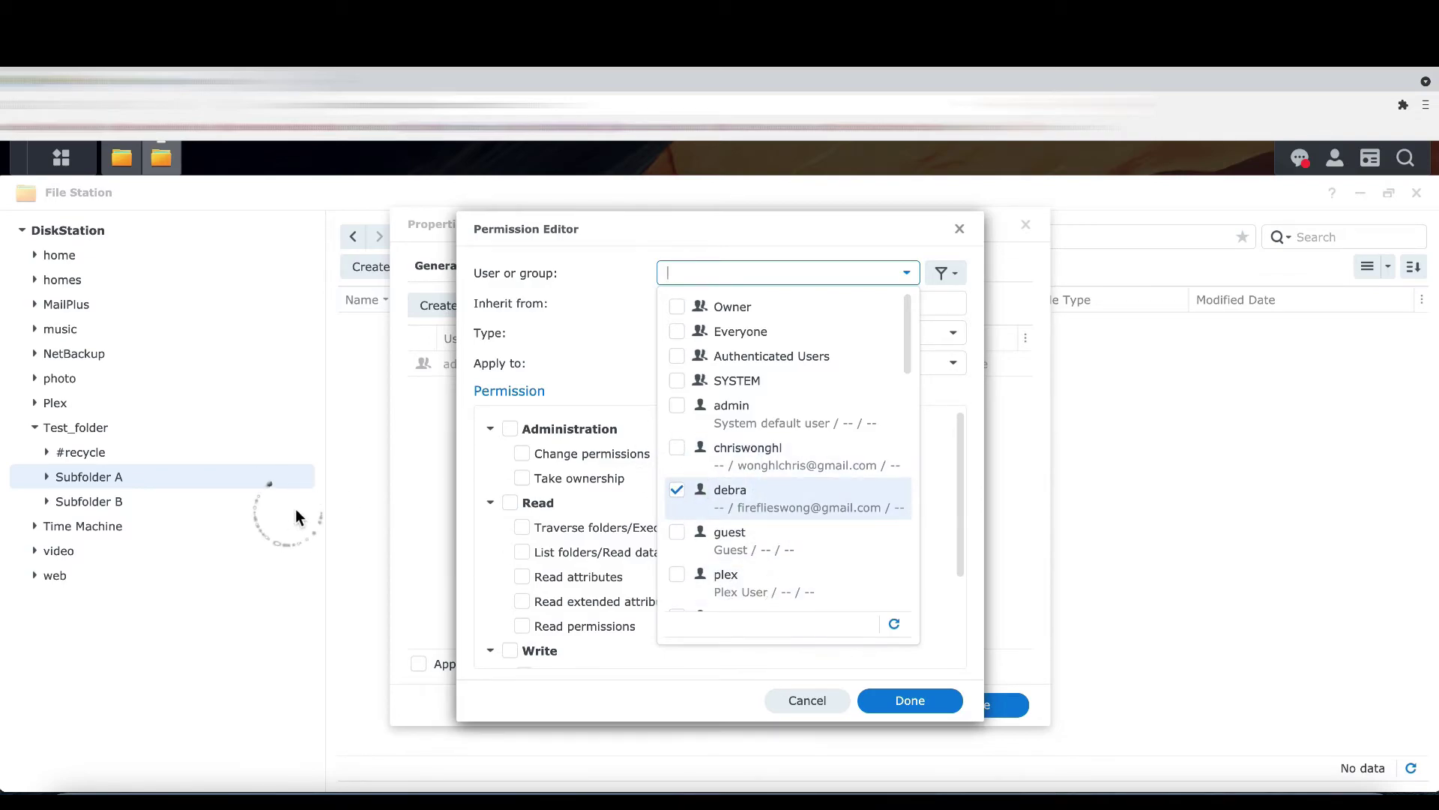
drag(844, 609, 937, 705)
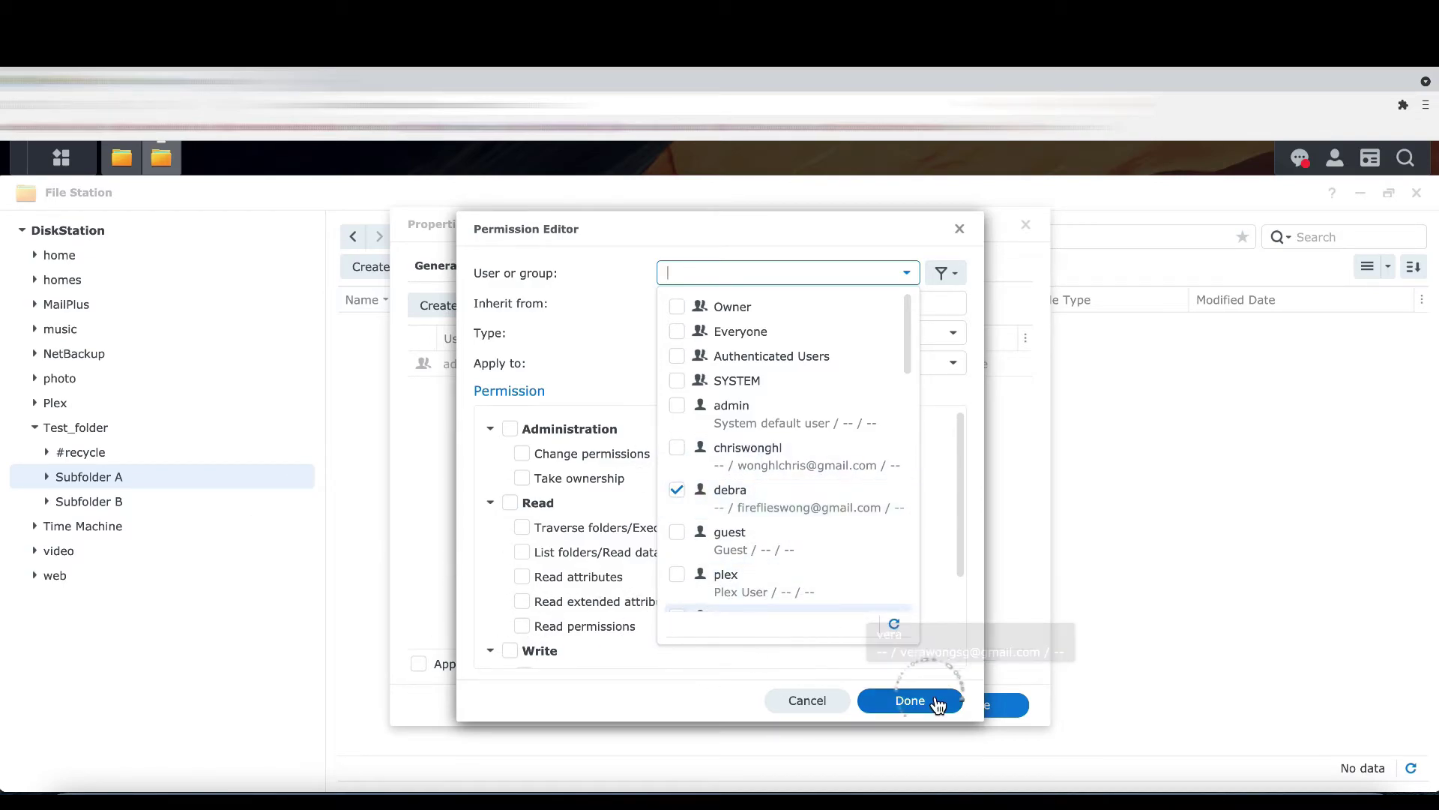
click(927, 700)
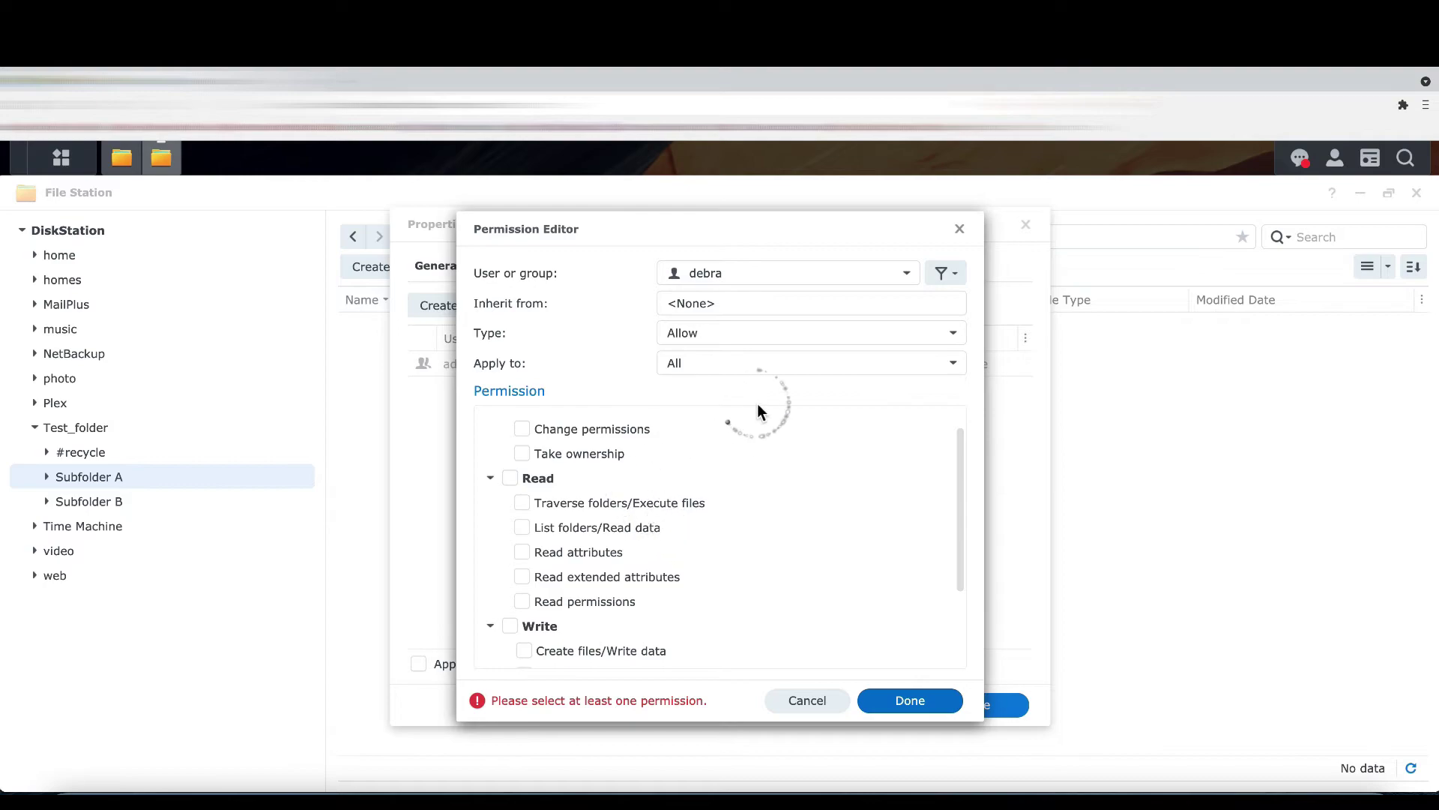
click(513, 480)
click(513, 628)
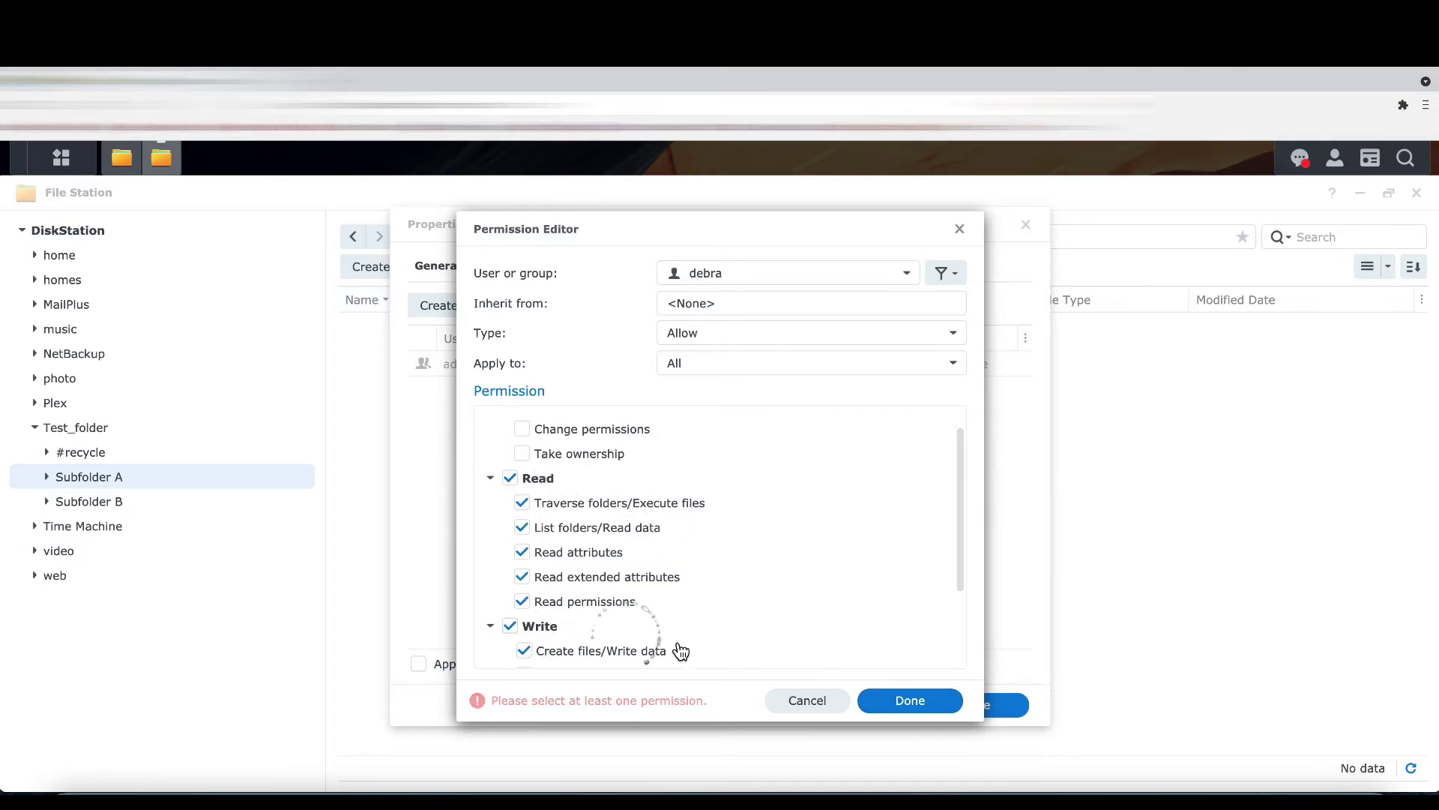
click(913, 701)
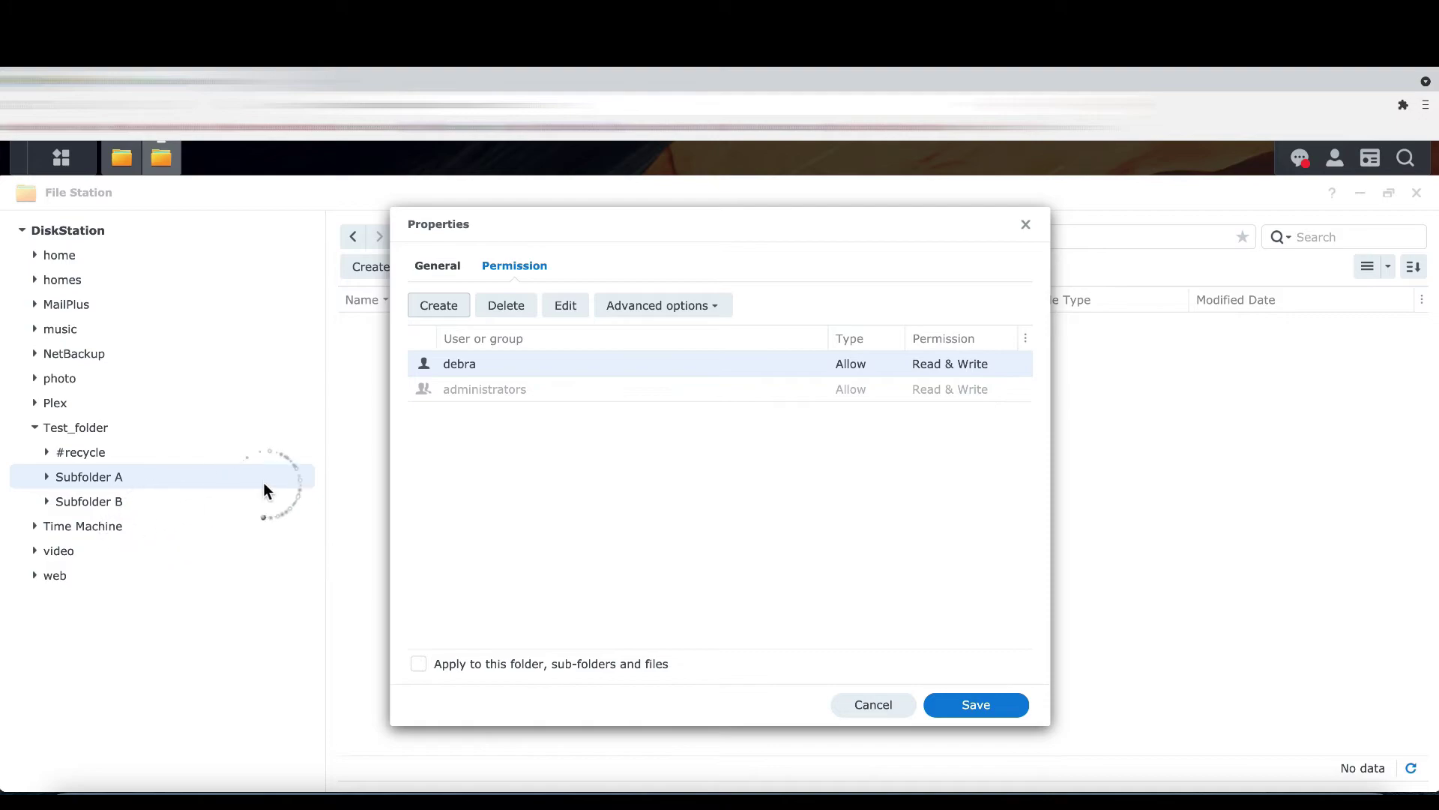
Save Subfolder A's permission changes and select Subfolder B
click(116, 507)
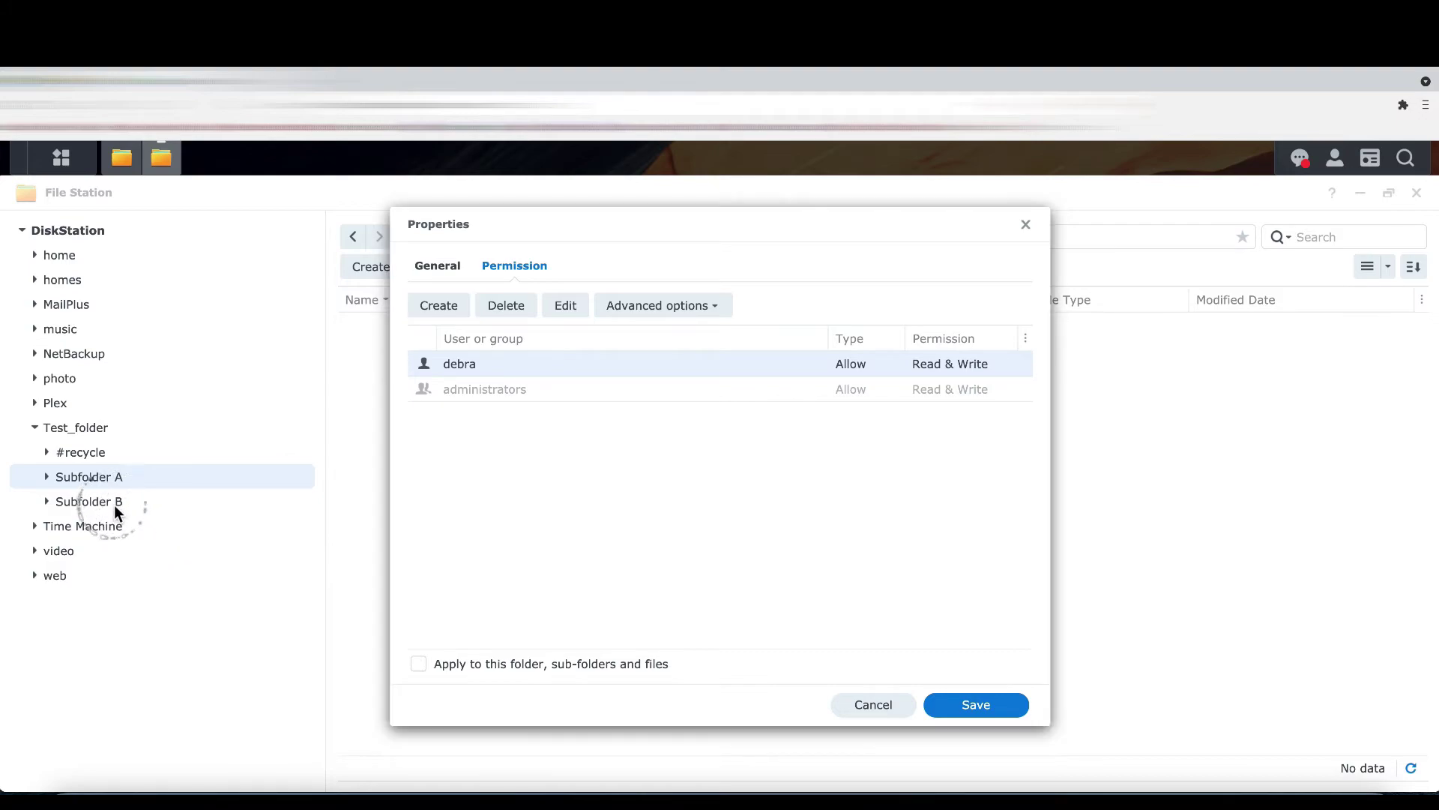
click(994, 709)
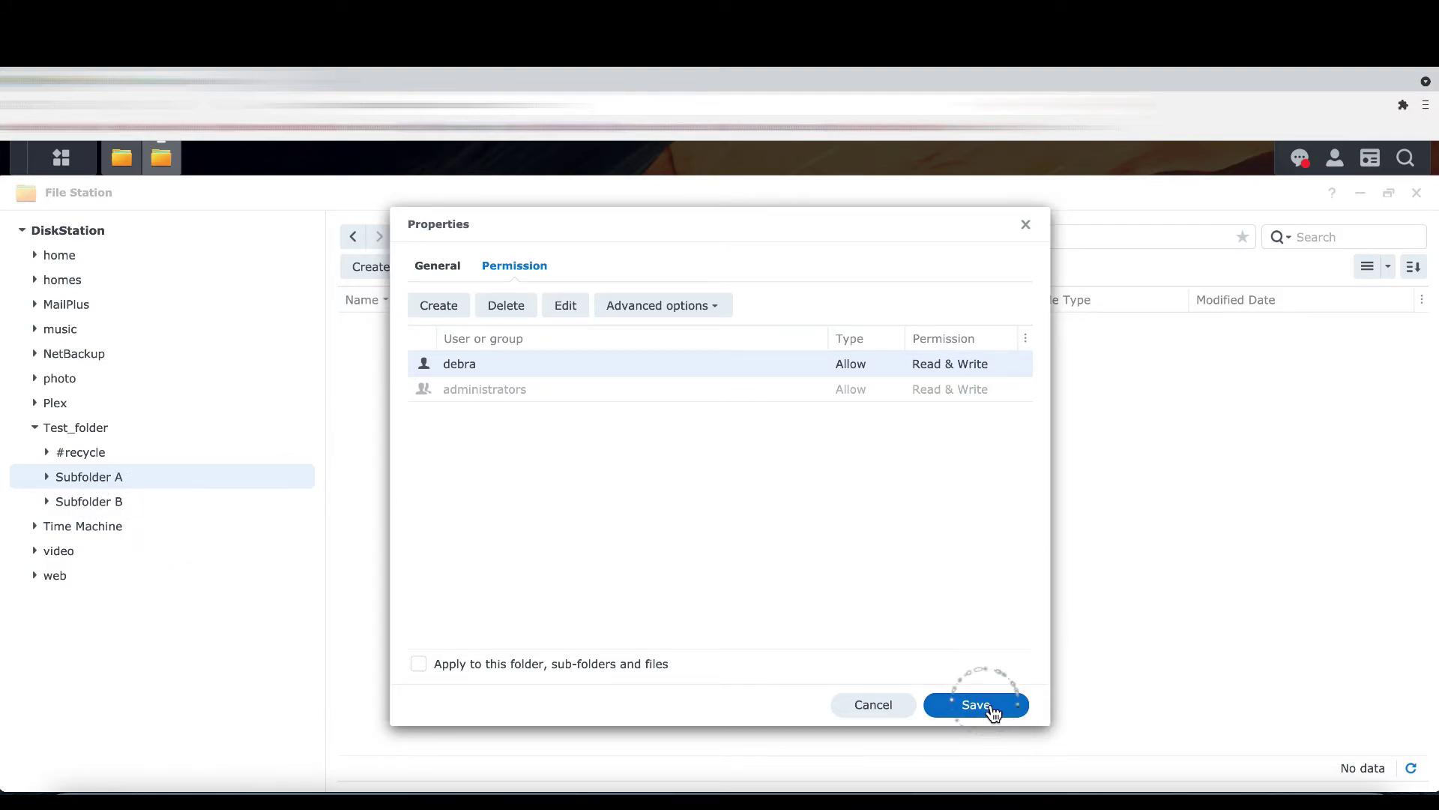
click(112, 503)
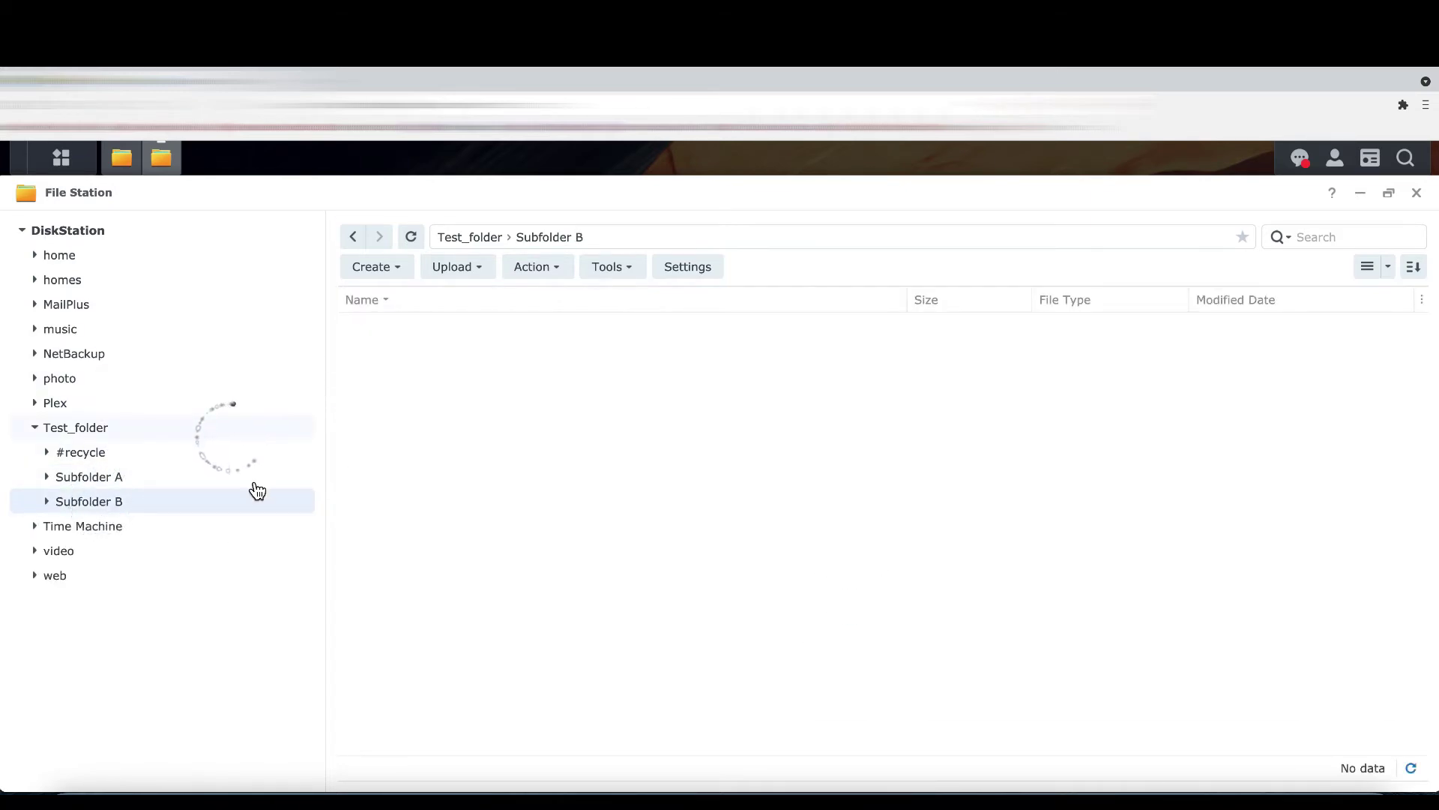
right_click(113, 512)
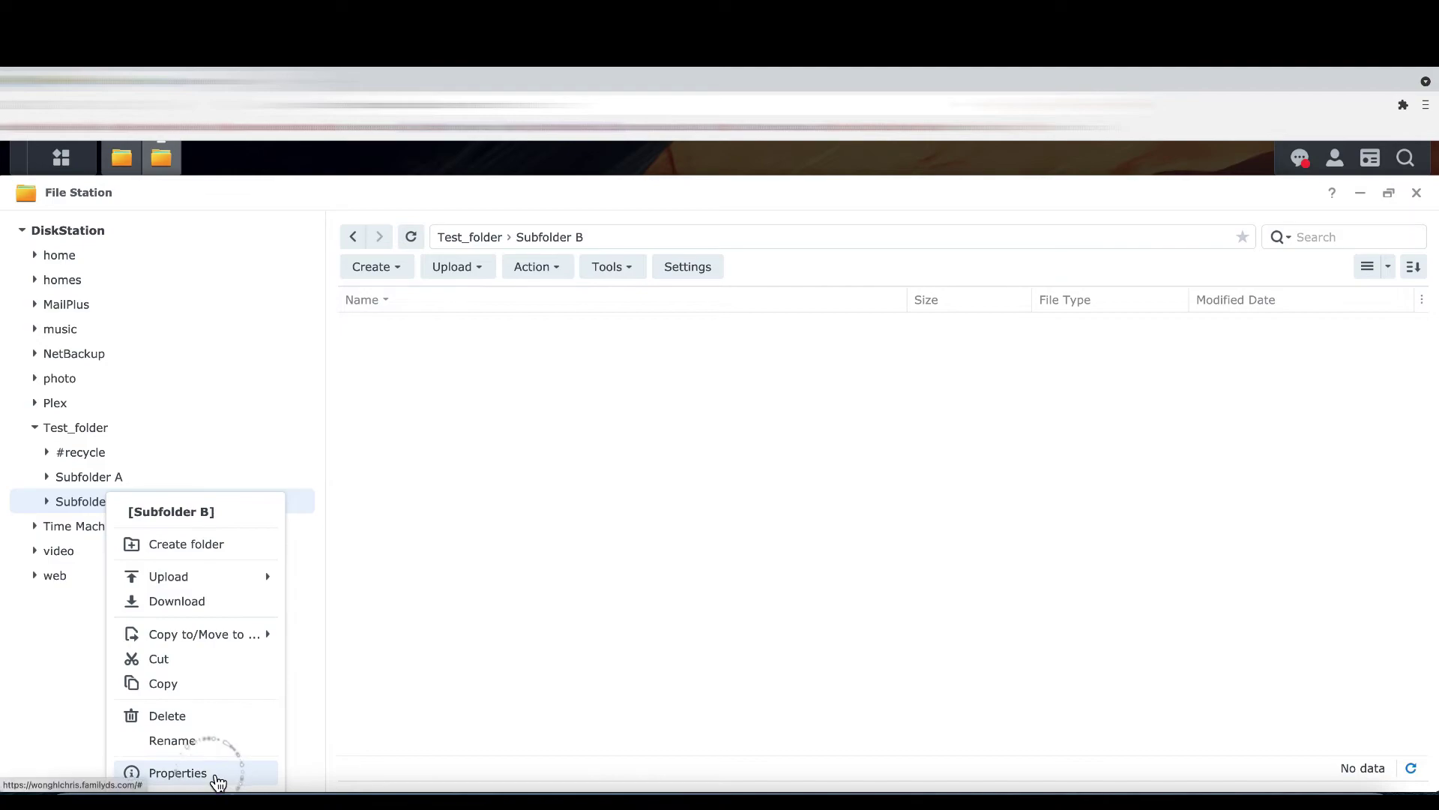
click(177, 773)
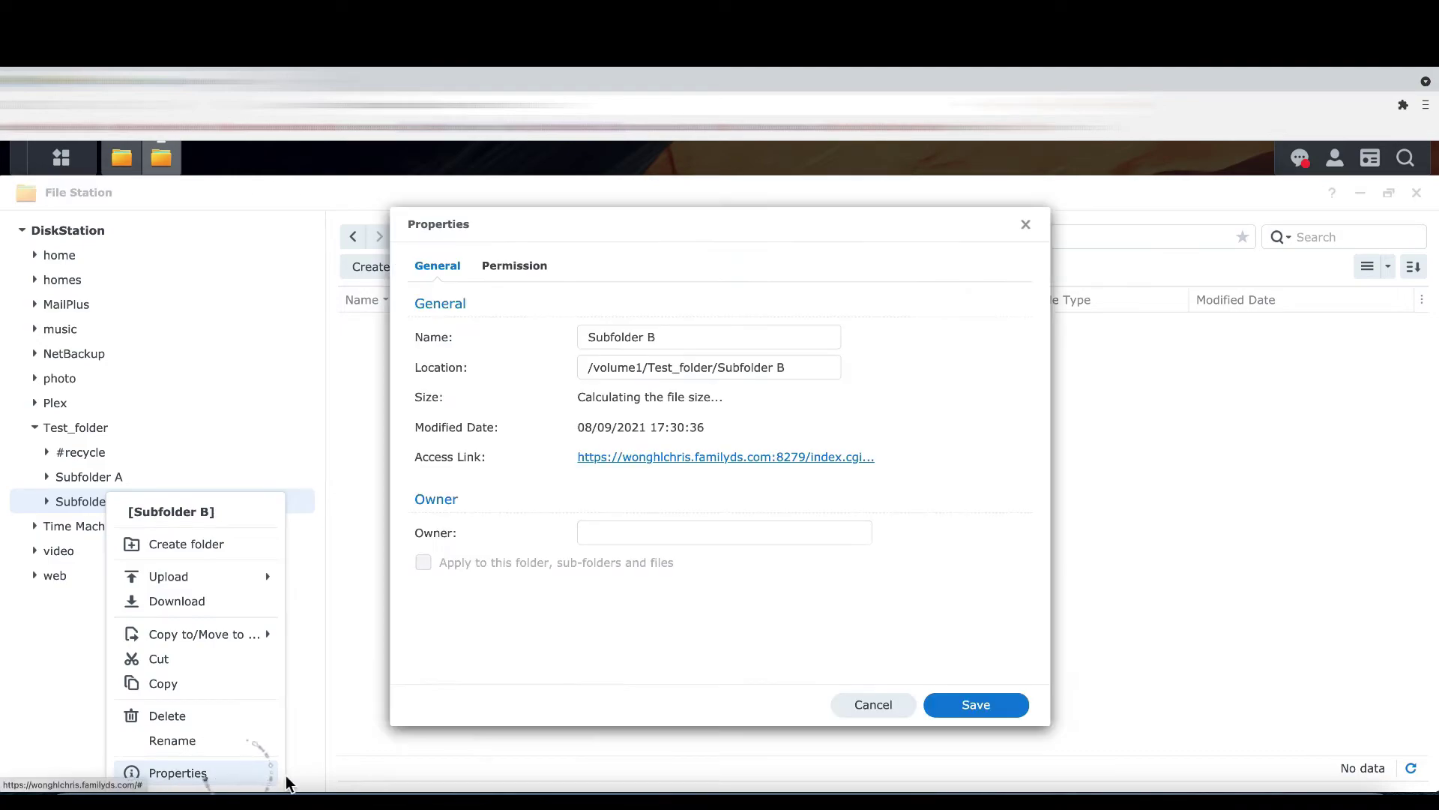
click(536, 279)
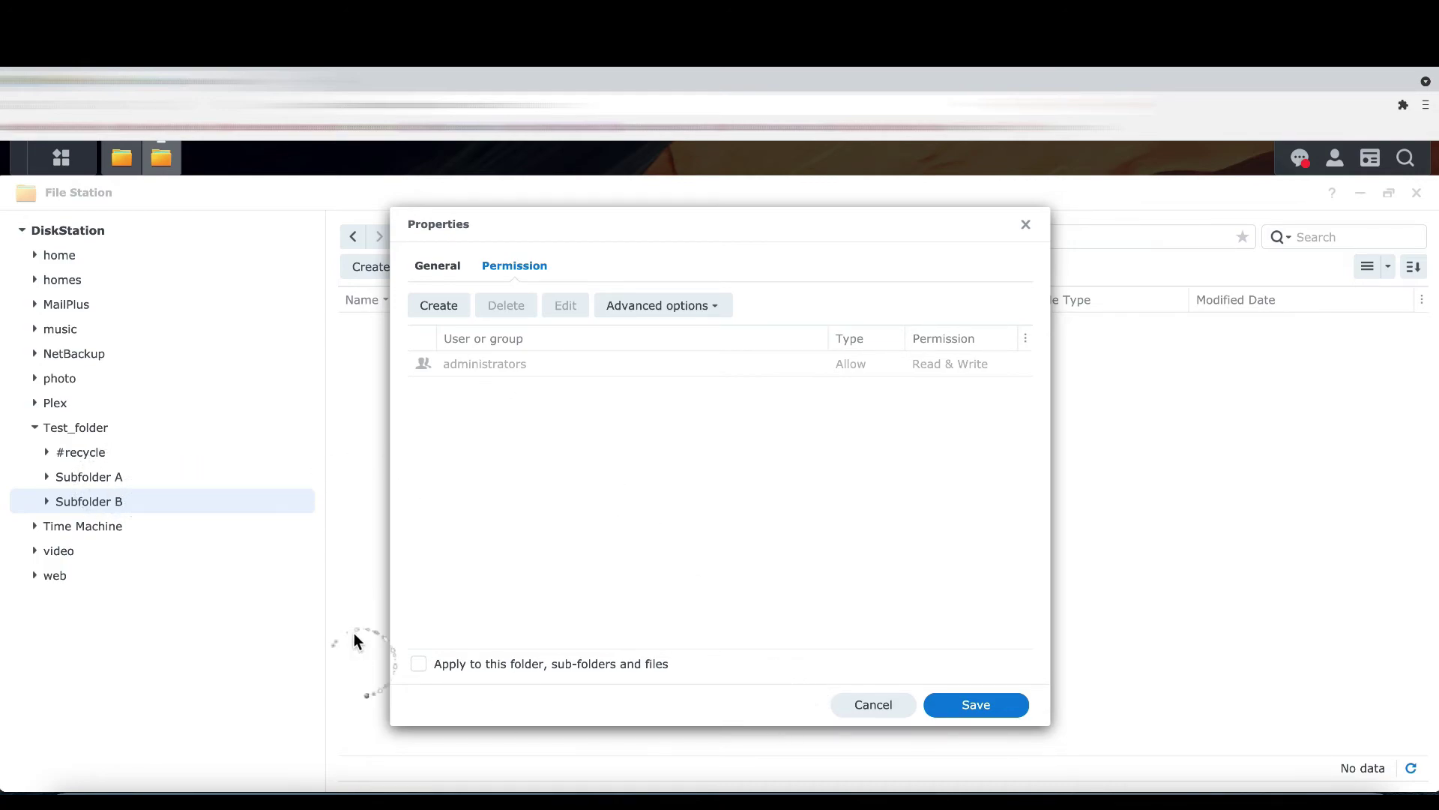
click(862, 707)
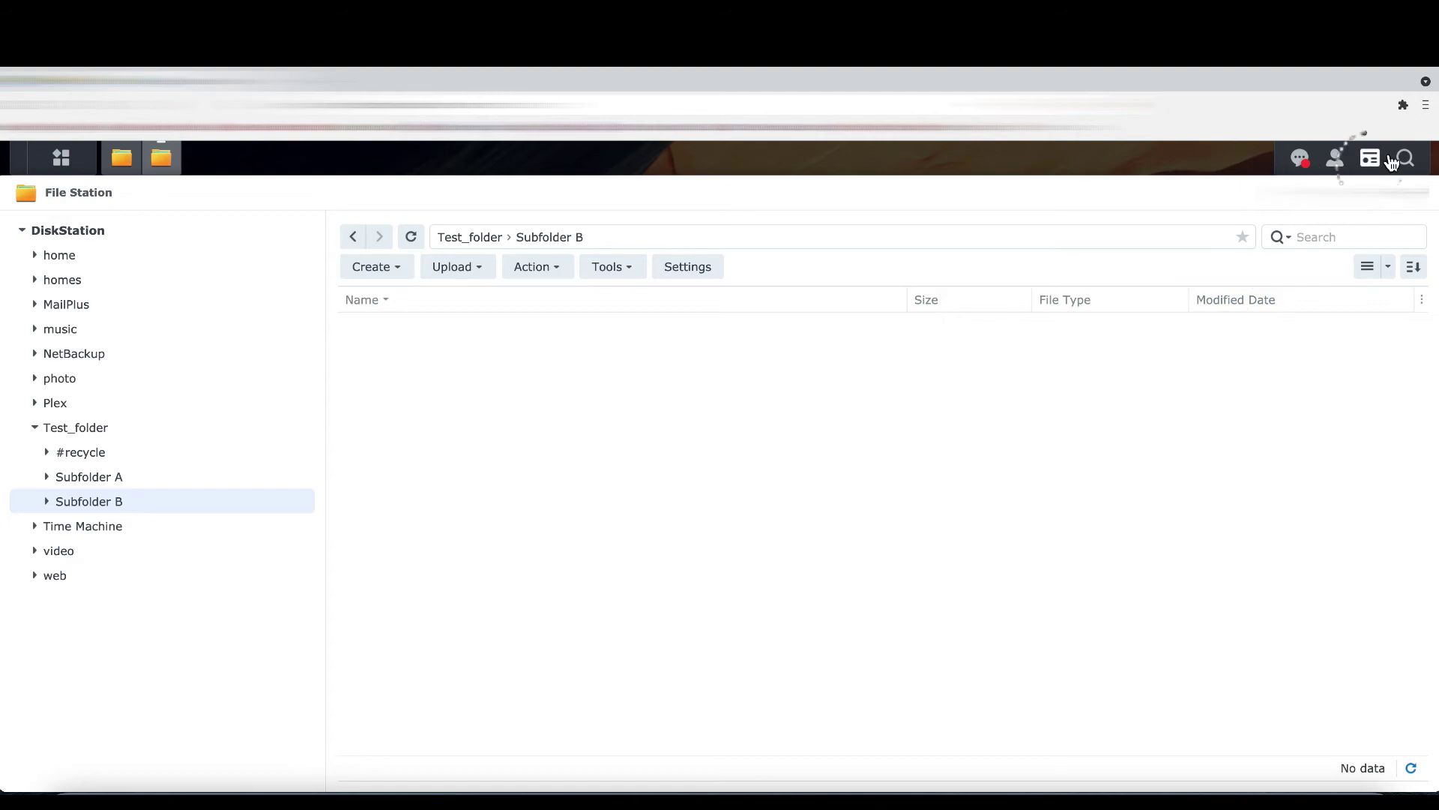
Sign out of the administrator account and log in as the test user with their password
click(1334, 159)
click(1354, 398)
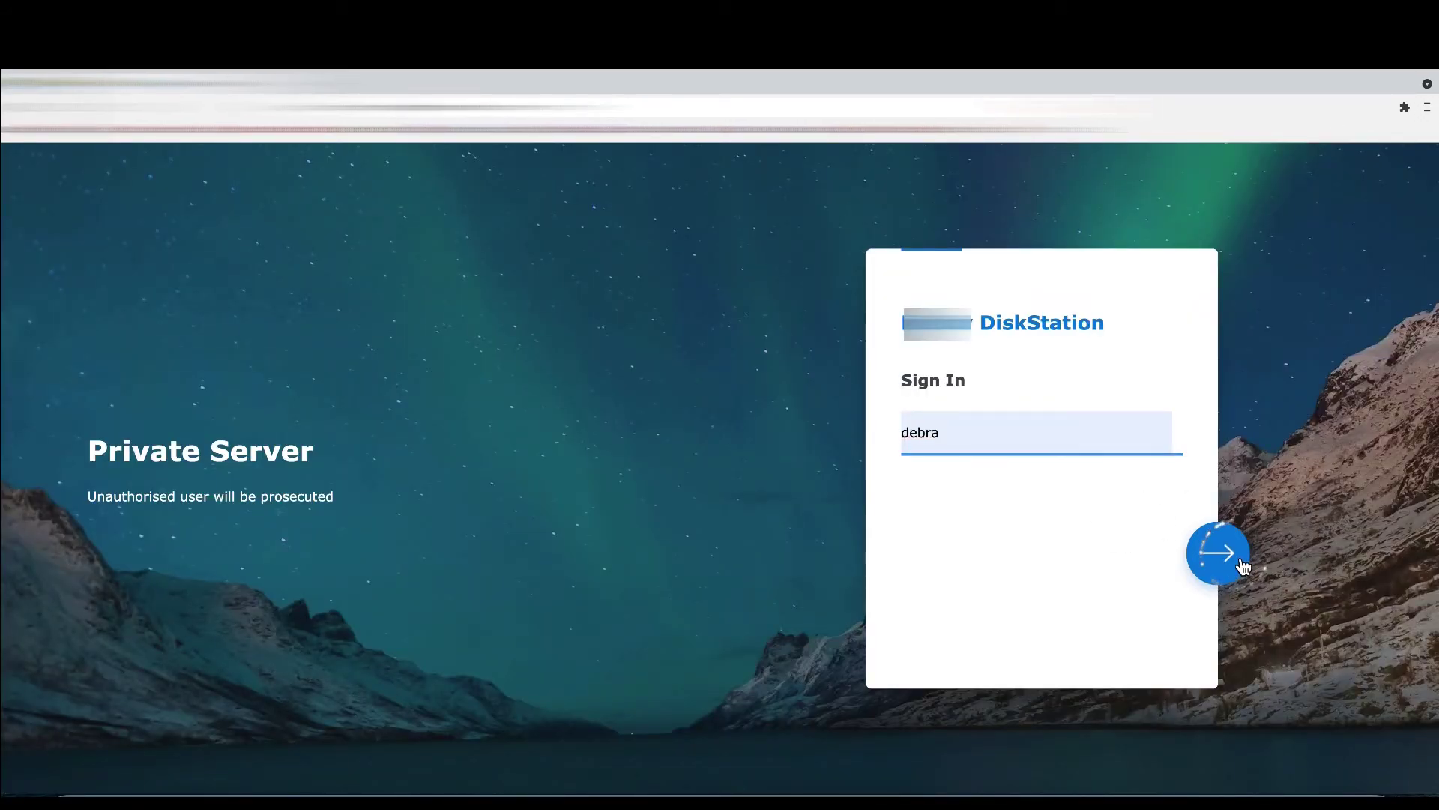
click(1222, 559)
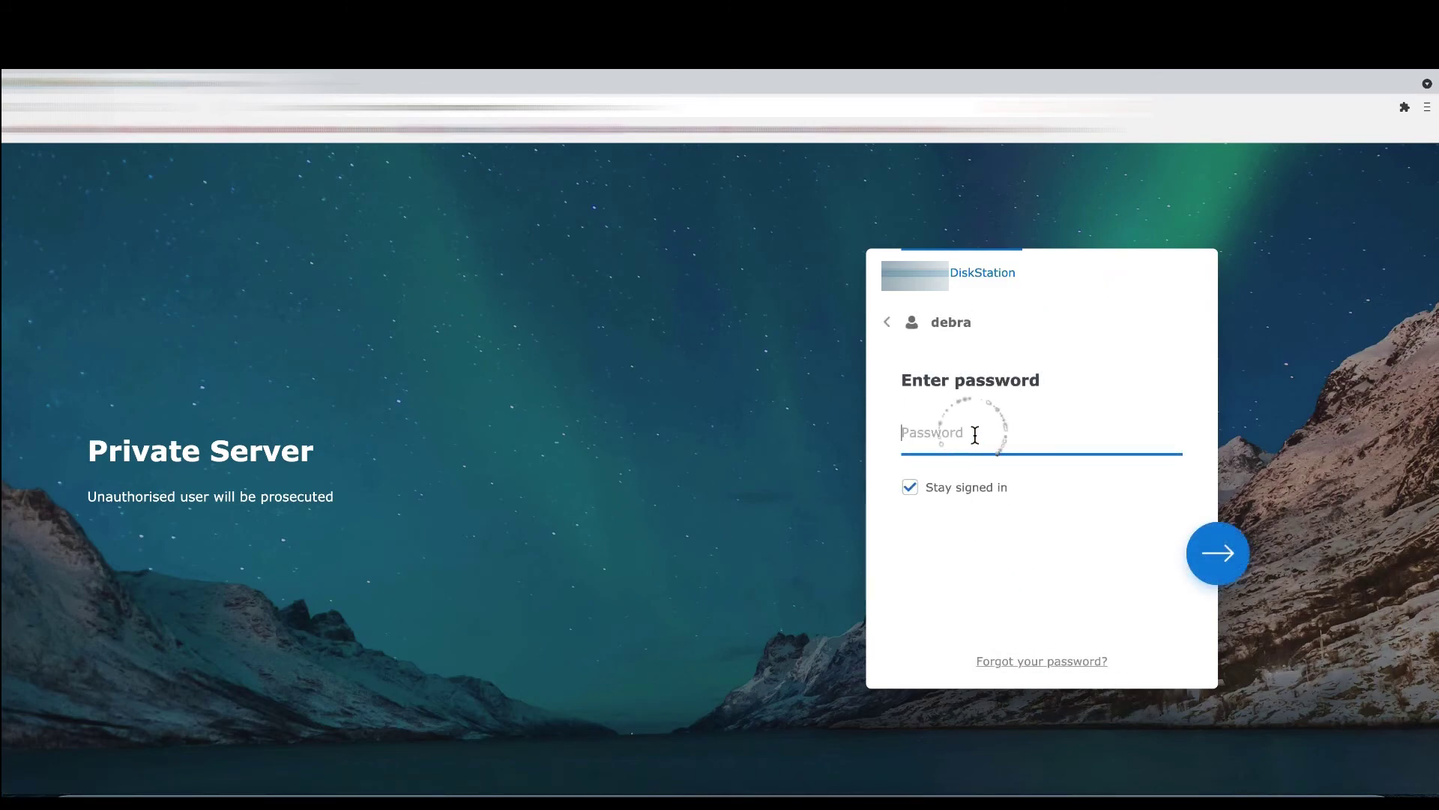
text(********)
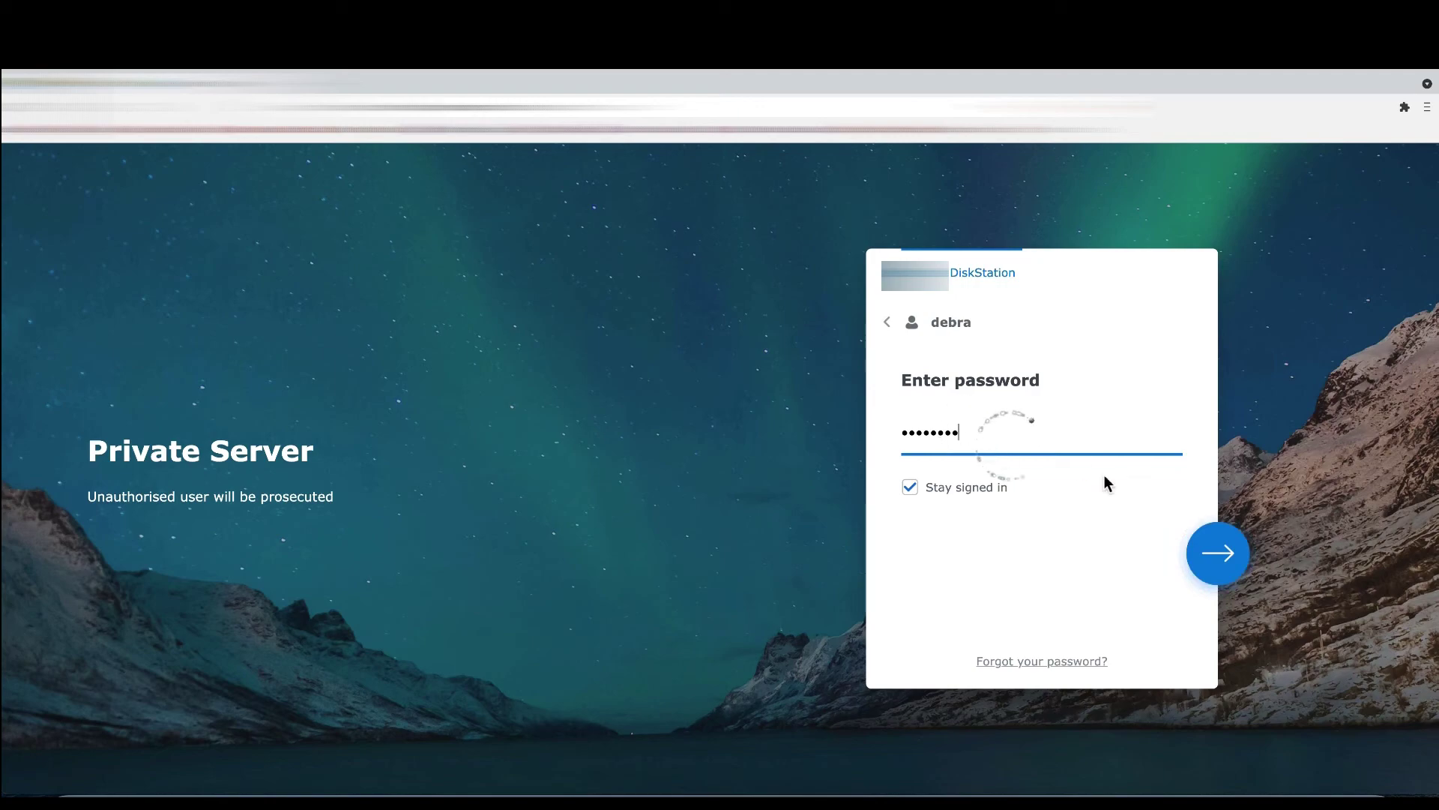
click(1230, 555)
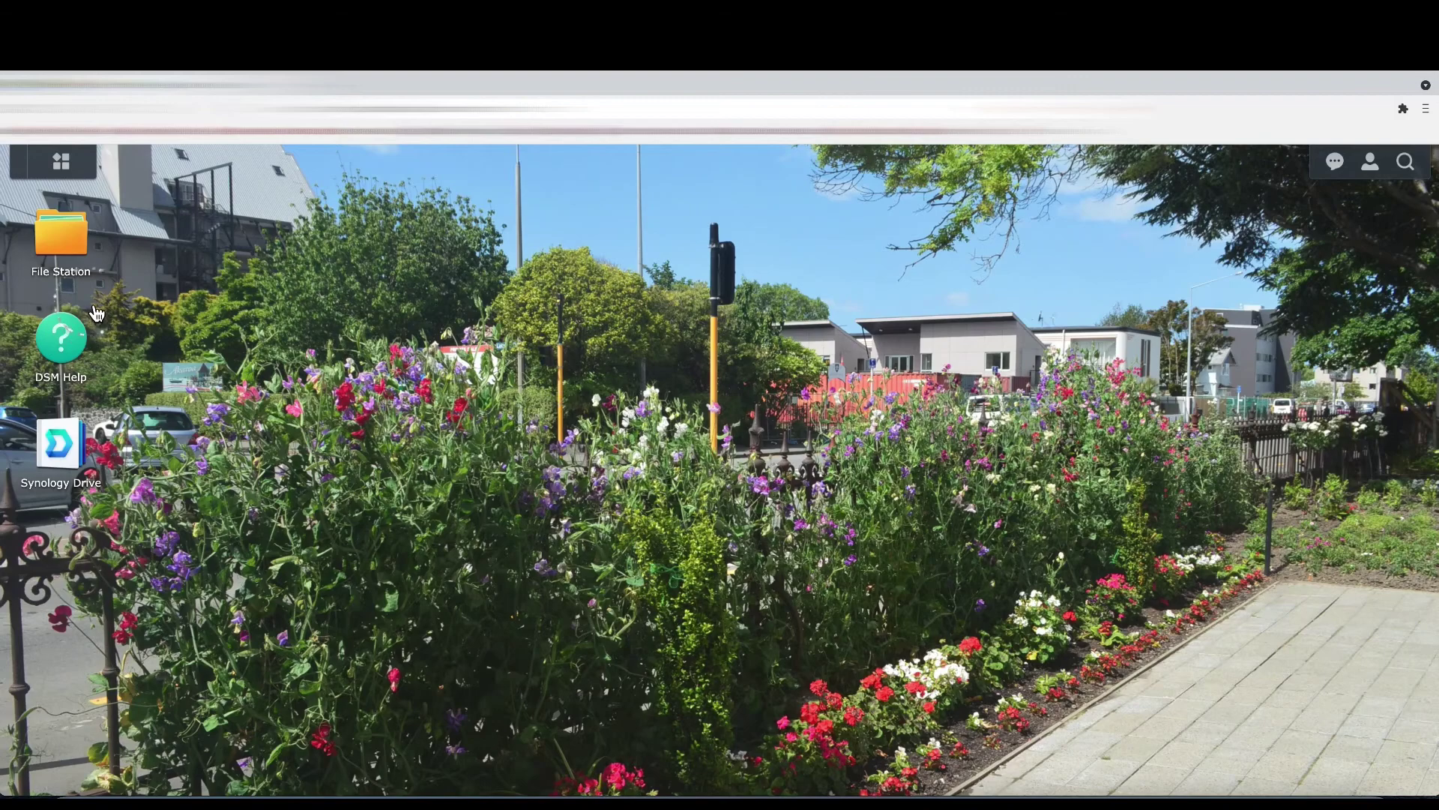
Launch File Station and open Subfolder A under Test_folder
click(64, 248)
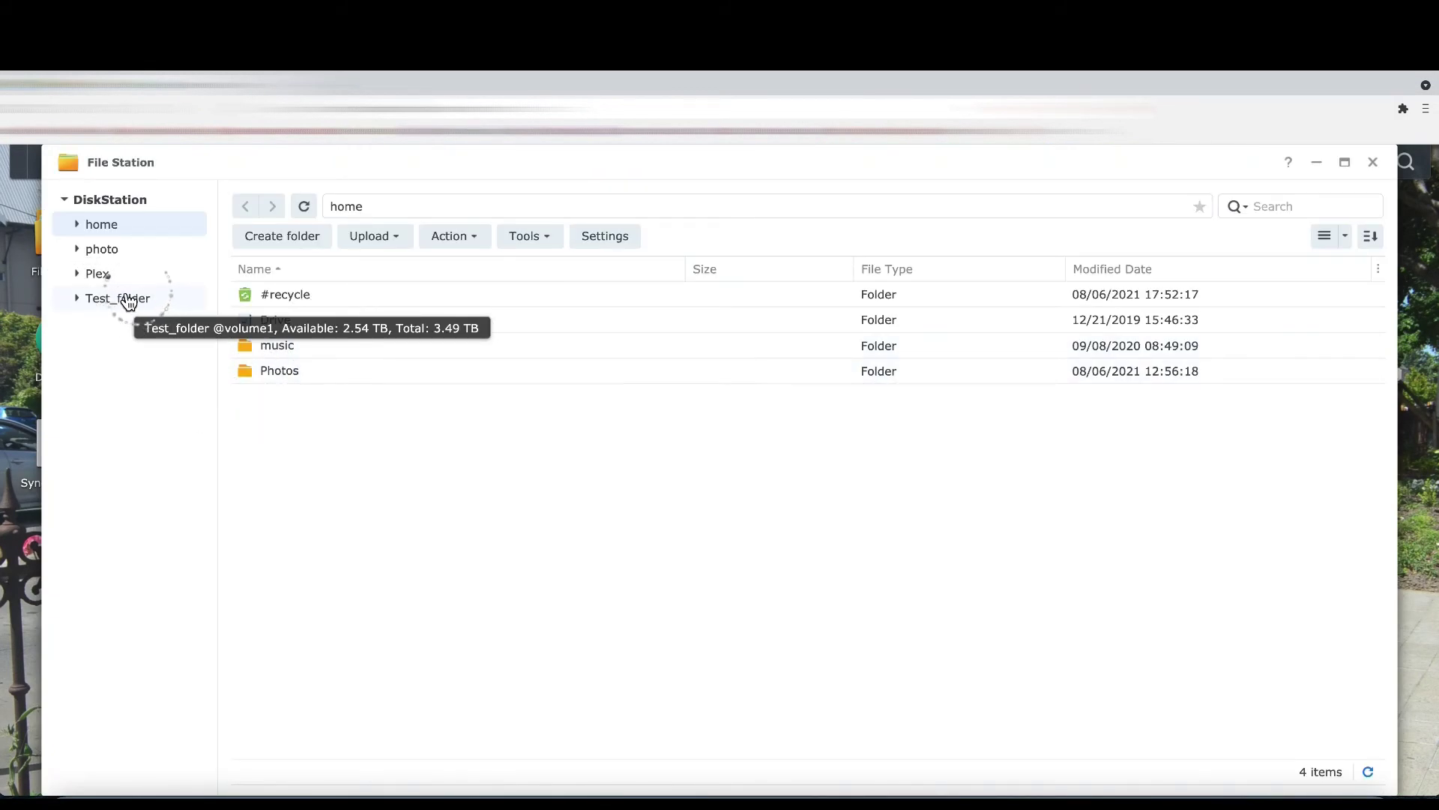
click(79, 299)
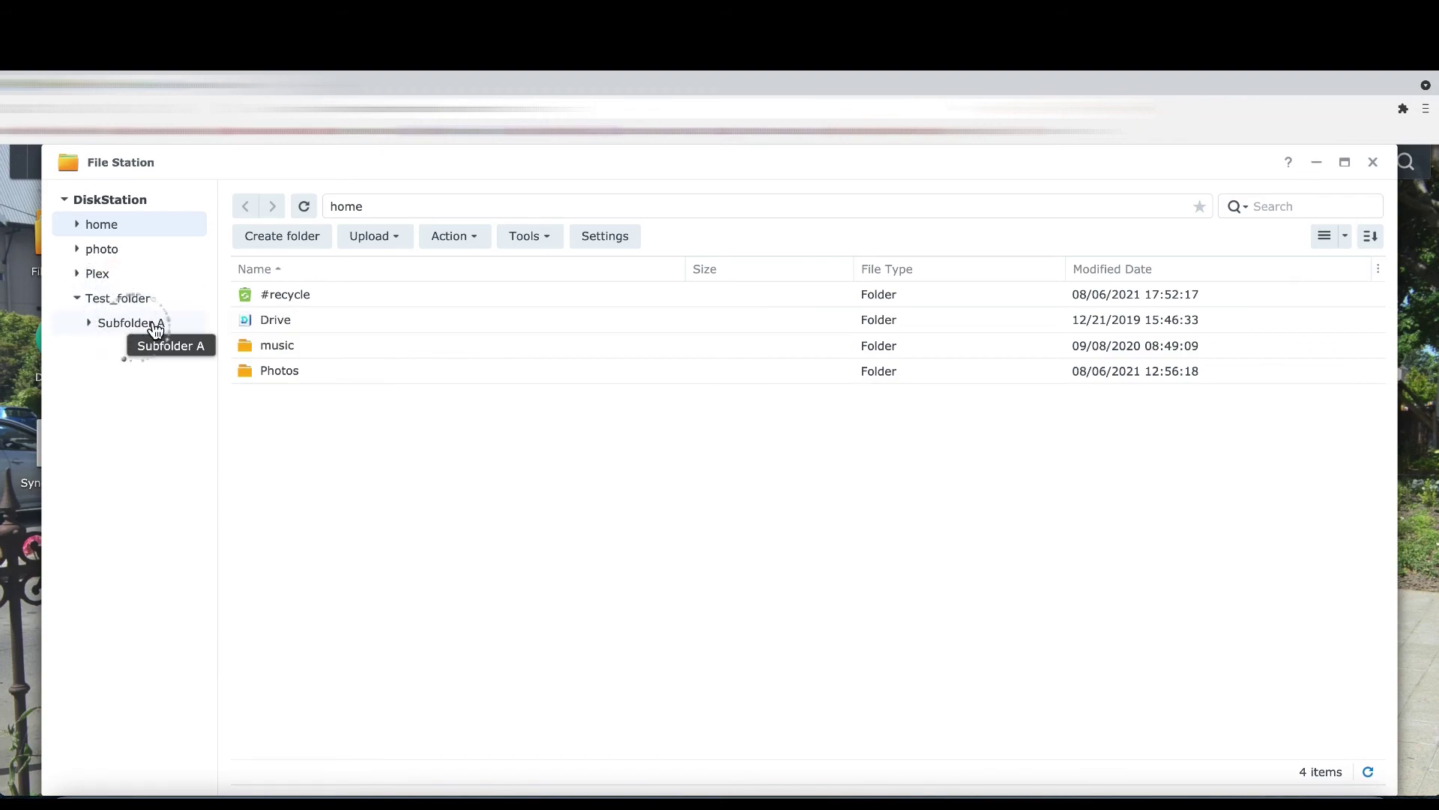
click(133, 323)
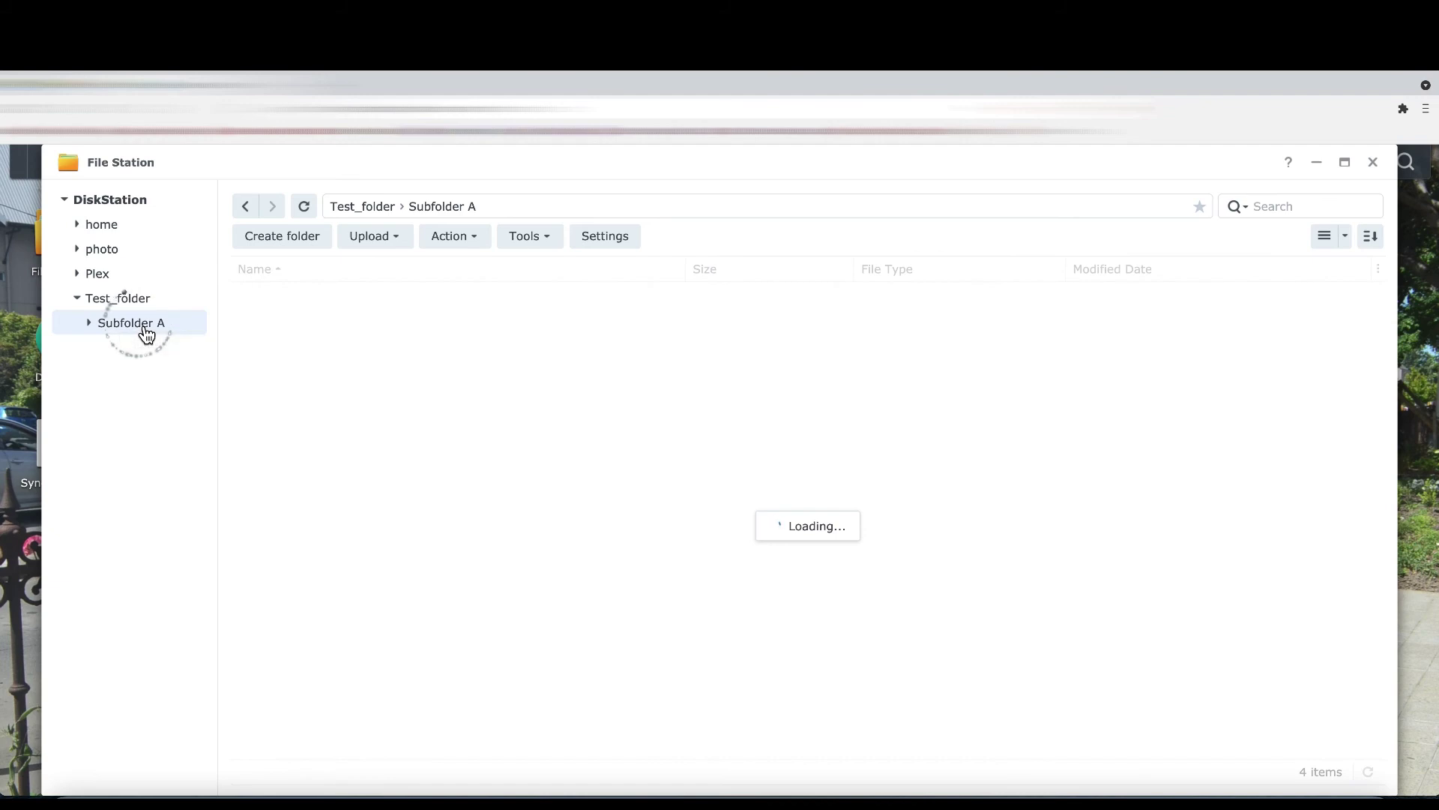
Try Create folder, Upload and Settings in Subfolder A, cancelling each, then reselect Test_folder
click(280, 240)
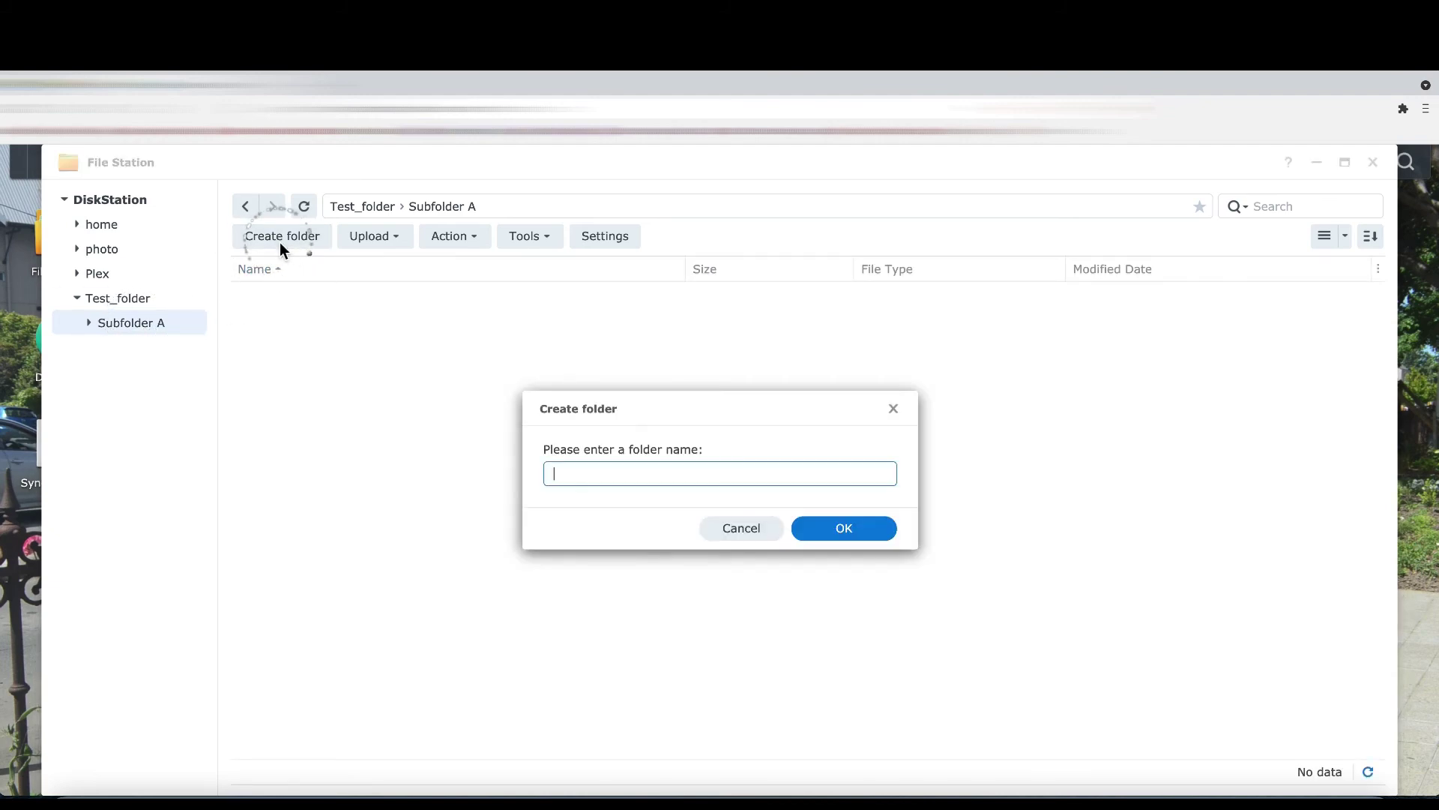
click(730, 530)
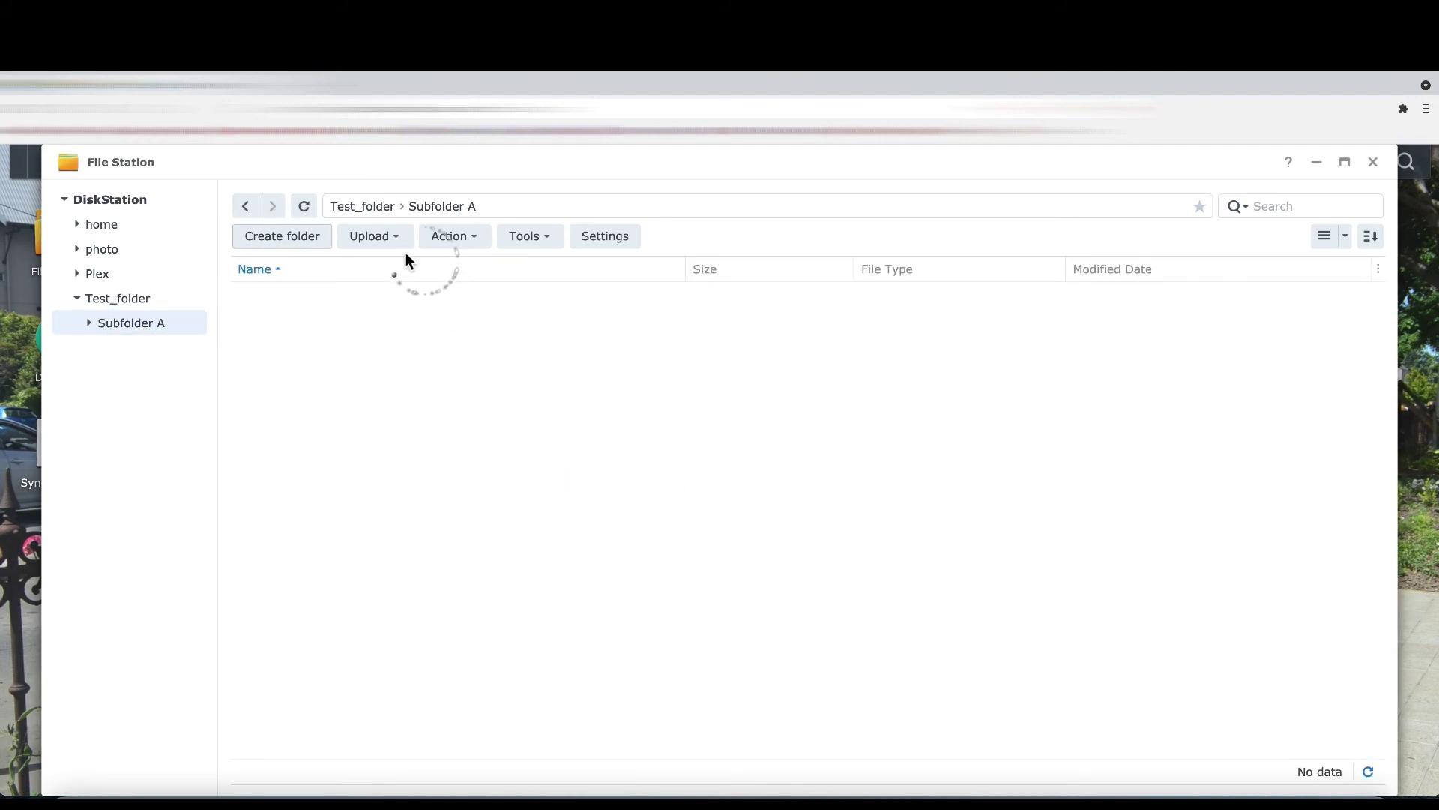
click(386, 238)
mouse_move(487, 238)
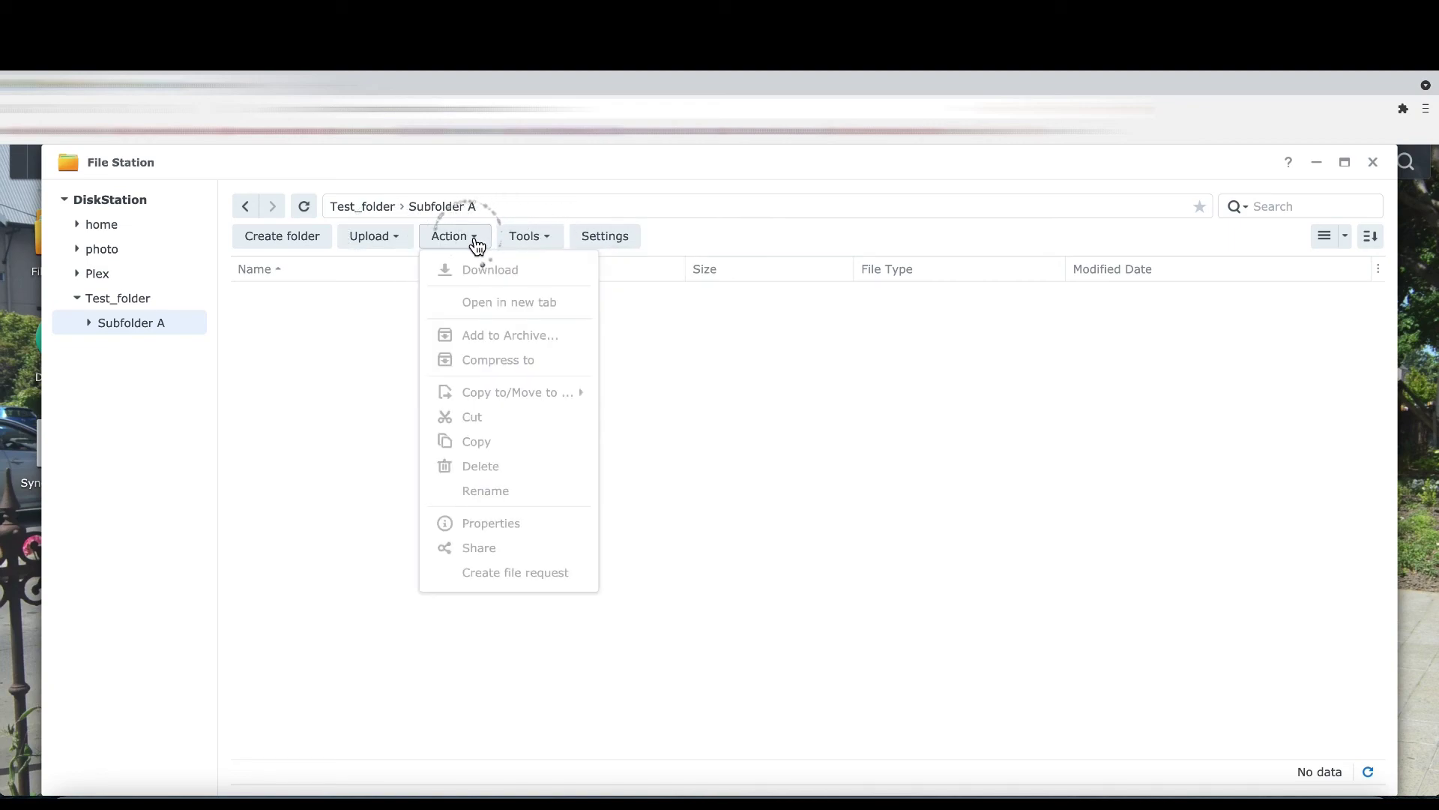
click(606, 241)
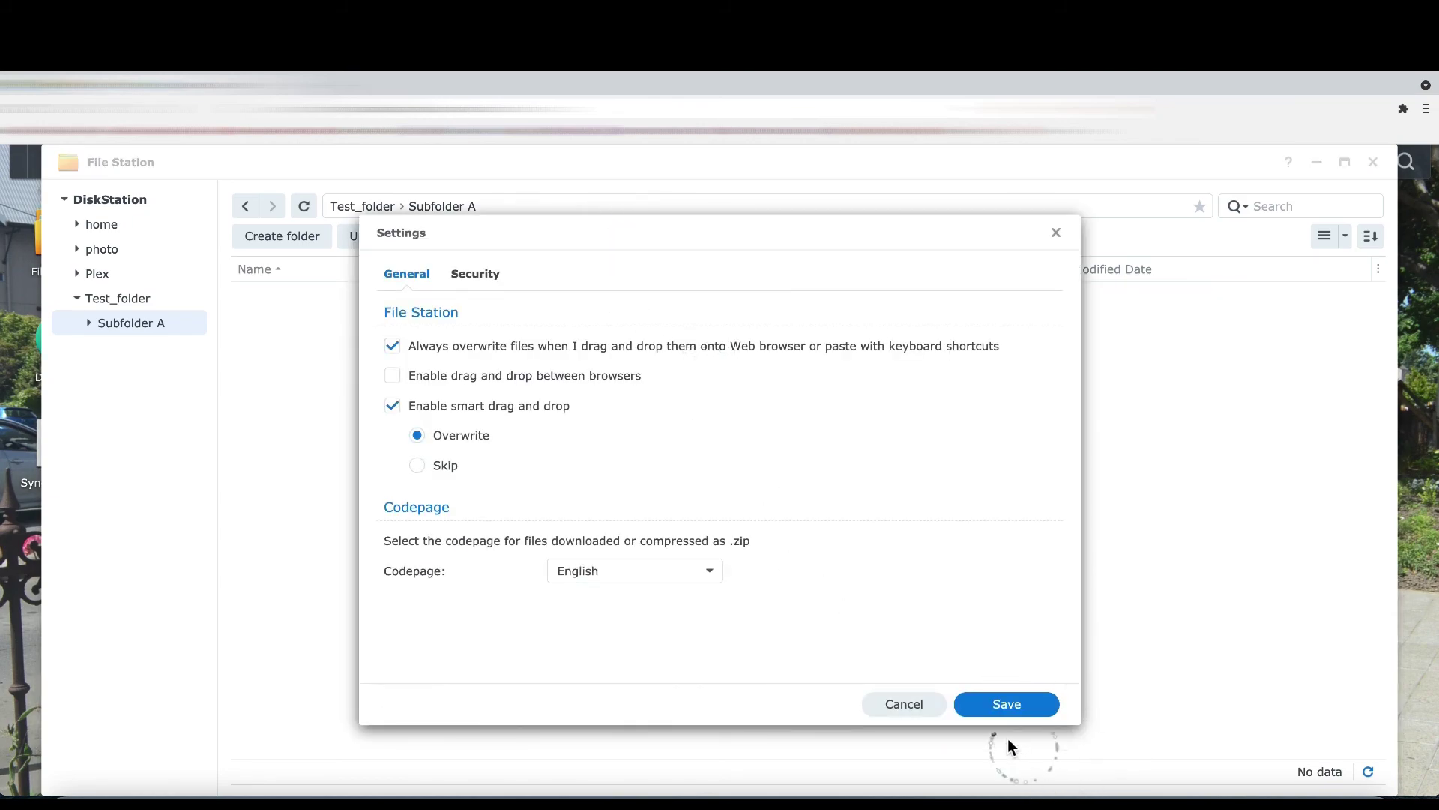
click(921, 708)
click(124, 298)
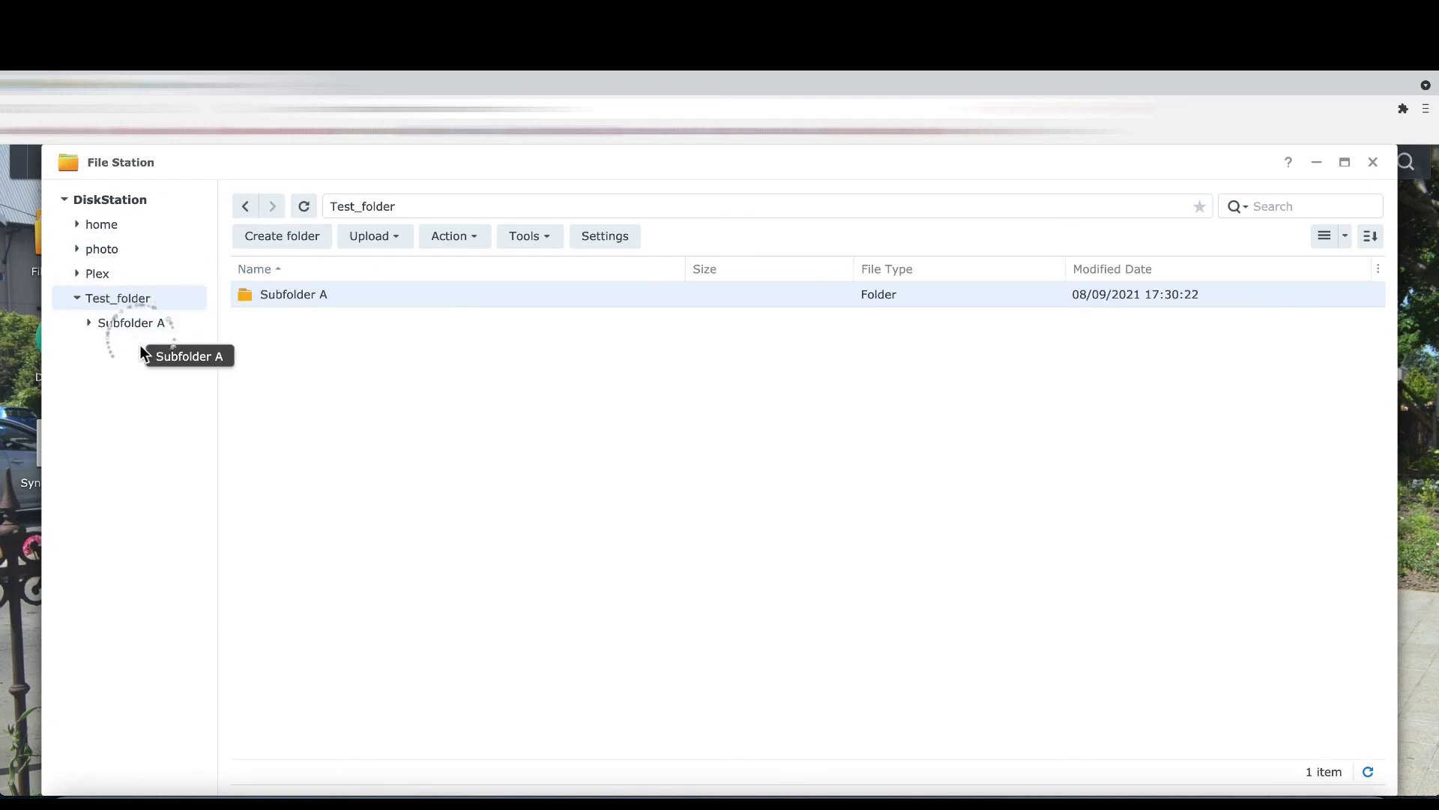
click(295, 238)
click(643, 469)
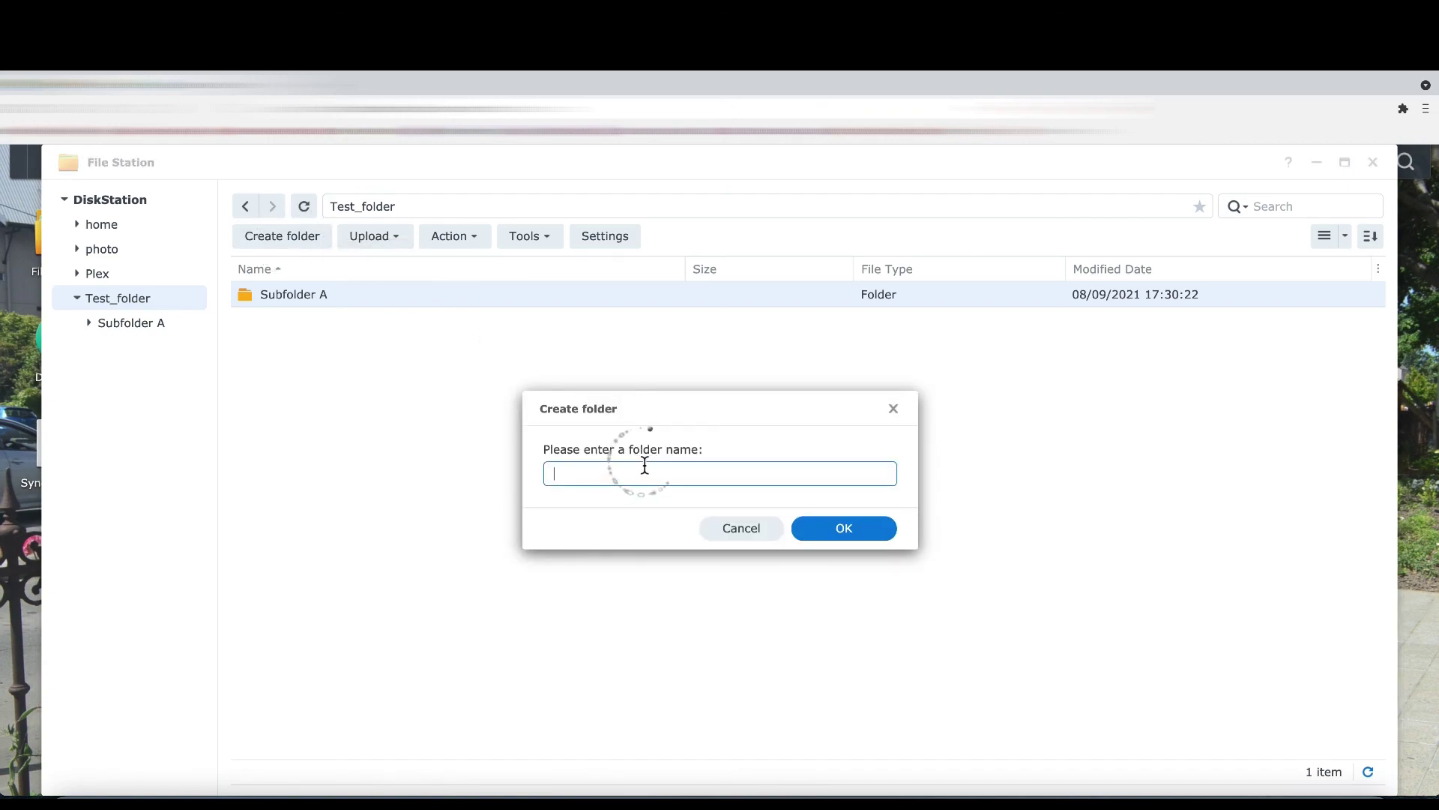
text(ewrwer)
click(871, 521)
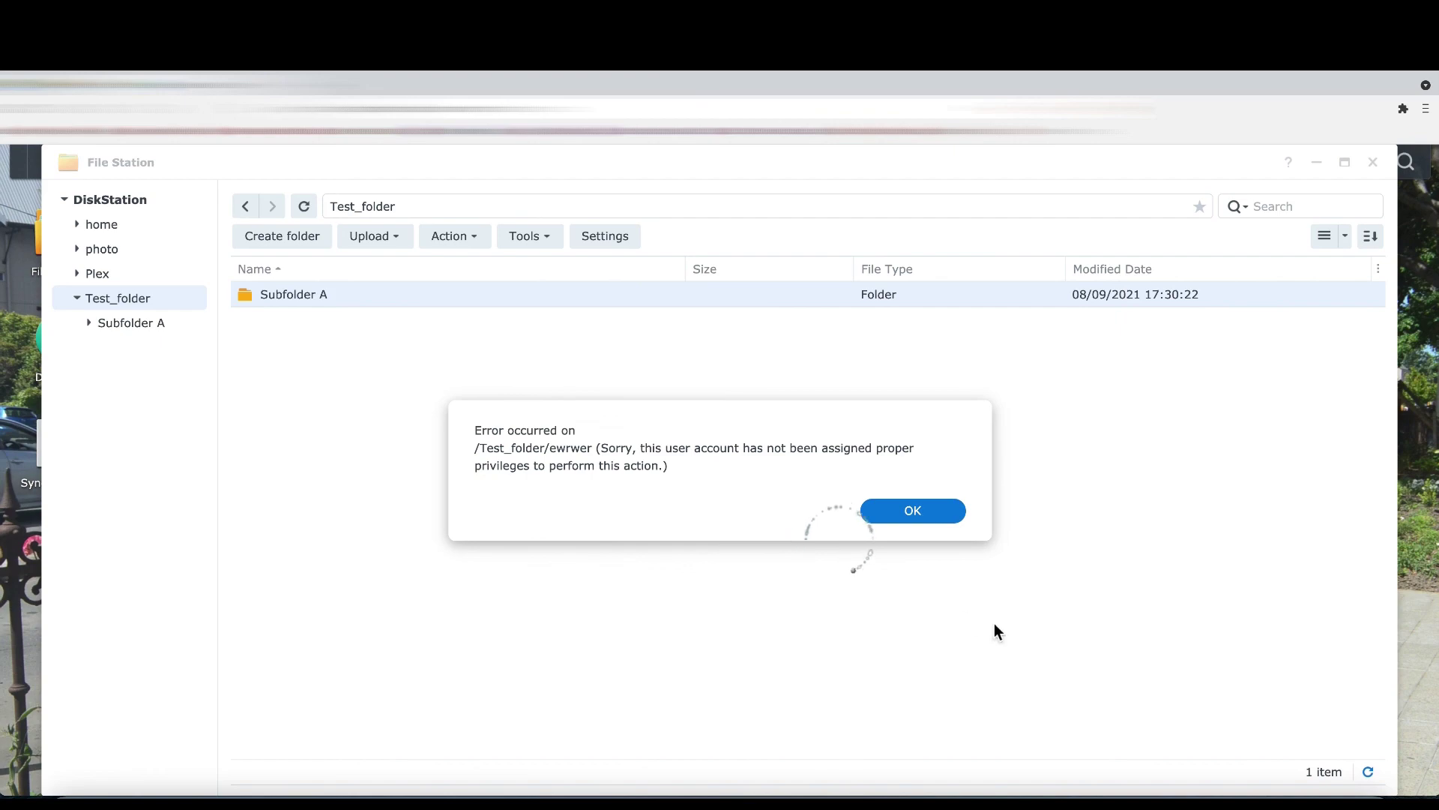
click(903, 512)
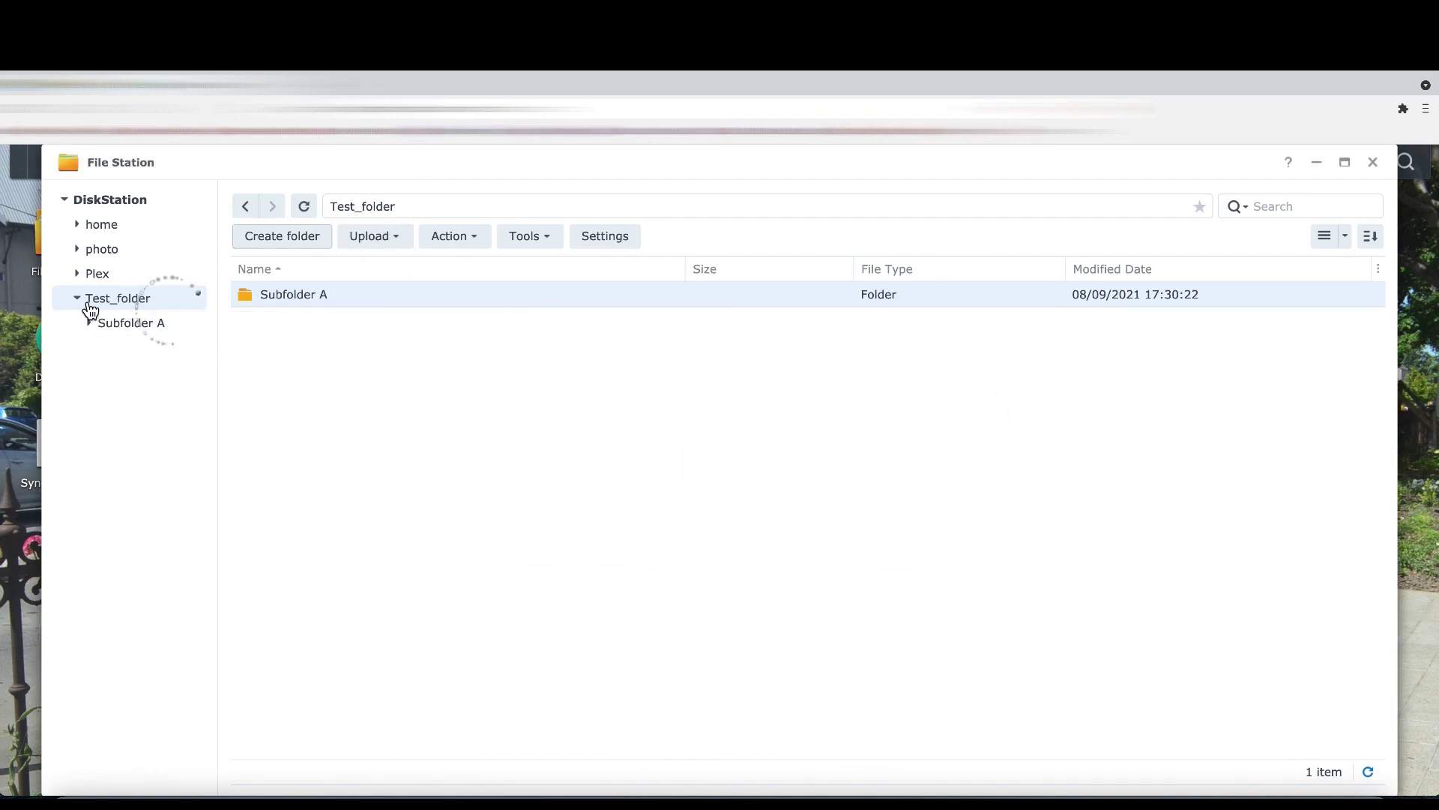
click(384, 242)
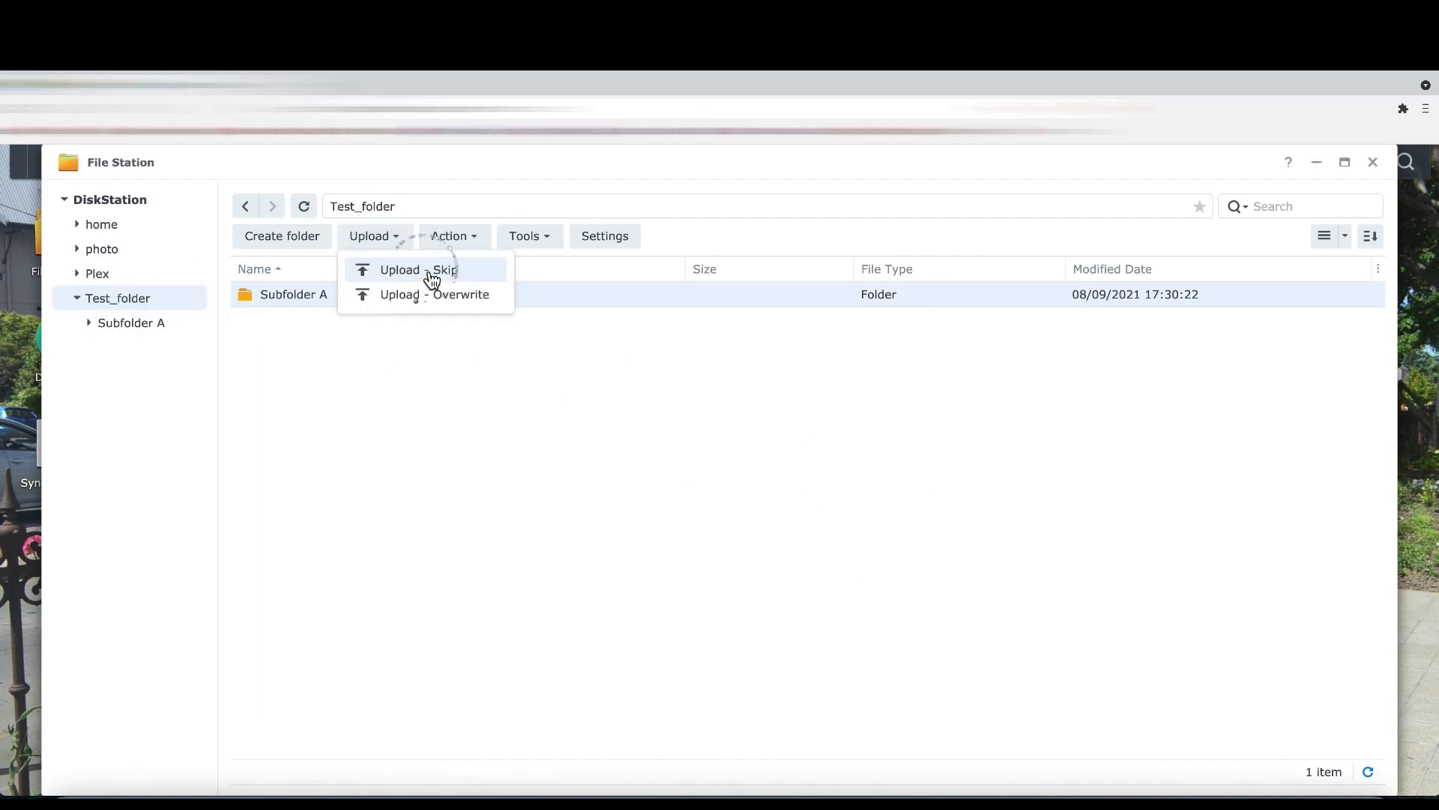
click(431, 272)
double_click(622, 363)
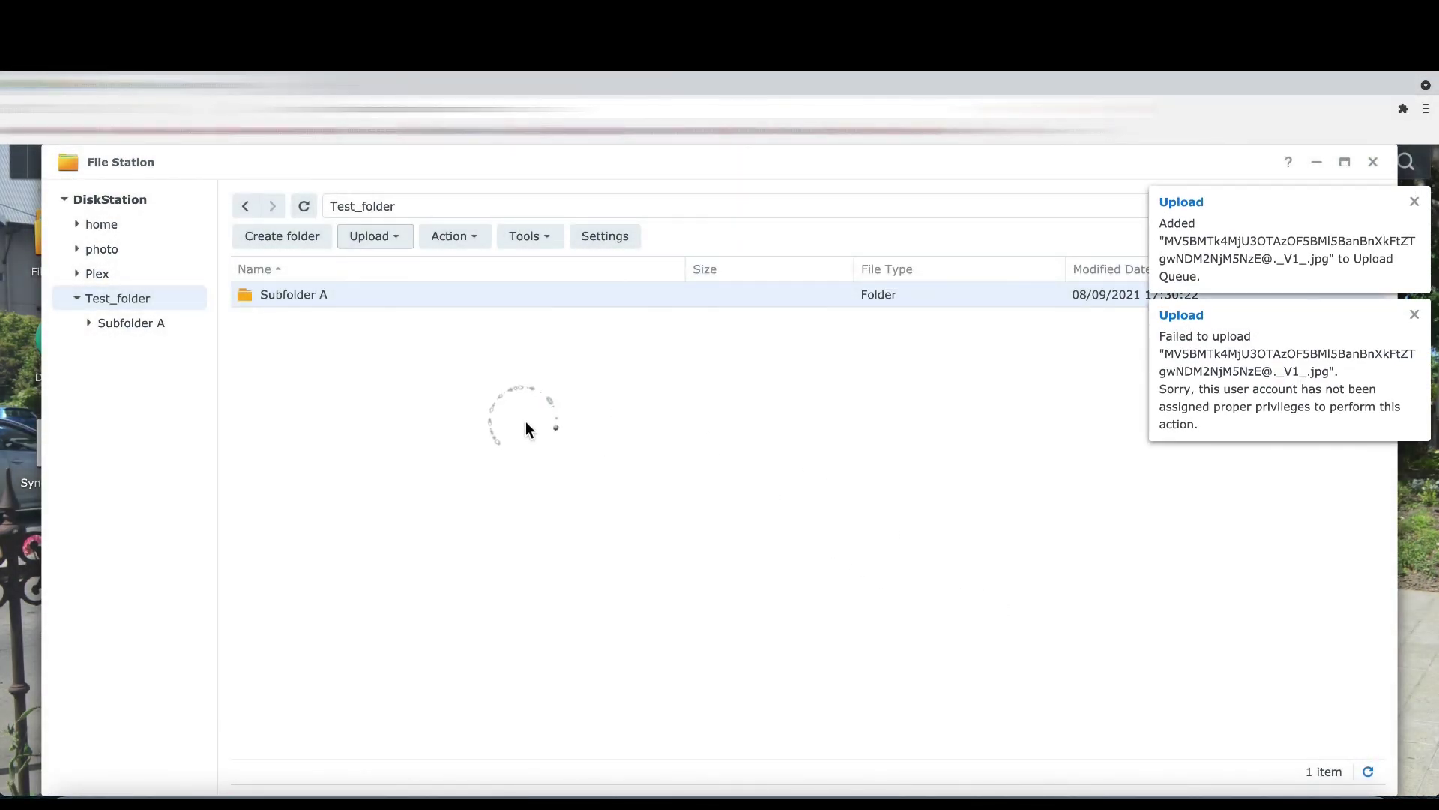
click(598, 568)
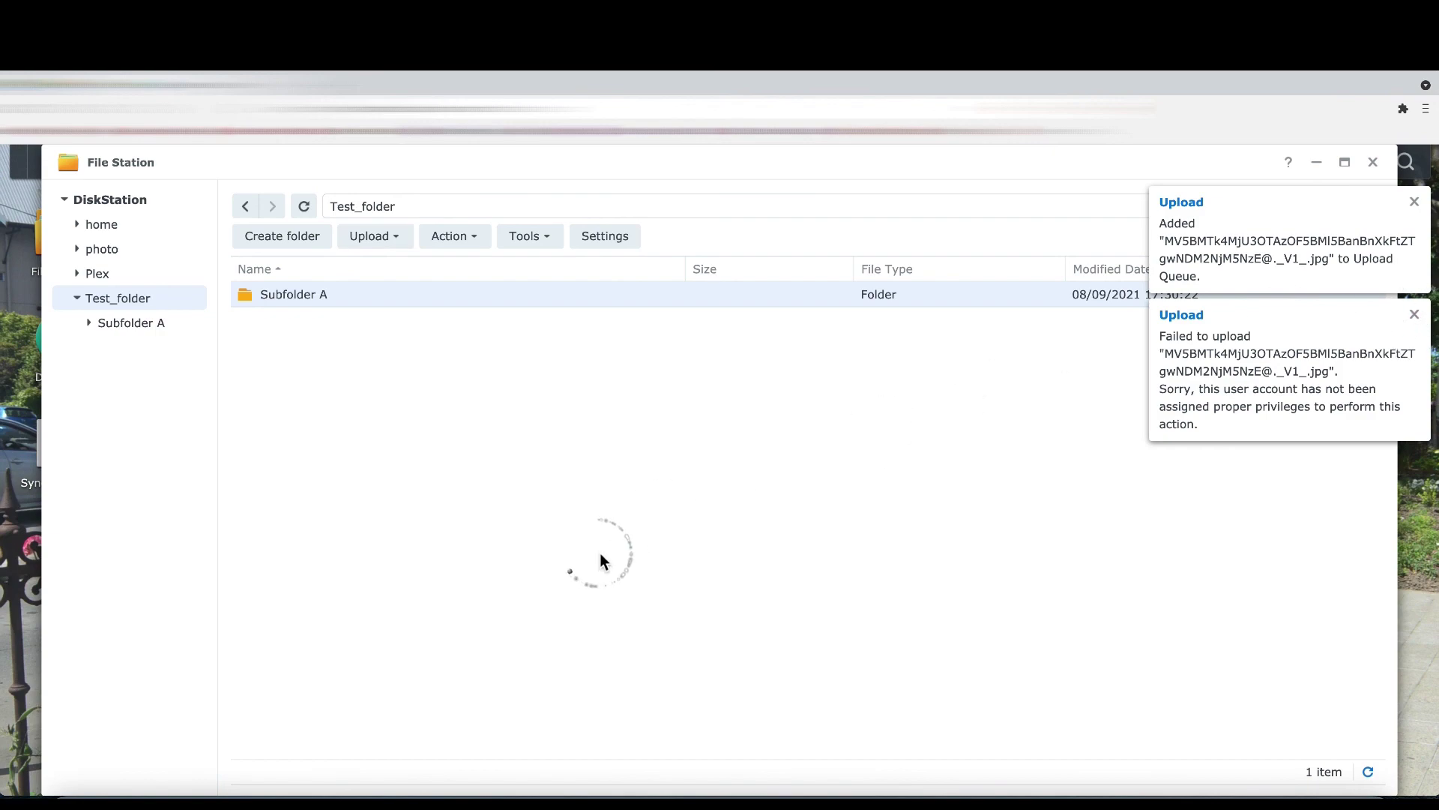
click(1413, 202)
click(1413, 314)
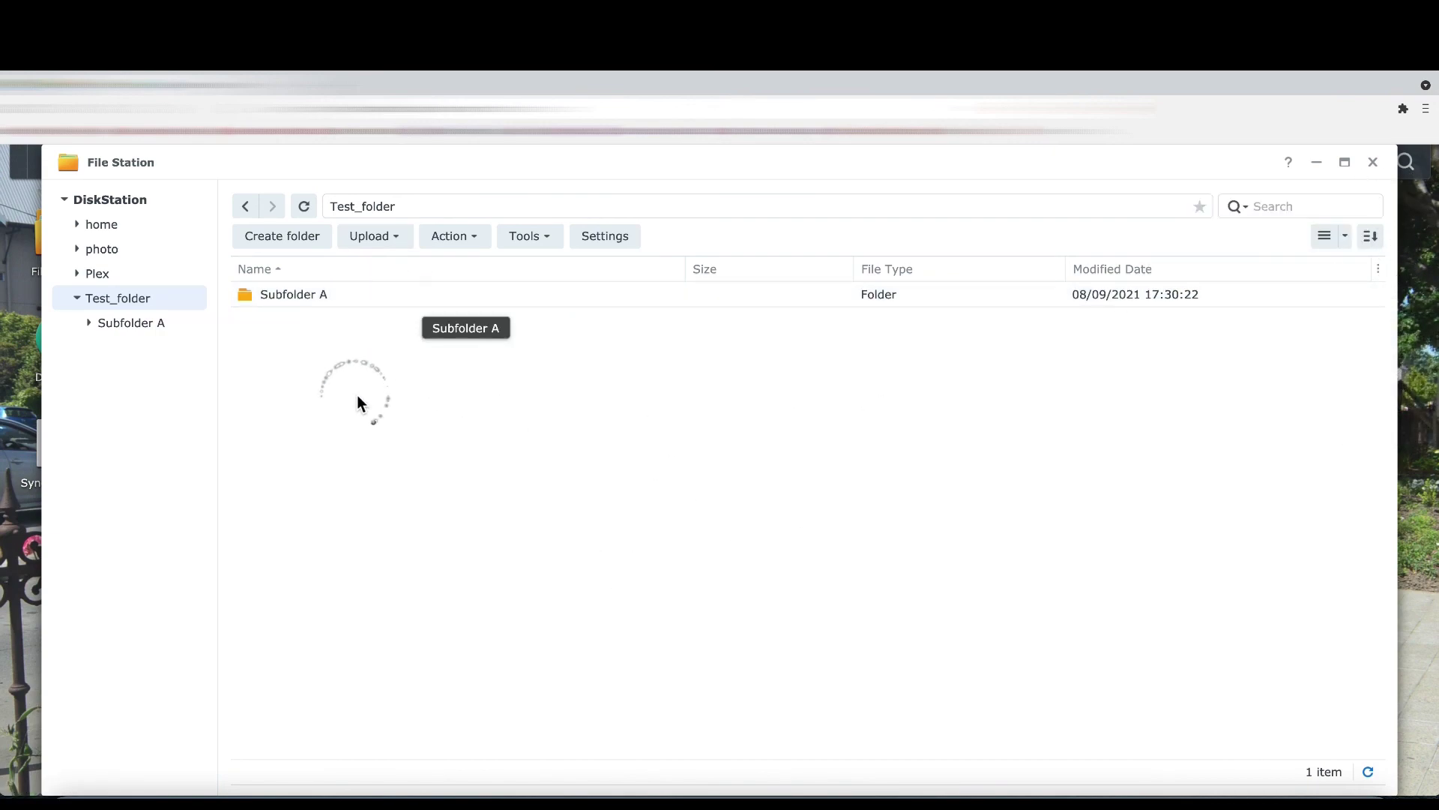